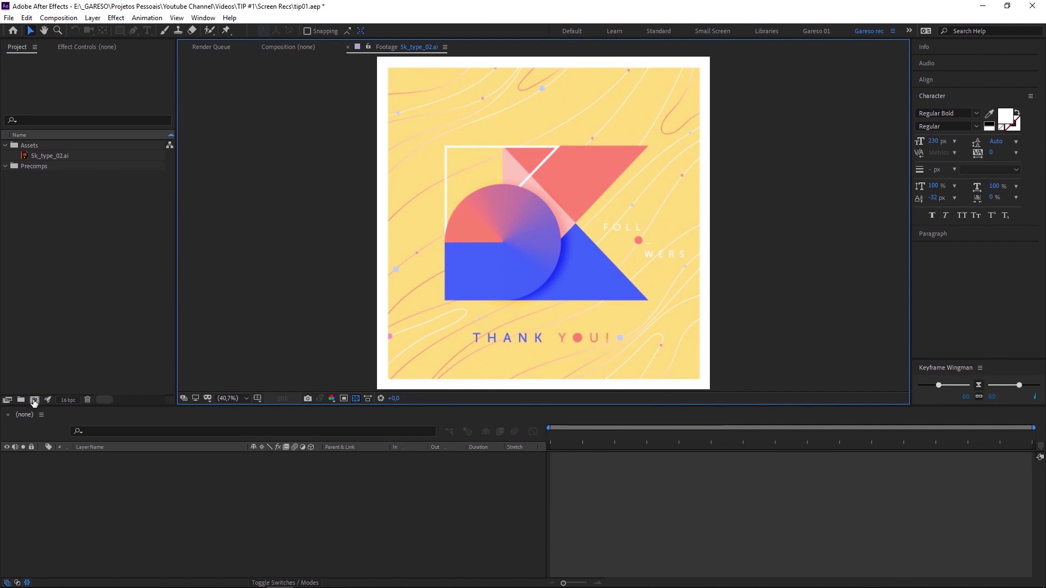
# - Create a 1500 × 1500, 30 fps, 500-frame composition named _Main Comp
pyautogui.click(34, 401)
pyautogui.press('BackSpace')
pyautogui.write('_Main Comp')
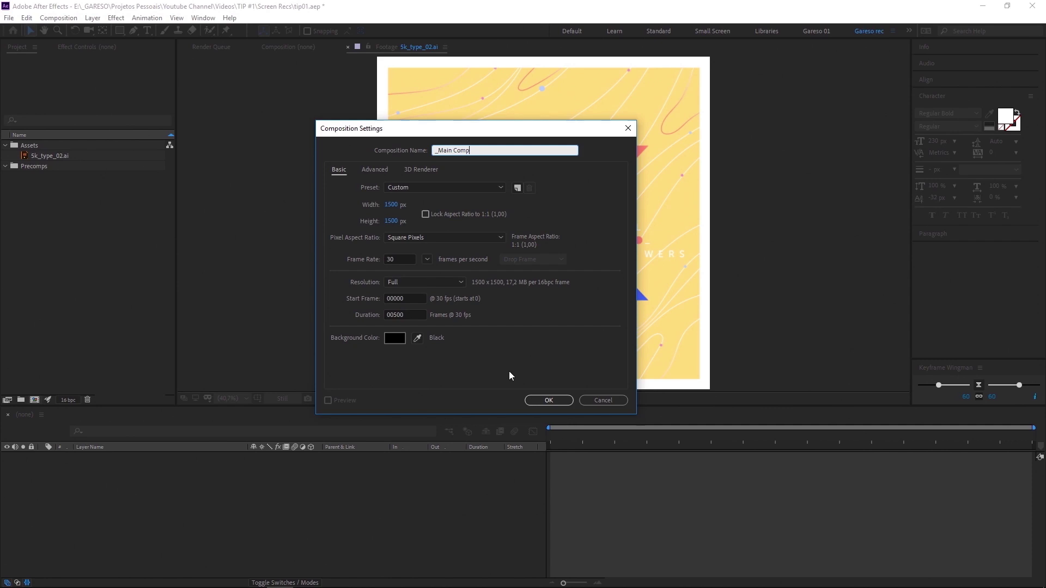
pyautogui.click(540, 400)
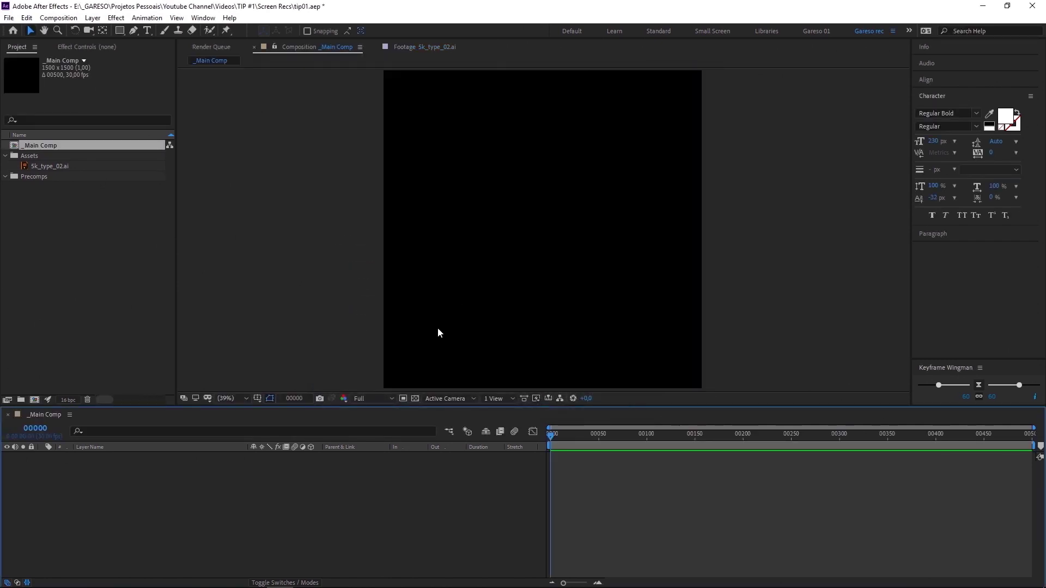
# - Preview the 5k_type_02.ai artwork, then reopen _Main Comp in the viewer
pyautogui.click(288, 354)
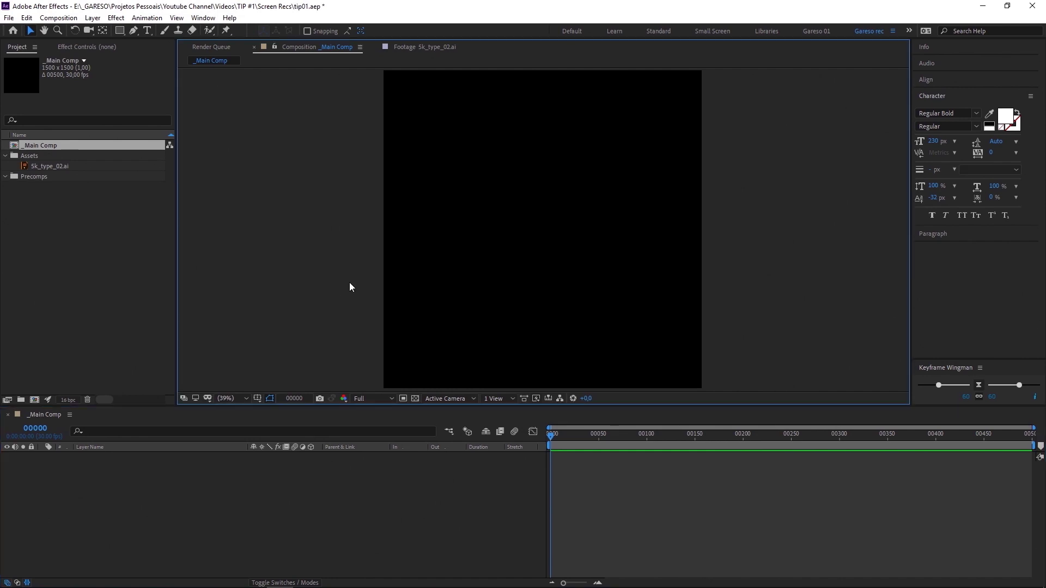
pyautogui.doubleClick(67, 166)
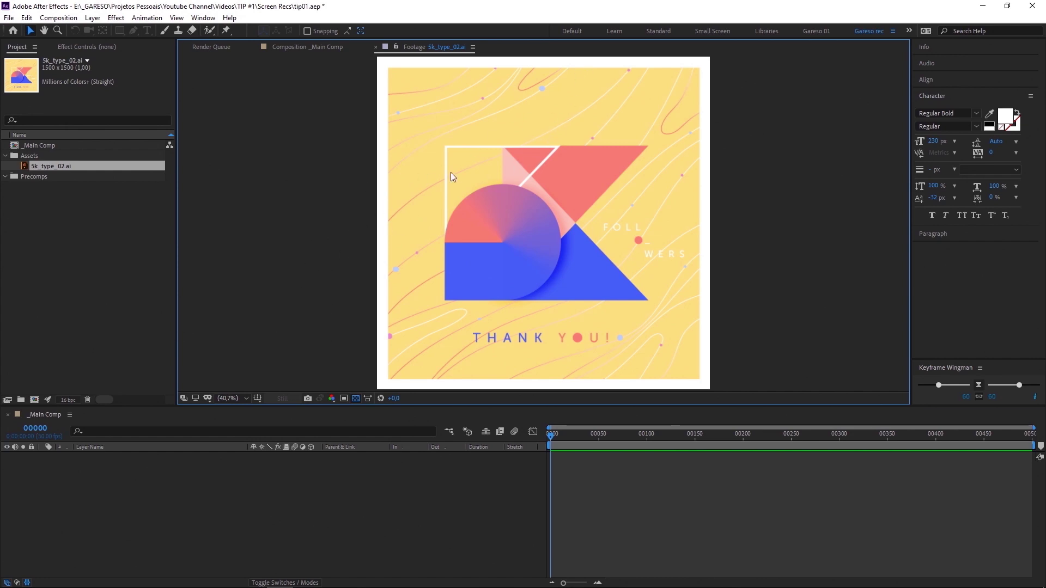
pyautogui.doubleClick(43, 145)
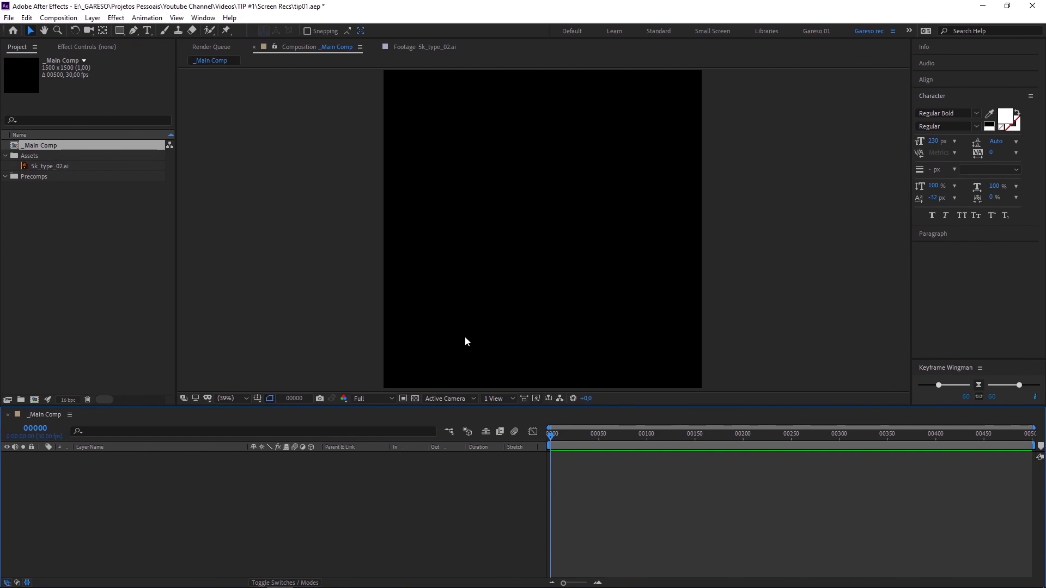
# - Add a red 4000 × 1500 solid layer to _Main Comp
pyautogui.click(484, 324)
pyautogui.hotkey('ctrl', 'y')
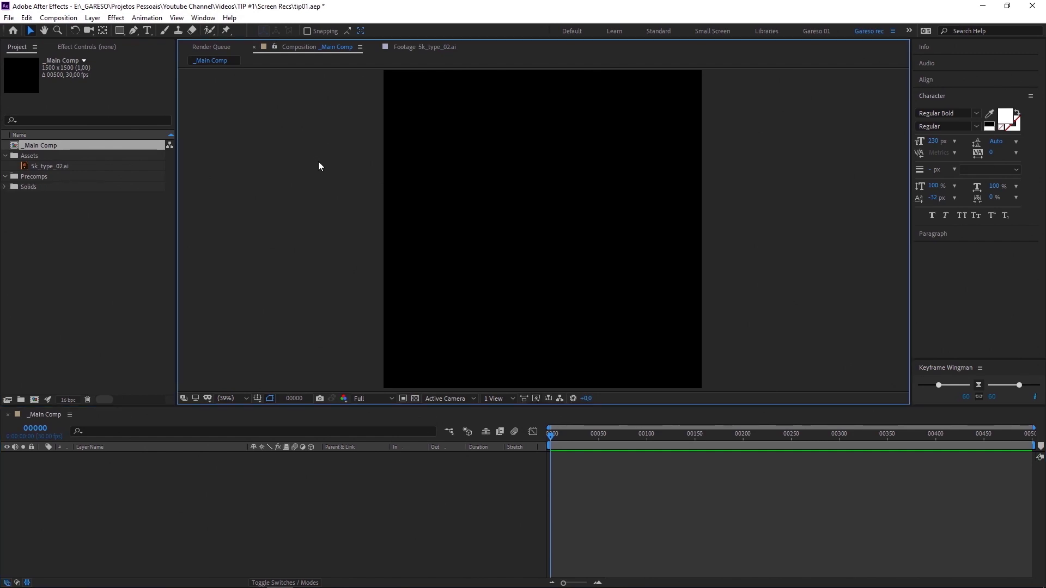
pyautogui.click(93, 18)
pyautogui.moveTo(229, 30)
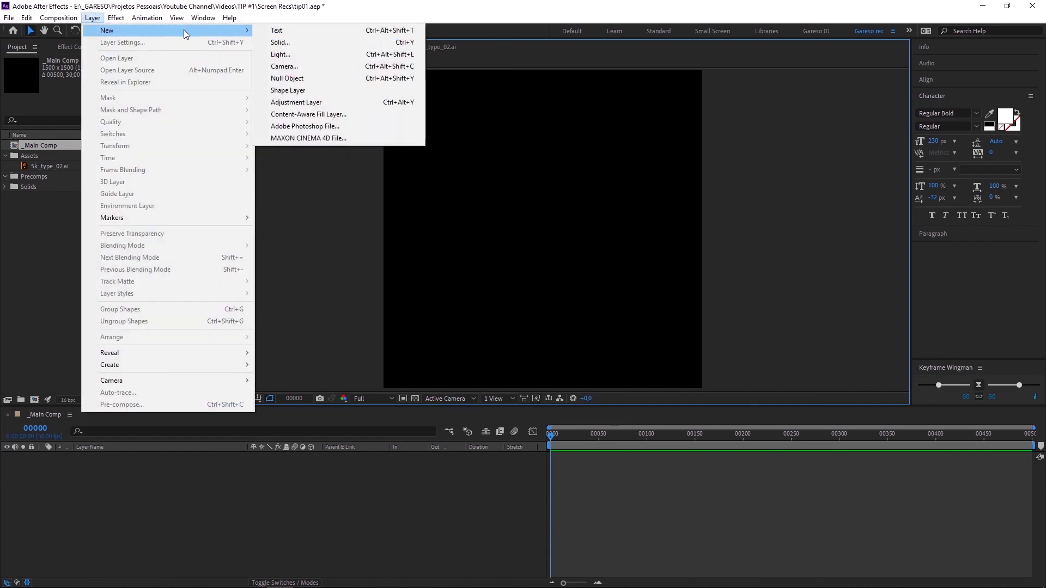
pyautogui.click(288, 42)
pyautogui.press('Tab')
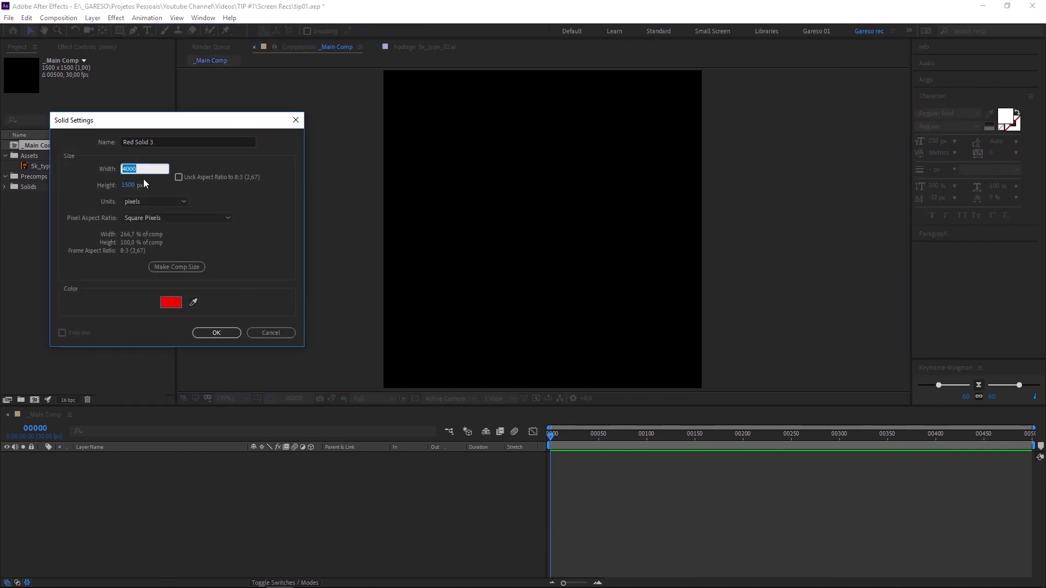
pyautogui.click(132, 187)
pyautogui.click(172, 308)
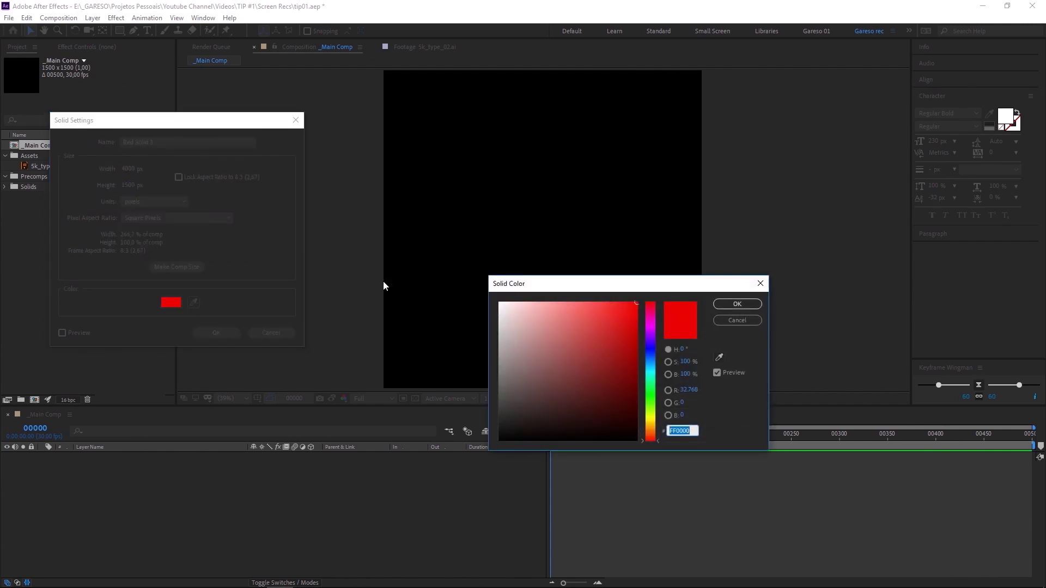
pyautogui.click(715, 307)
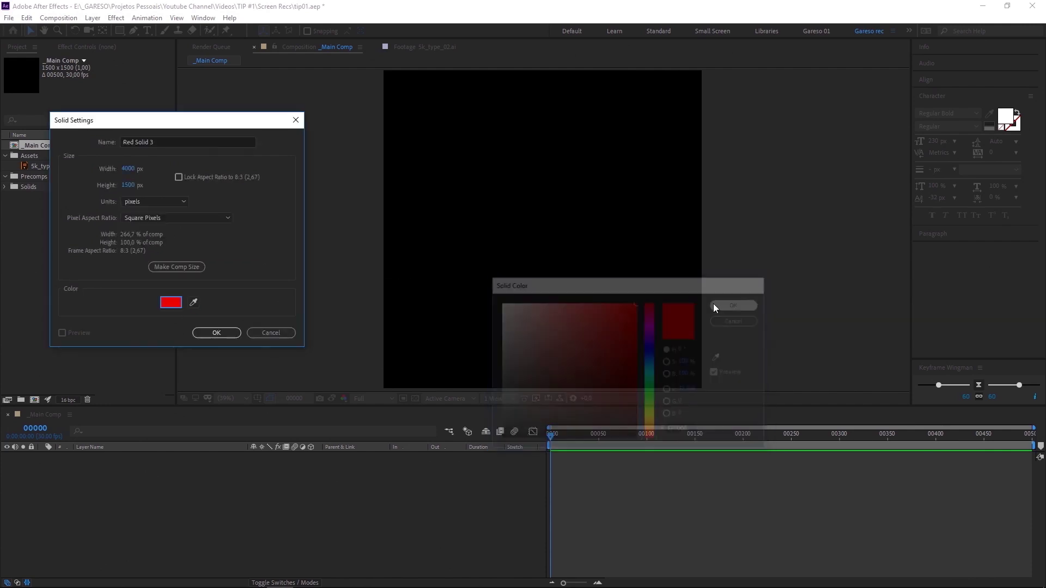
pyautogui.click(218, 332)
# - Rotate Red Solid 3 to -45°
pyautogui.click(218, 331)
pyautogui.scroll(-3, 218, 332)
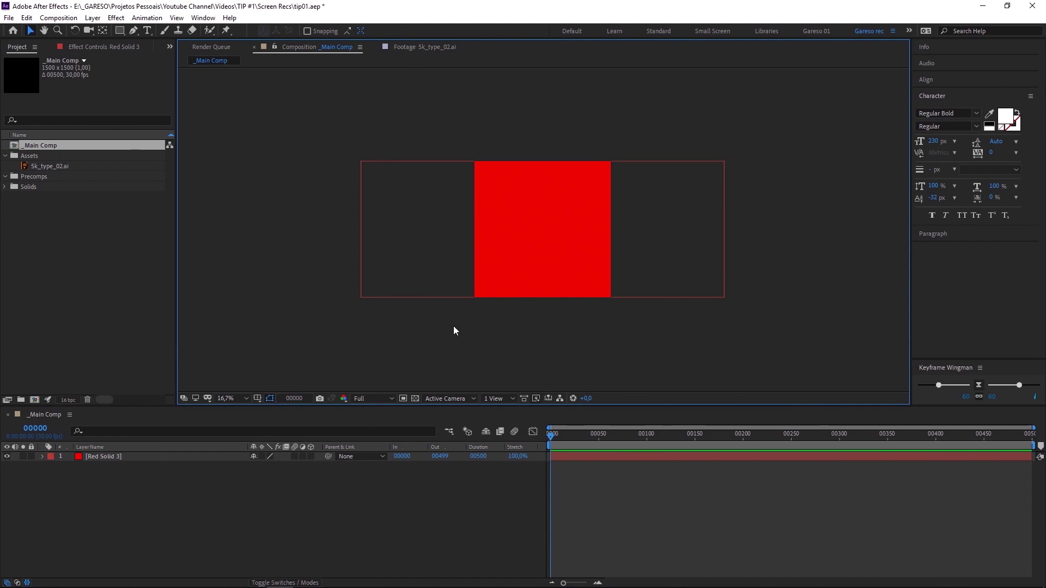
pyautogui.click(410, 279)
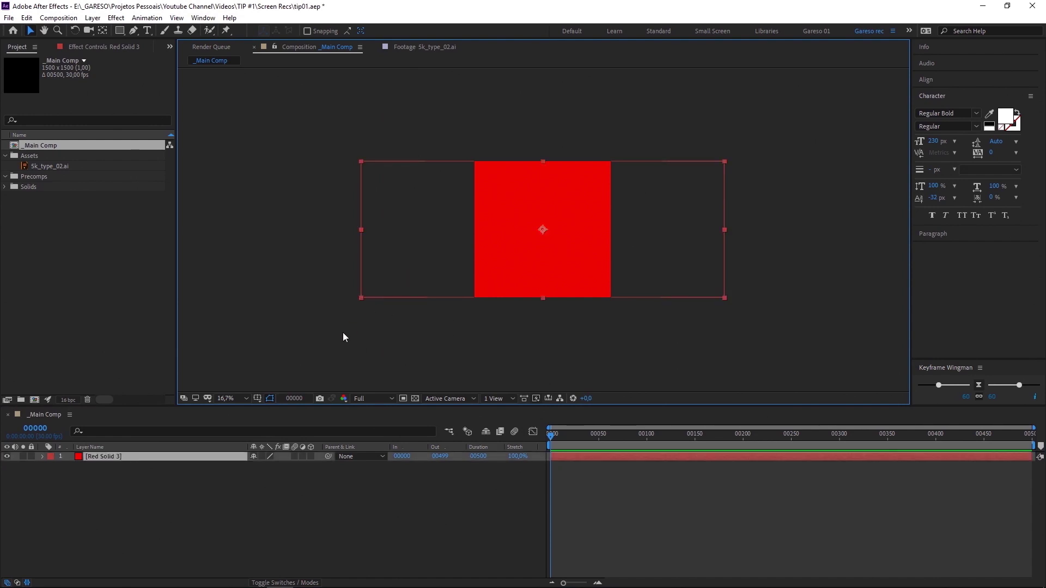
pyautogui.press('r')
pyautogui.click(266, 465)
pyautogui.write('-45')
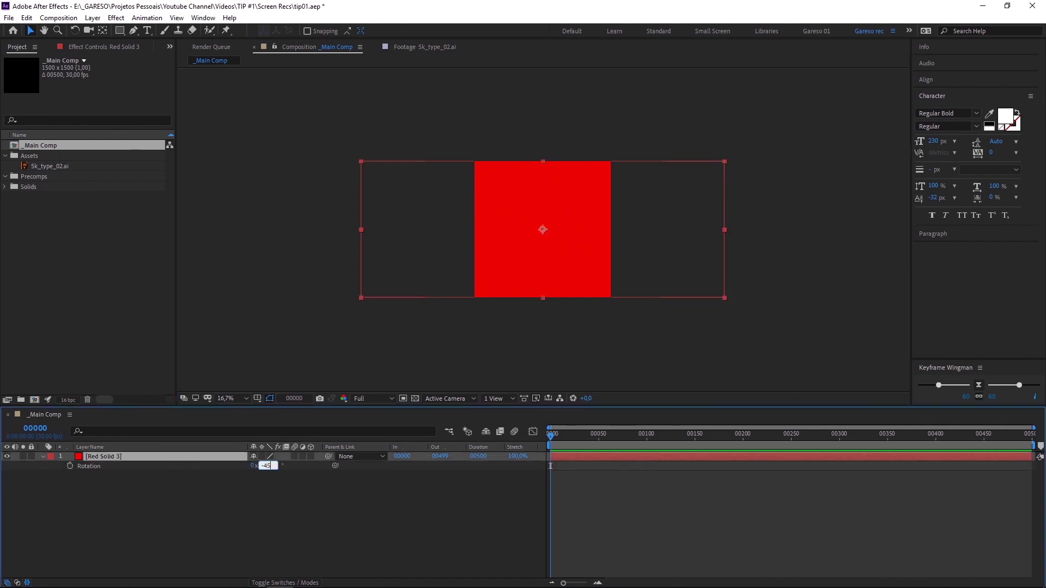
pyautogui.press('Return')
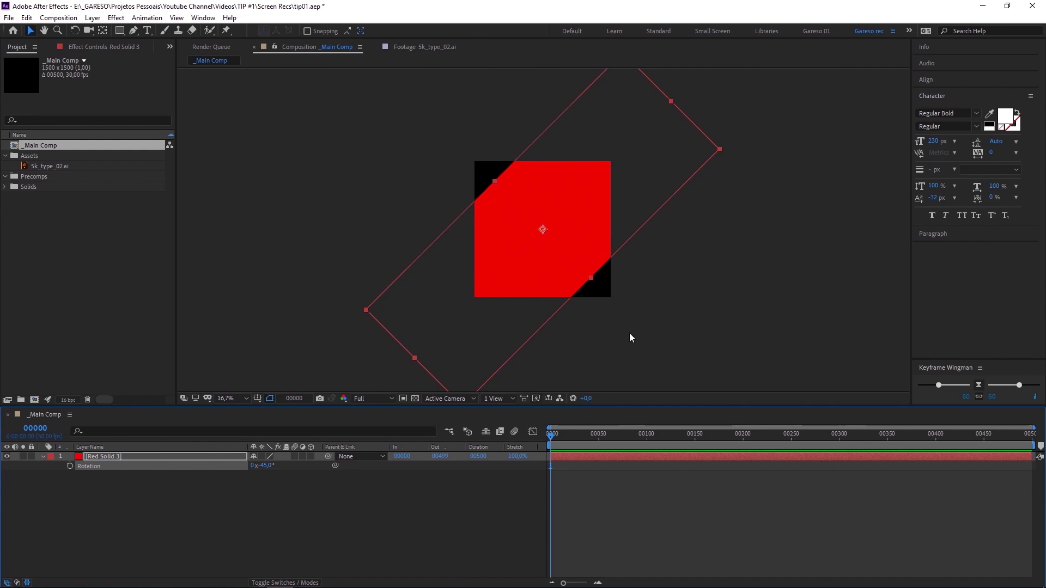
# - Resize Red Solid 3 to 4000 × 2167 px in Solid Settings
pyautogui.hotkey('ctrl', 'shift', 'y')
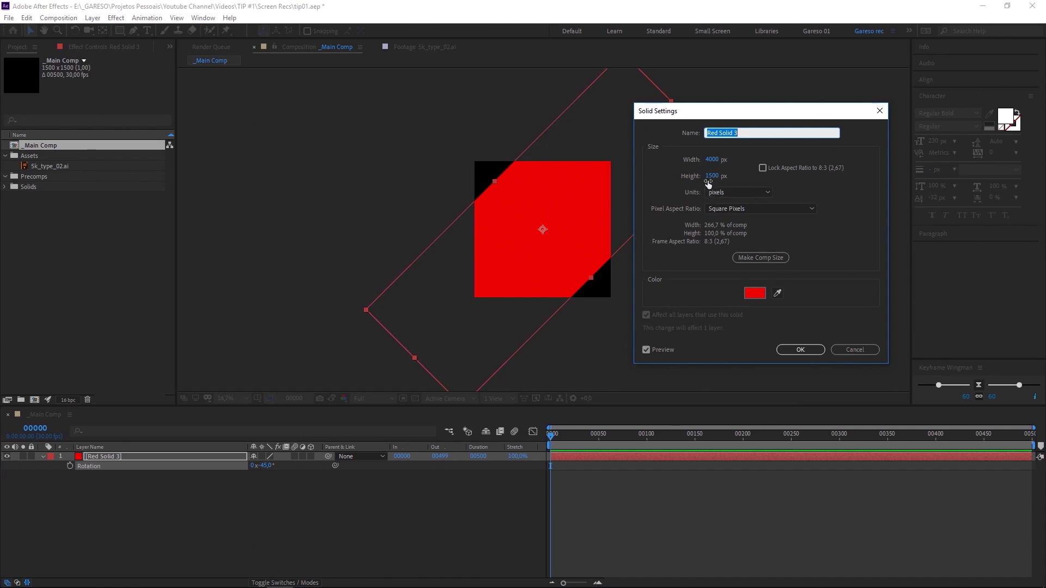
pyautogui.moveTo(711, 179)
pyautogui.mouseDown()
pyautogui.moveTo(723, 179)
pyautogui.moveTo(698, 184)
pyautogui.mouseUp()
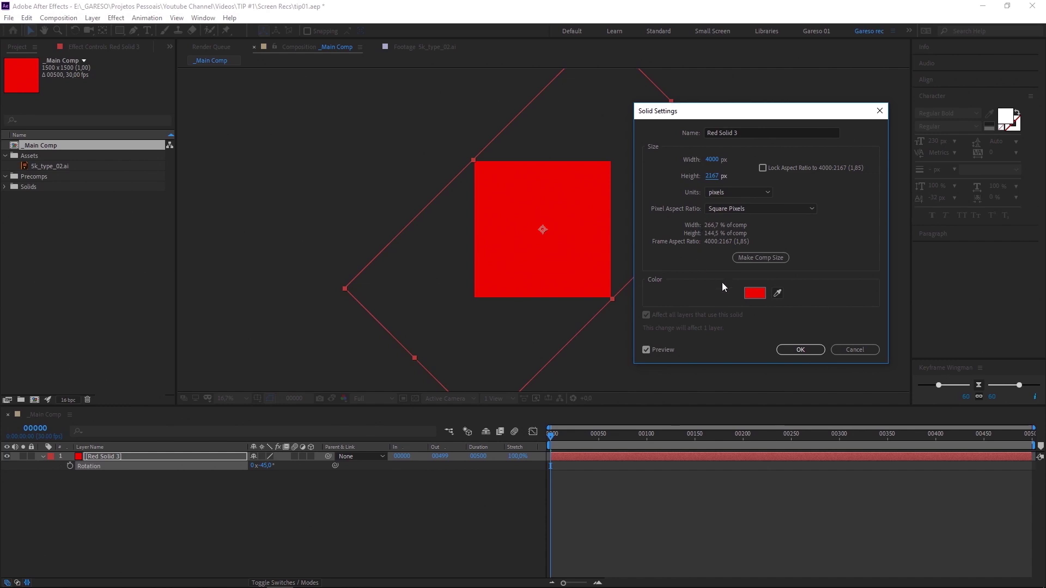
pyautogui.click(796, 349)
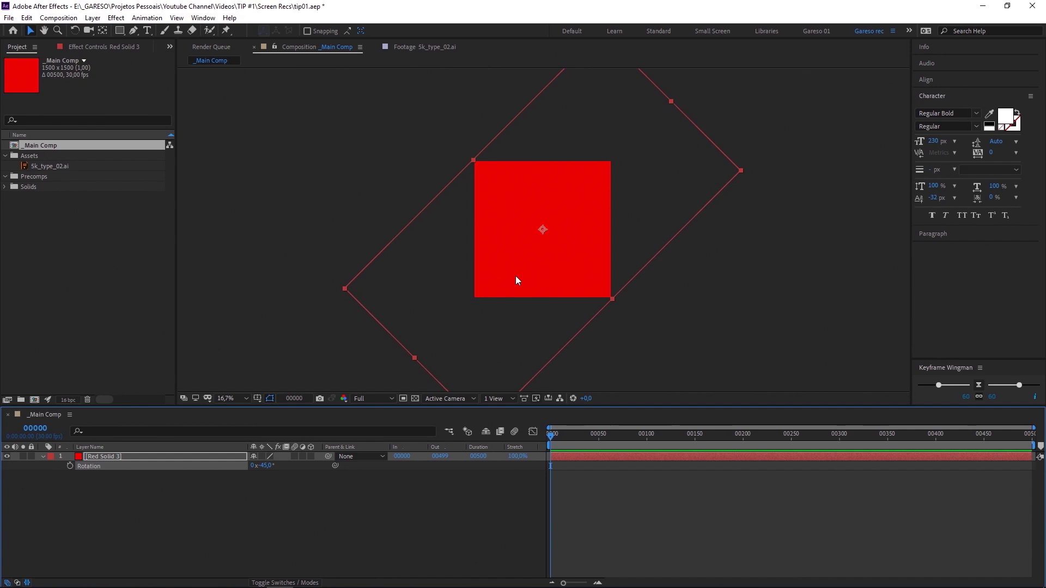
# - Precompose the red solid into a new comp named Pattern
pyautogui.hotkey('ctrl', 'shift', 'c')
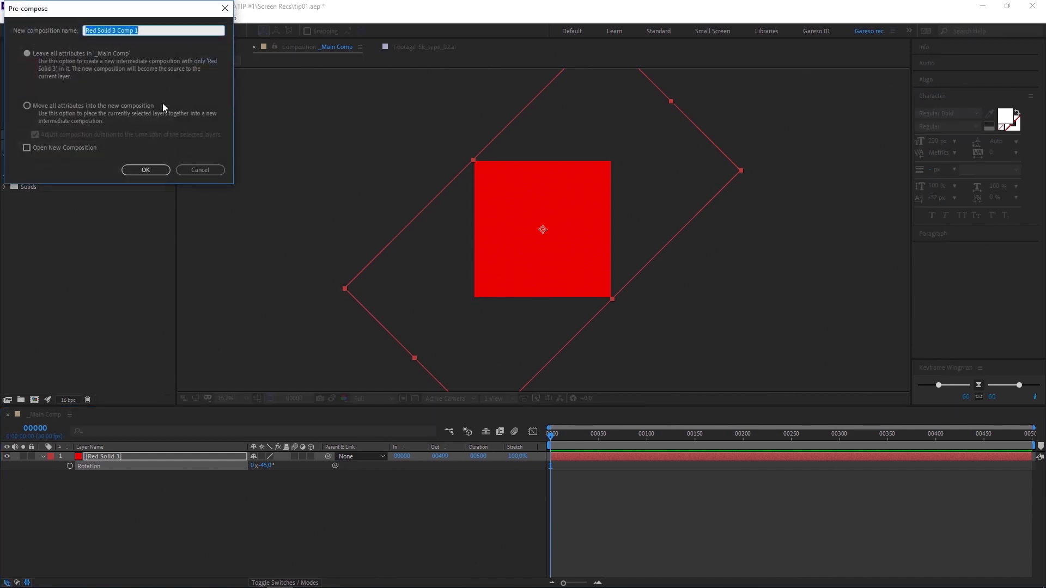
pyautogui.write('Pattern')
pyautogui.click(146, 170)
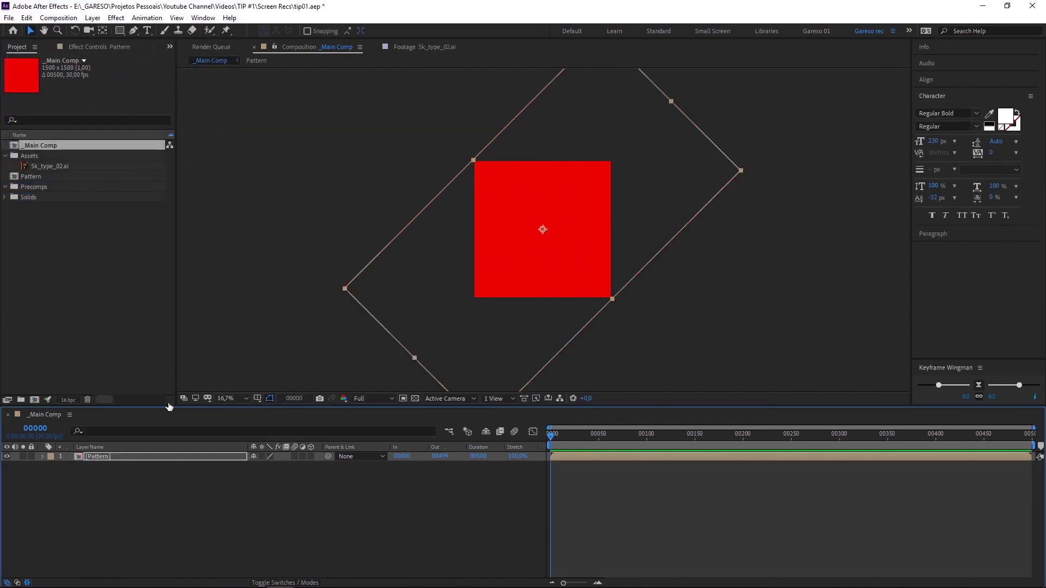
# - Delete Red Solid 3 inside Pattern and file Pattern in the Precomps folder
pyautogui.doubleClick(104, 459)
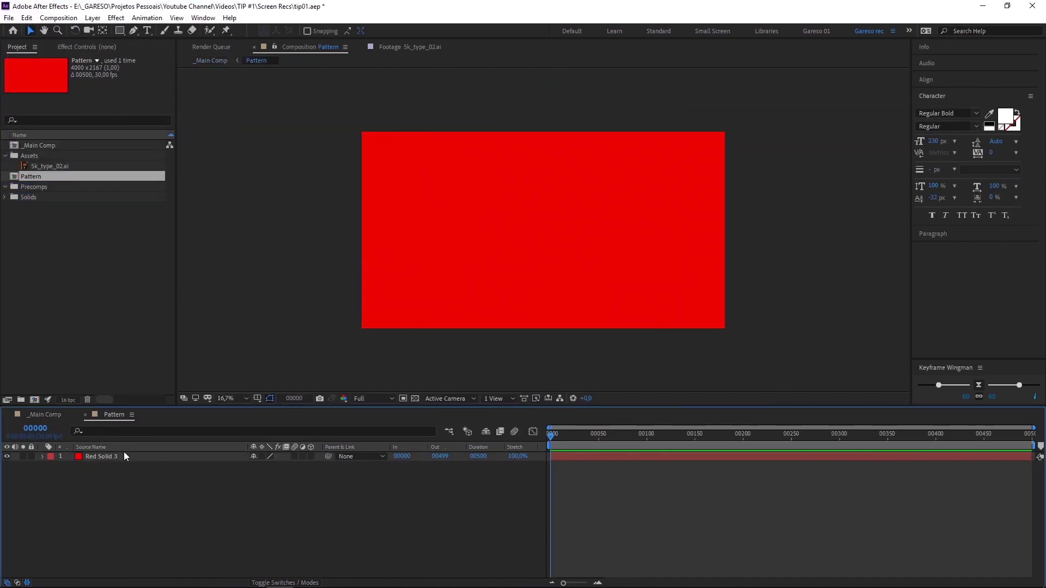
pyautogui.press('Delete')
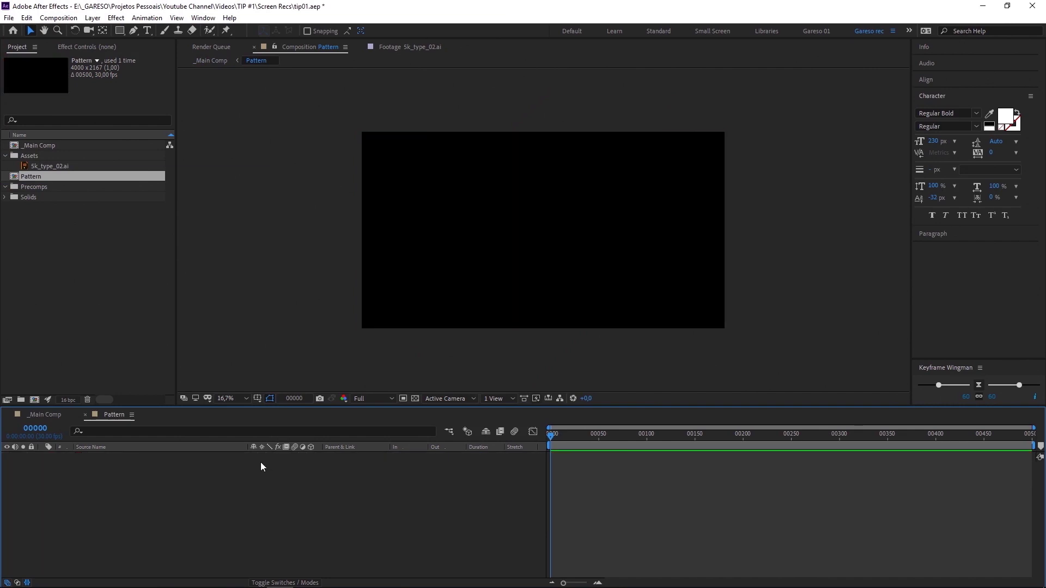
pyautogui.moveTo(30, 178); pyautogui.dragTo(35, 186)
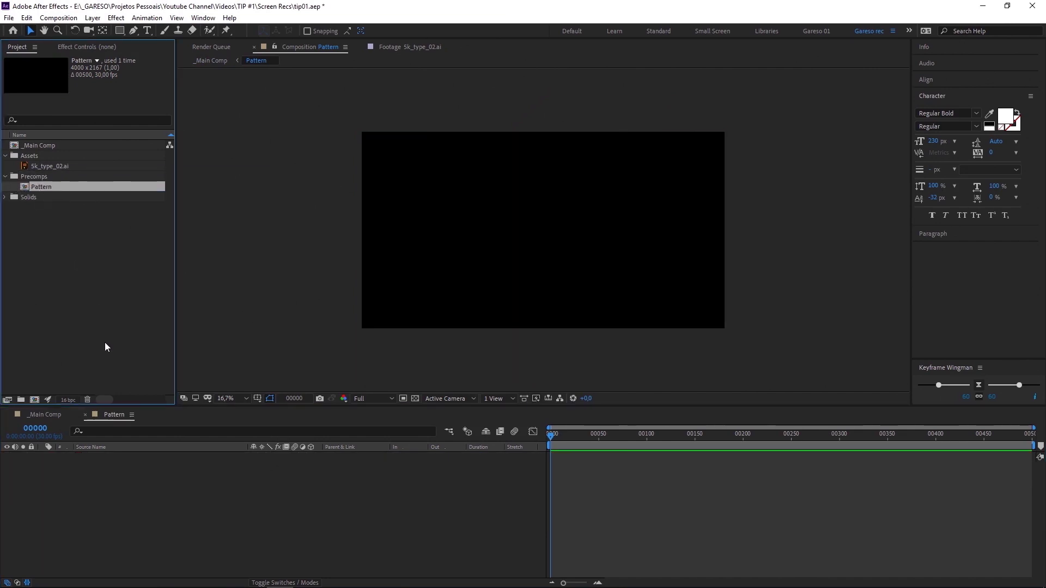
# - Turn on Show Grid and Snap to Grid, and fit the Pattern comp in the viewer
pyautogui.click(254, 380)
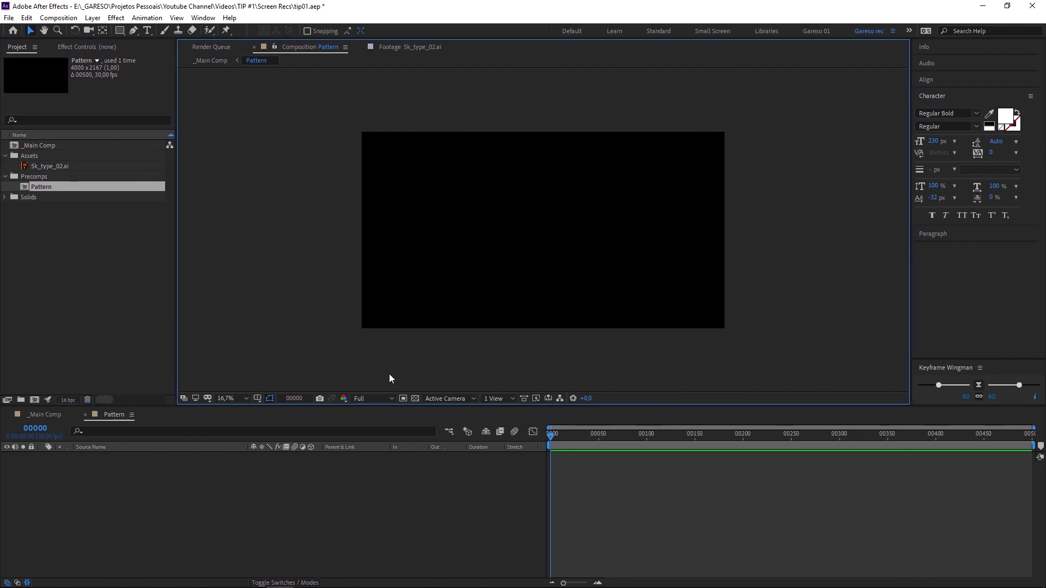
pyautogui.click(176, 18)
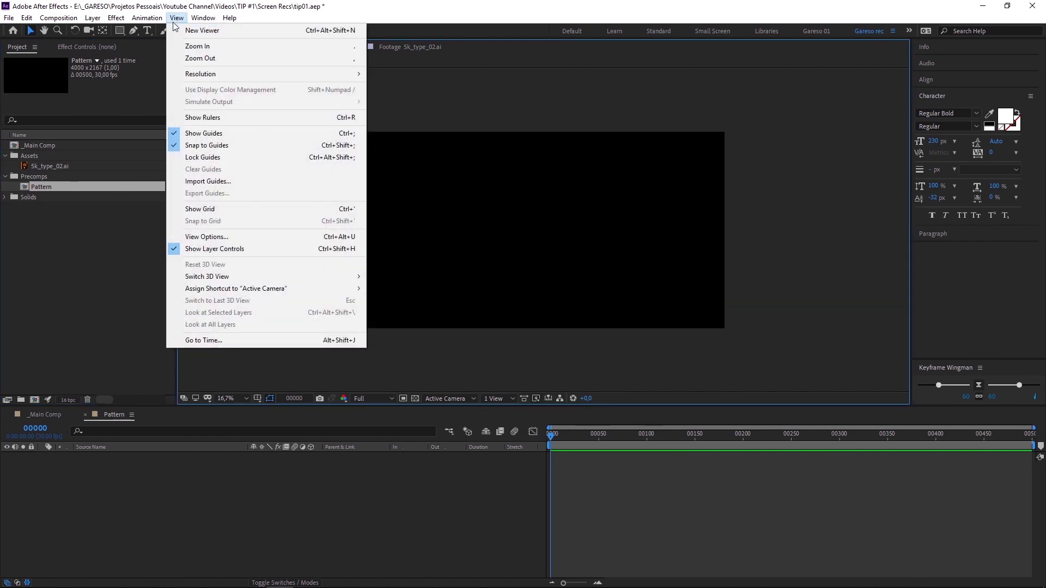
pyautogui.click(194, 209)
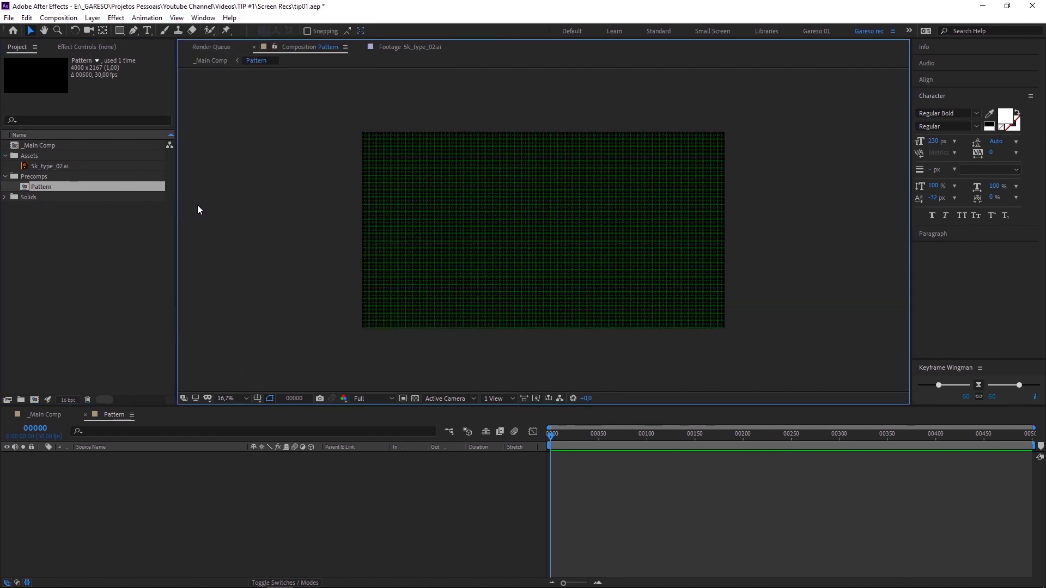
pyautogui.click(177, 18)
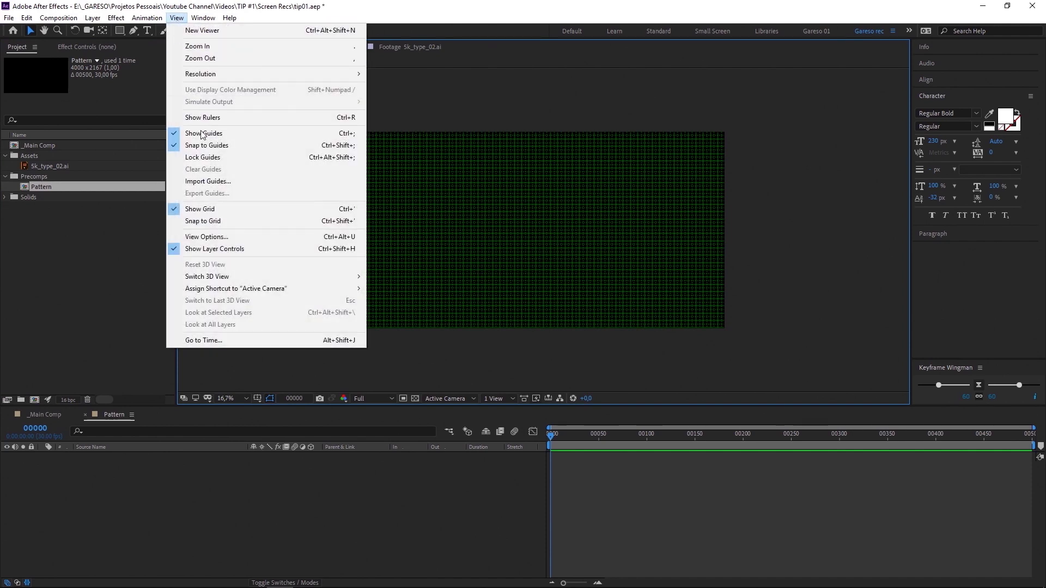
pyautogui.click(198, 220)
pyautogui.hotkey('shift', '/')
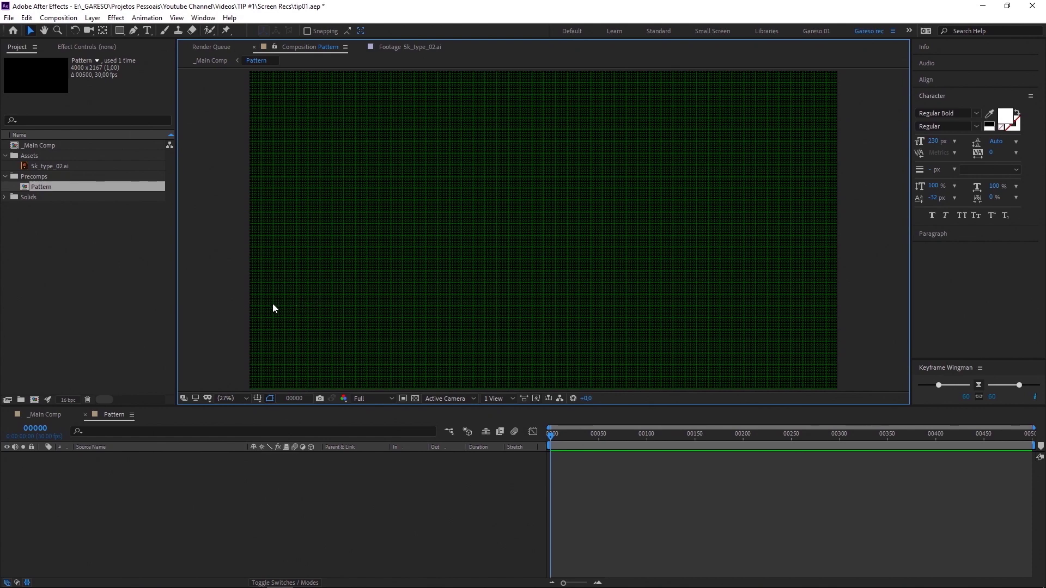
# - Draw a horizontal straight line across the Pattern comp with the Pen tool
pyautogui.click(134, 30)
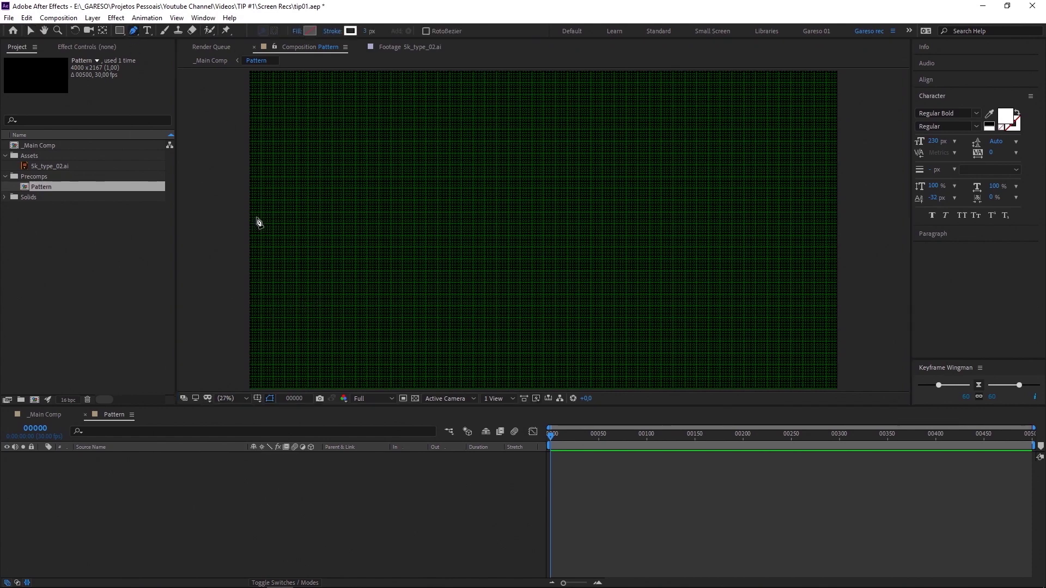
pyautogui.scroll(4, 255, 226)
pyautogui.click(307, 201)
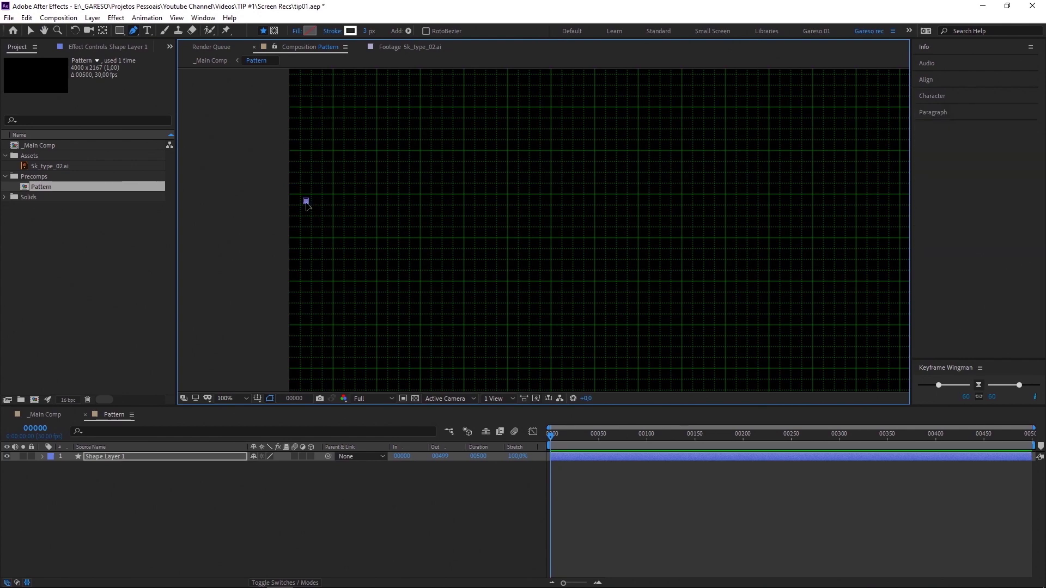
pyautogui.moveTo(306, 201); pyautogui.dragTo(289, 194)
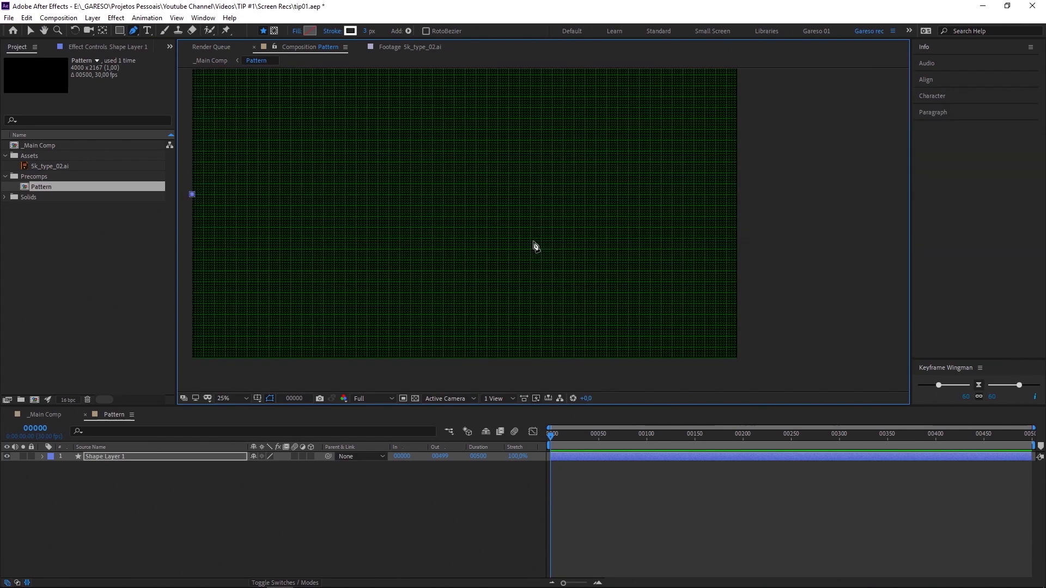
pyautogui.scroll(-4, 286, 205)
pyautogui.click(629, 194)
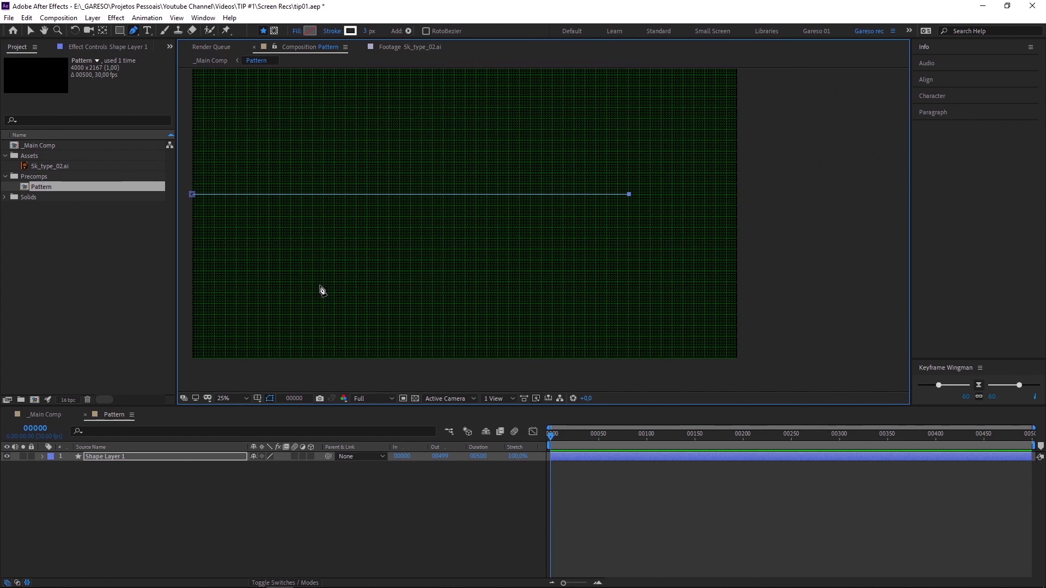
# - Rename the shape layer to Line 1 and add a text layer, revealing its Source Text
pyautogui.click(191, 485)
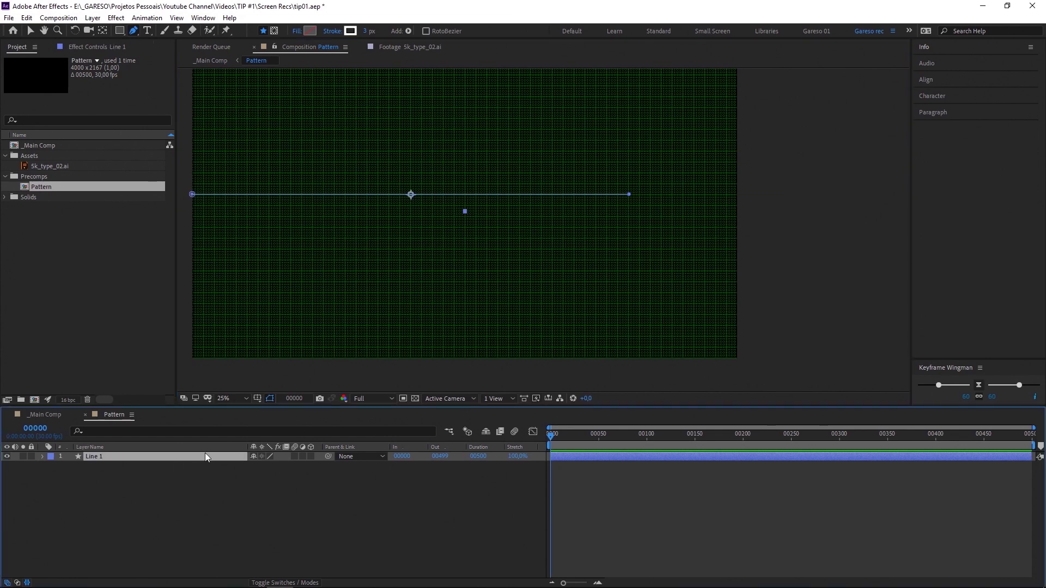
pyautogui.click(146, 31)
pyautogui.click(335, 269)
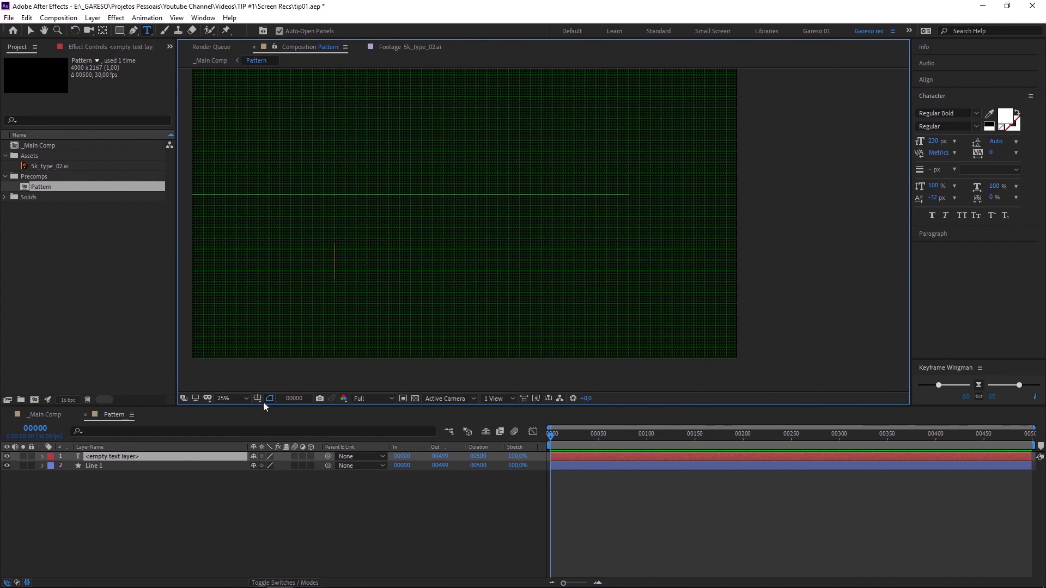
pyautogui.click(43, 457)
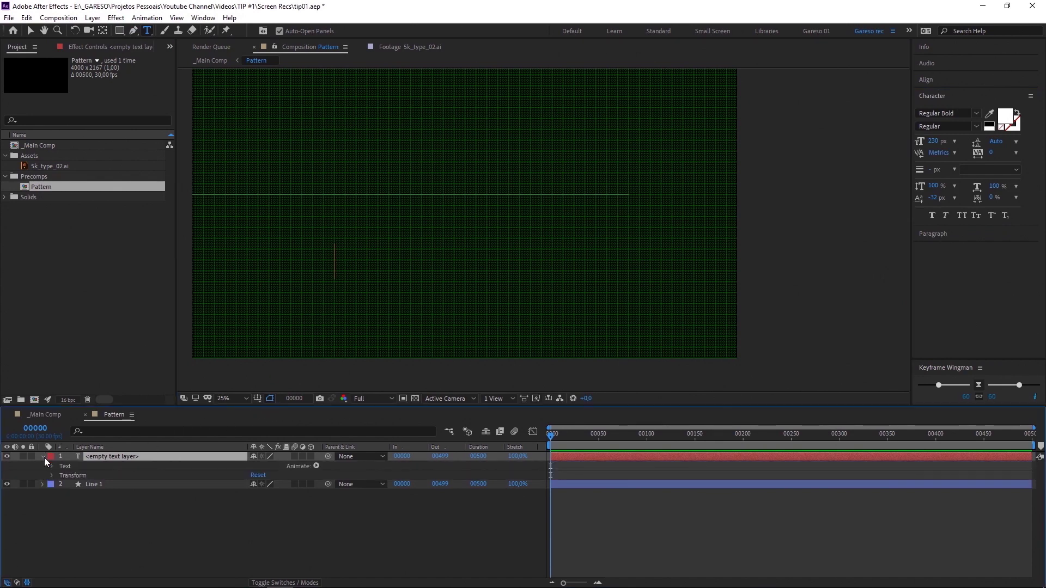
pyautogui.click(52, 466)
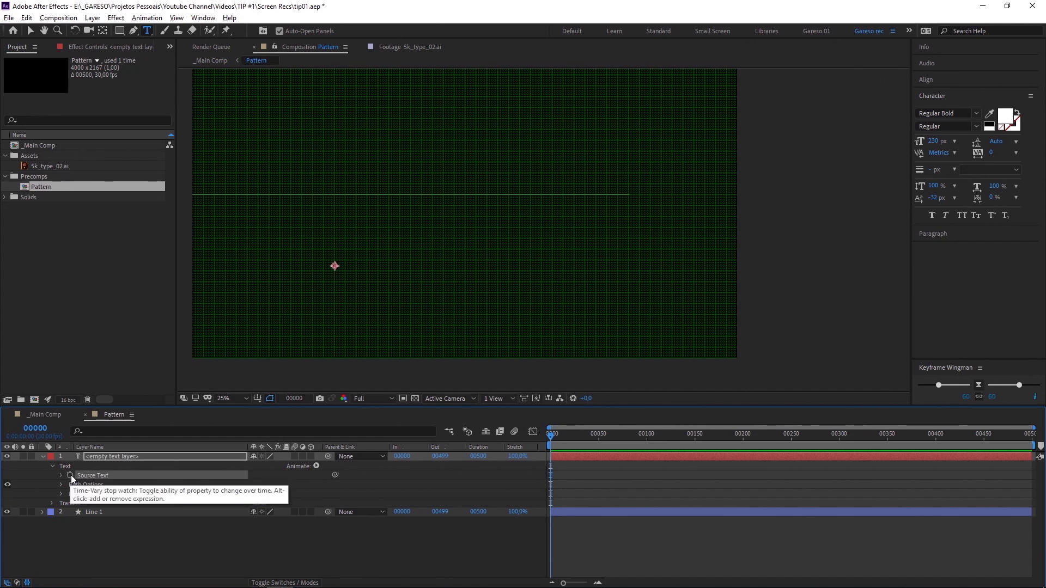
# - Drive Source Text with Line 1's sourceRectAtTime().width expression, showing 3208
pyautogui.keyDown('alt'); pyautogui.click(71, 475); pyautogui.keyUp('alt')
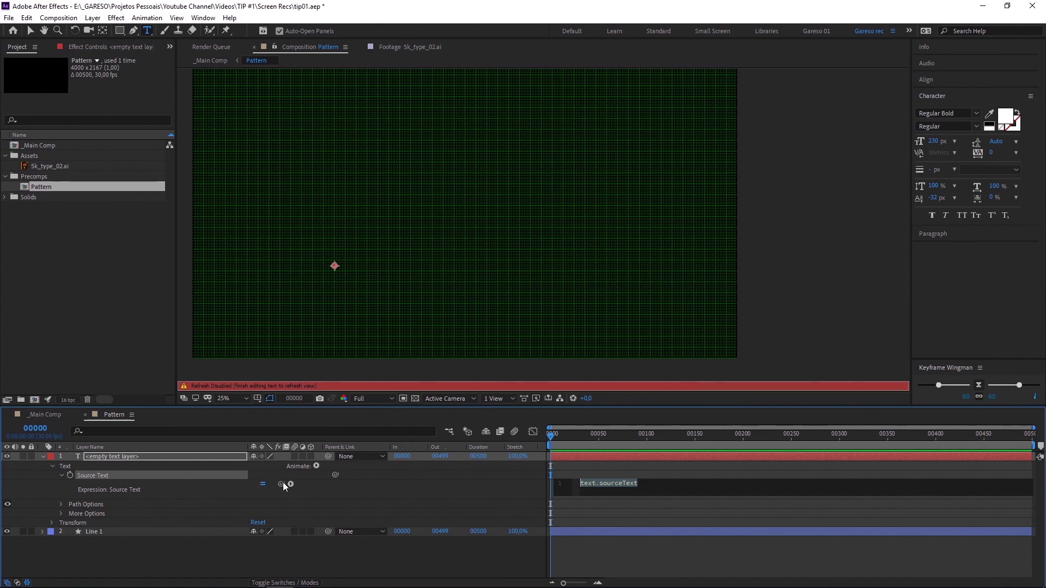
pyautogui.moveTo(281, 484); pyautogui.dragTo(103, 535)
pyautogui.write('.layer("Line 1").')
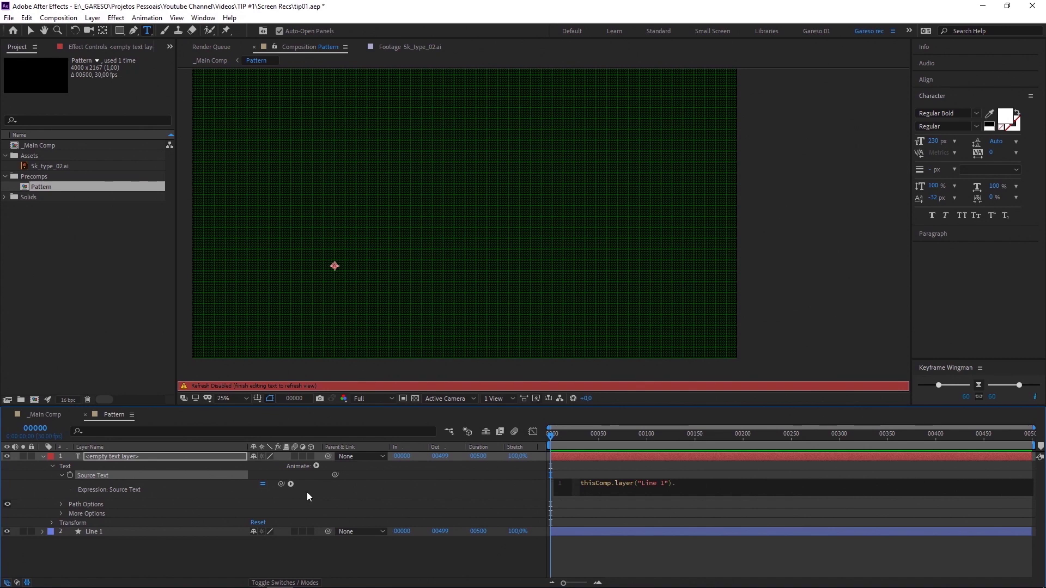
pyautogui.write('sou')
pyautogui.press('Down')
pyautogui.press('Down')
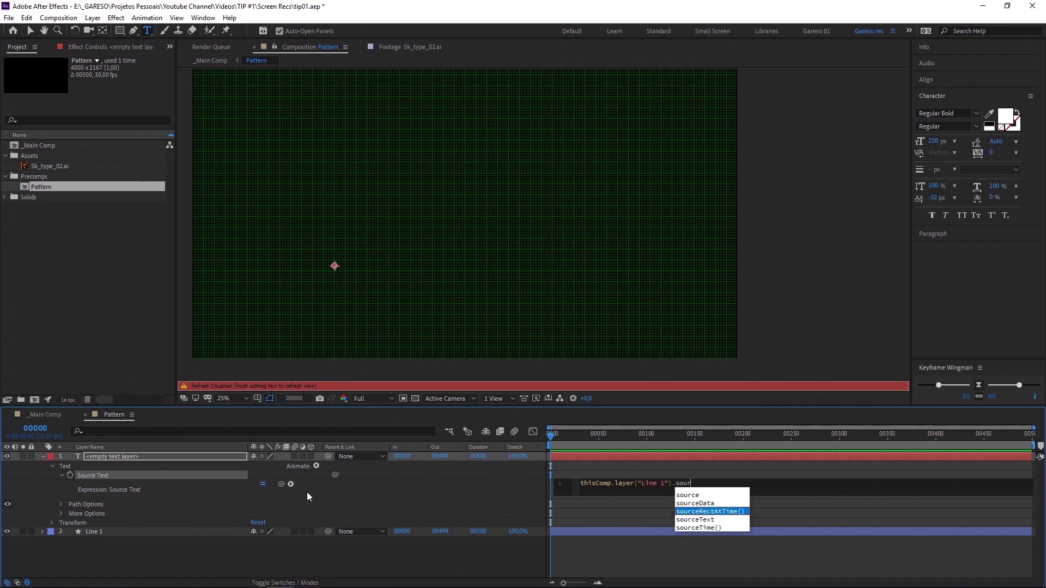
pyautogui.press('Return')
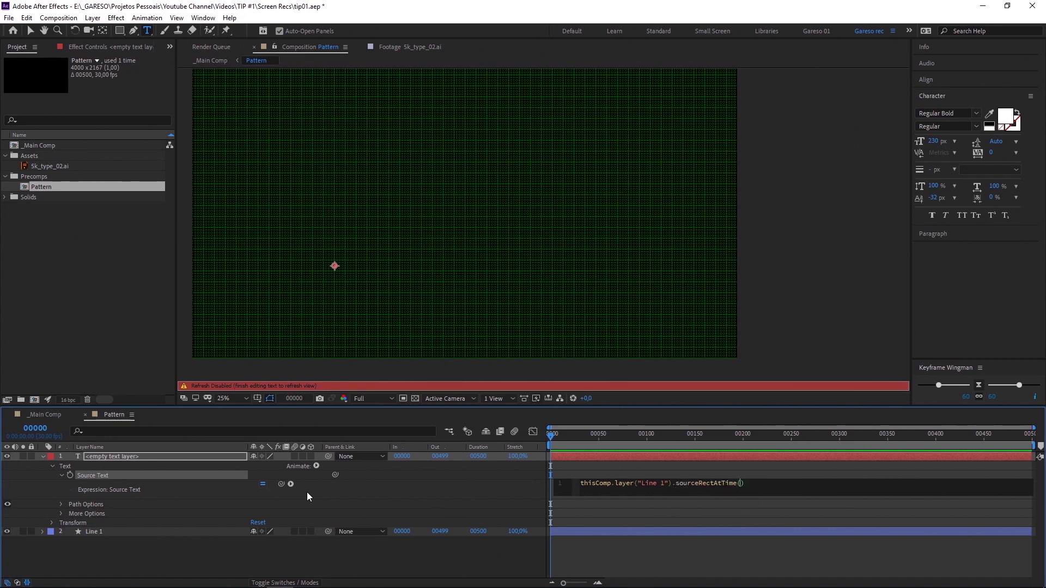
pyautogui.press('Right')
pyautogui.write('.width')
pyautogui.press('Escape')
pyautogui.press('KP_Enter')
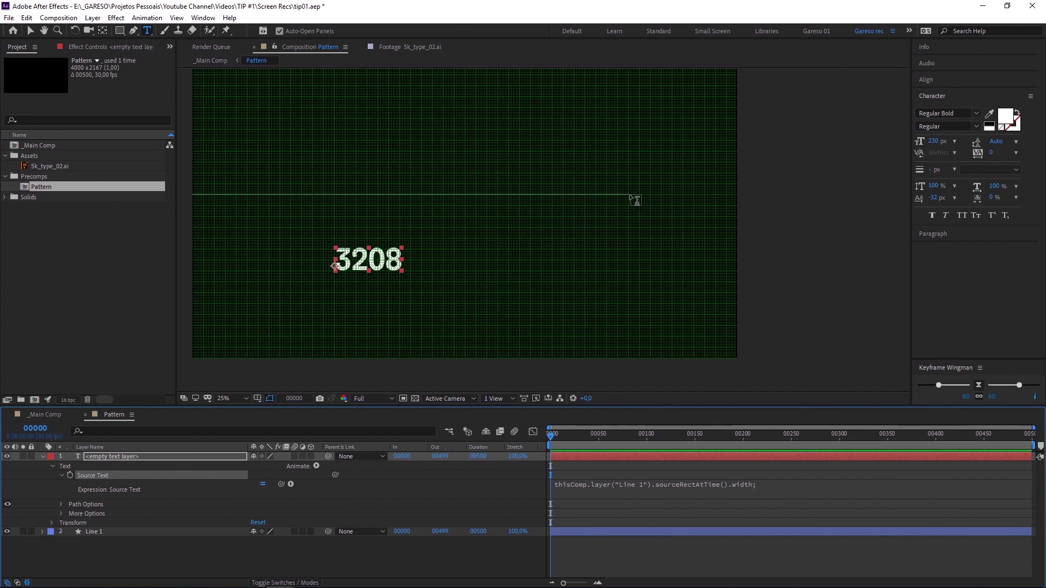
pyautogui.hotkey('ctrl', 'Down')
# - Hide the grid and adjust Line 1's end point so the width reads 3200
pyautogui.press('g')
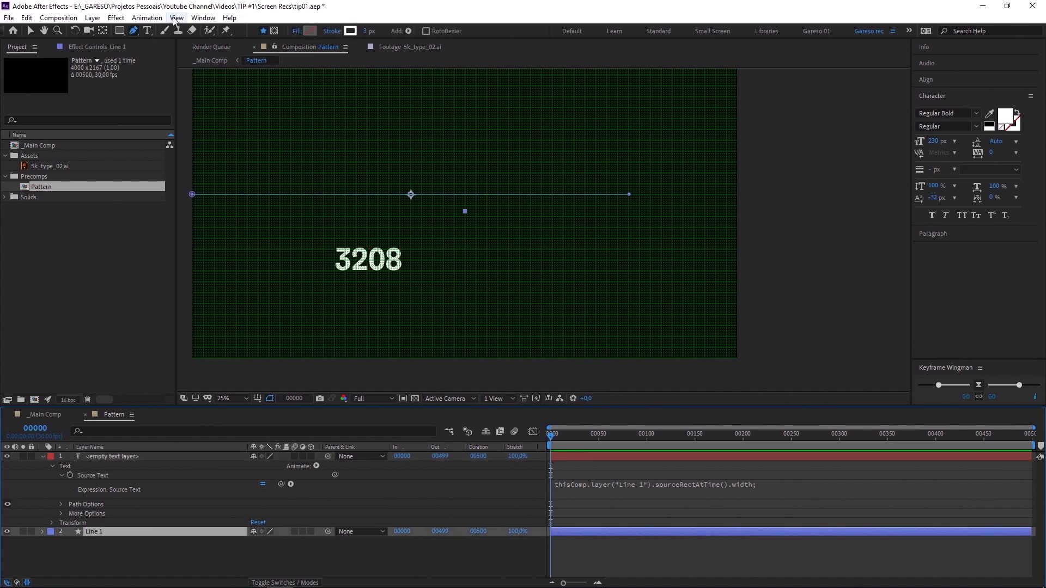
pyautogui.click(176, 18)
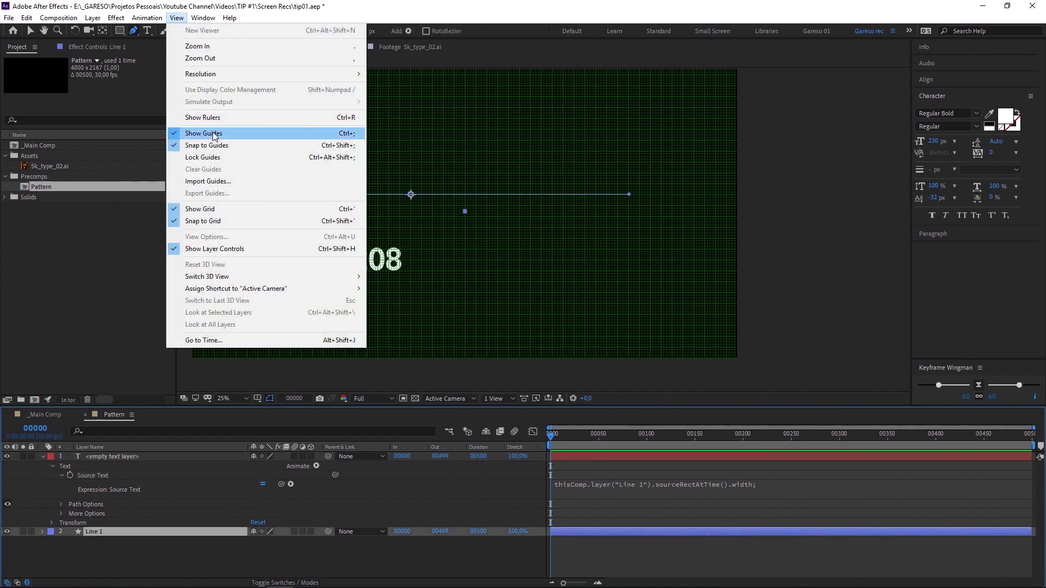
pyautogui.click(214, 136)
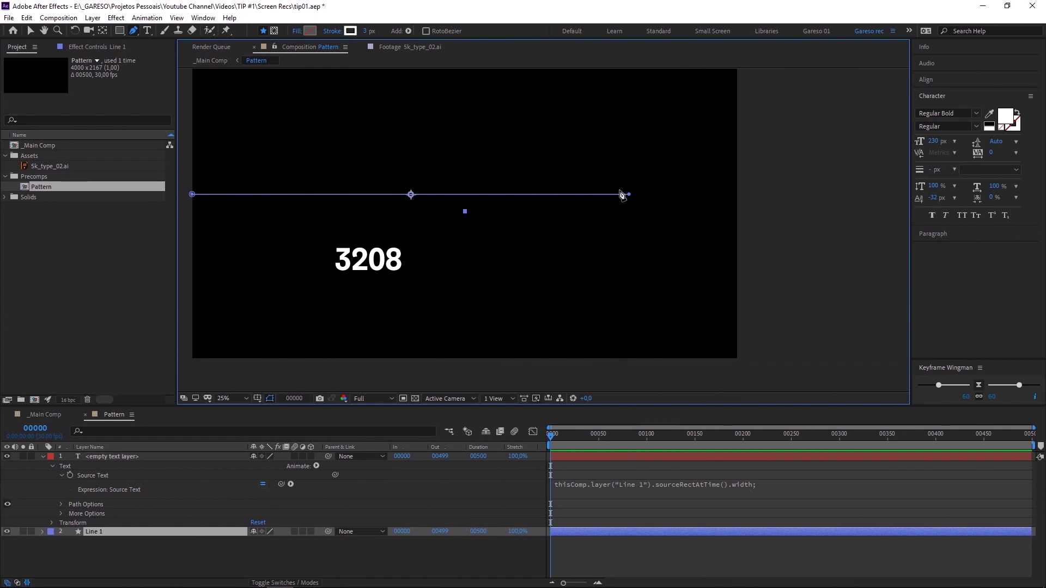
pyautogui.moveTo(629, 194); pyautogui.dragTo(607, 197)
pyautogui.hotkey('ctrl', 'z')
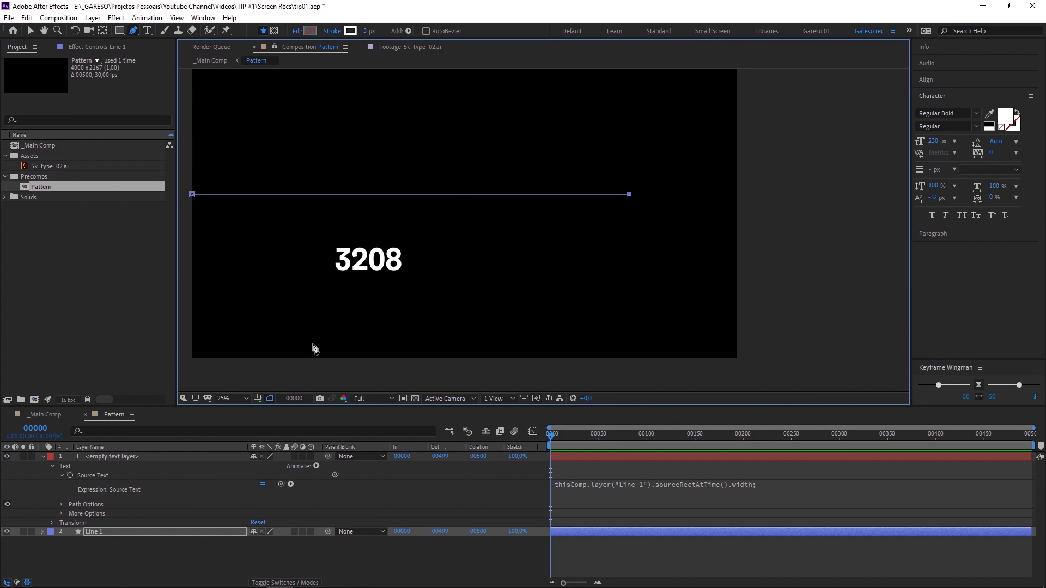
# - View the comp at 100% magnification, then fit it back in the viewer
pyautogui.click(246, 398)
pyautogui.click(236, 315)
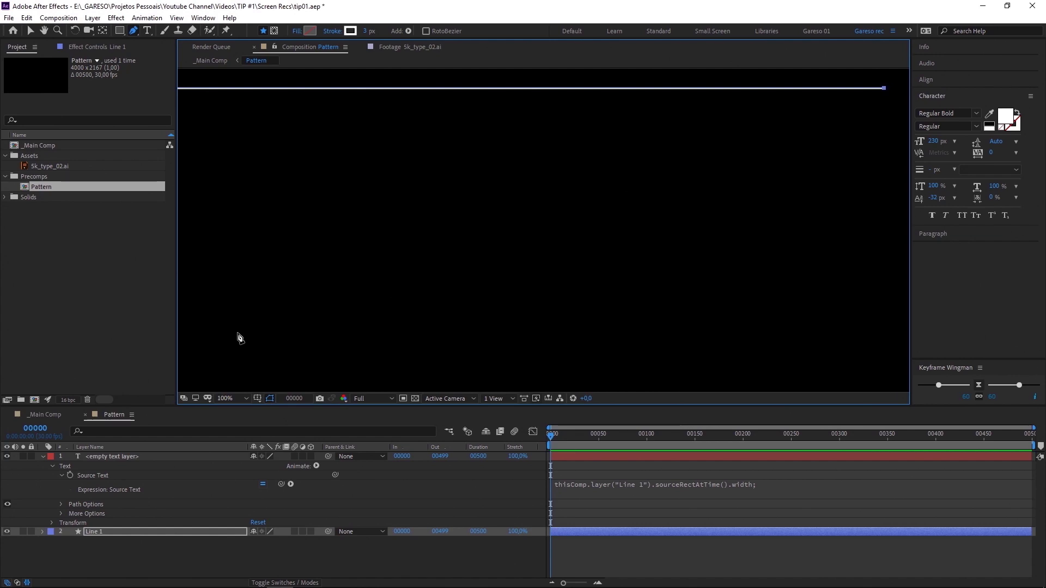
pyautogui.click(244, 397)
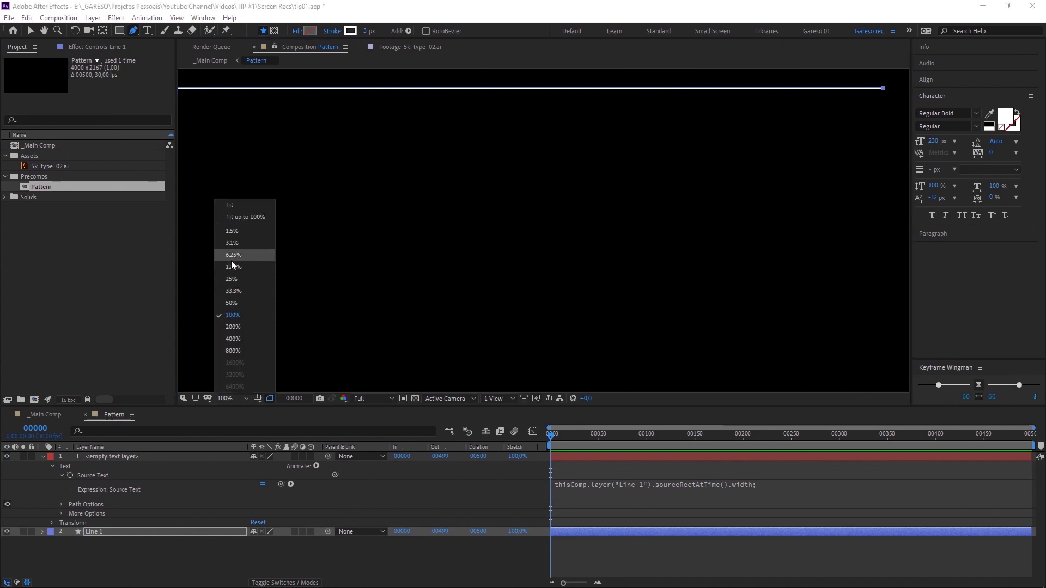
pyautogui.click(242, 218)
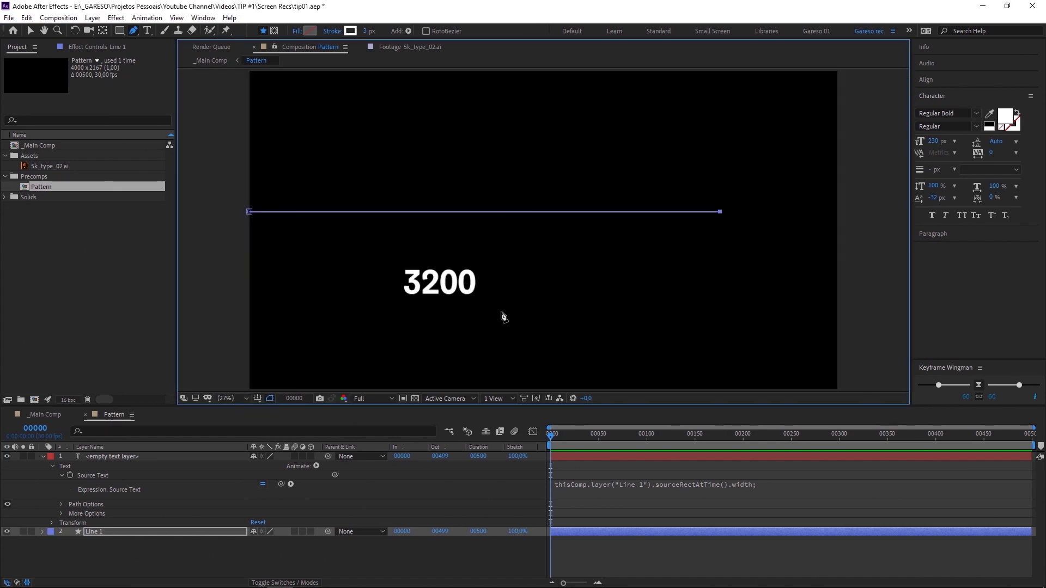
# - Hide the width readout layer and add four vertices along Line 1
pyautogui.press('u')
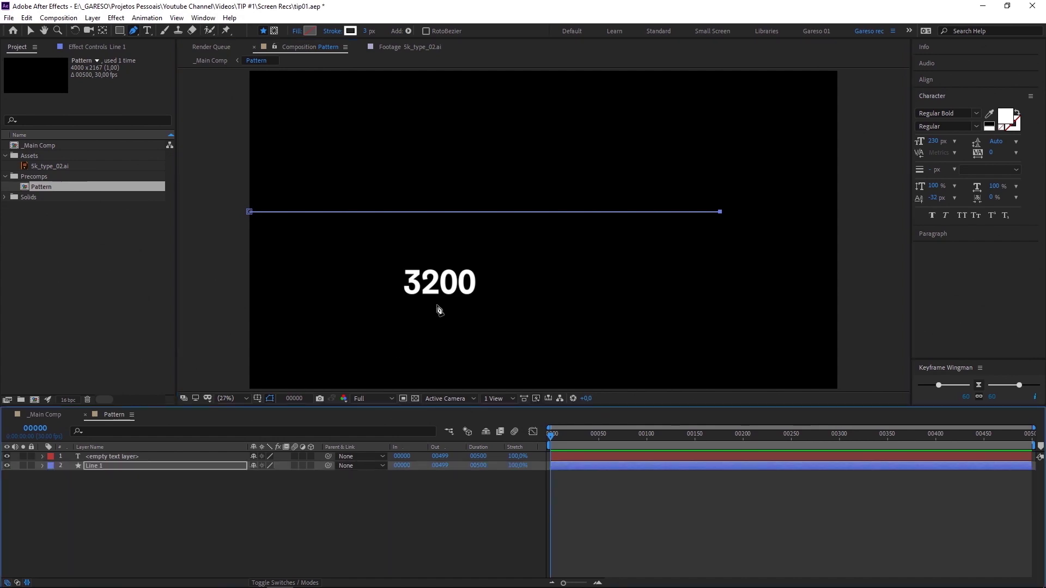
pyautogui.click(7, 457)
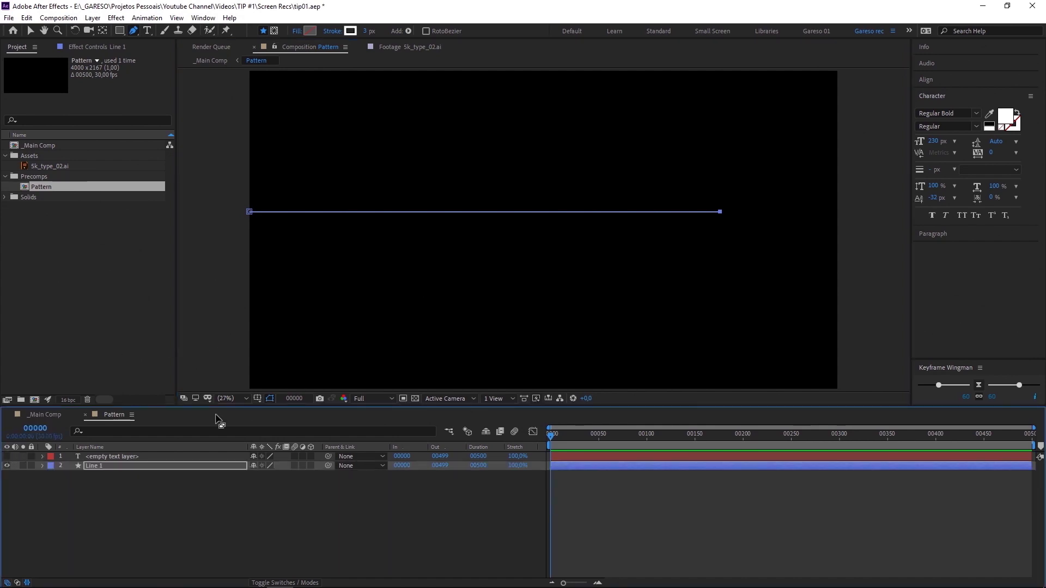
pyautogui.click(376, 362)
pyautogui.click(322, 211)
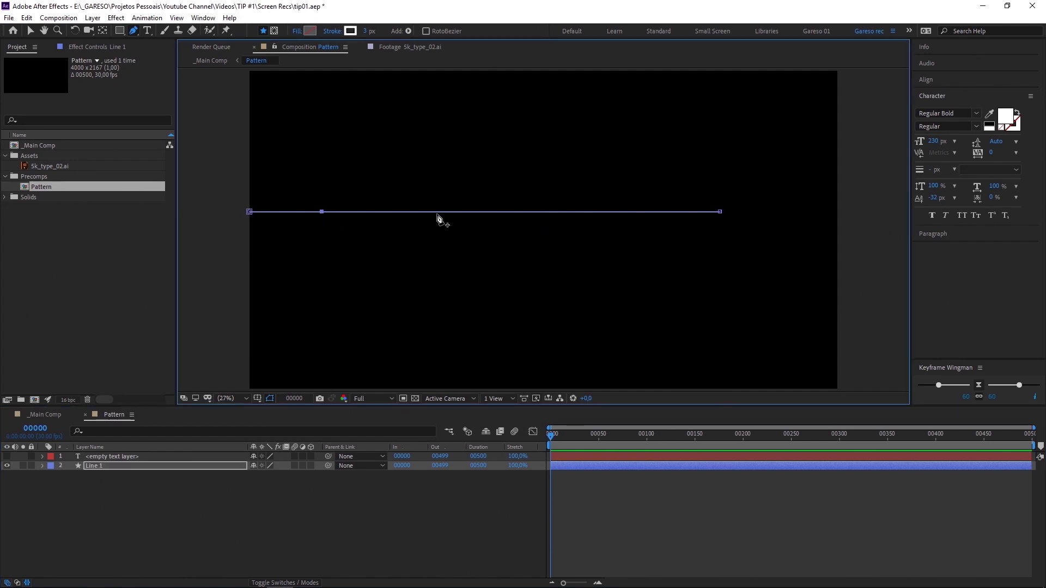
pyautogui.click(436, 211)
pyautogui.click(555, 212)
pyautogui.click(653, 211)
# - Move Line 1's vertices into alternating peaks and a dip
pyautogui.moveTo(555, 211); pyautogui.dragTo(556, 203)
pyautogui.moveTo(435, 212); pyautogui.dragTo(434, 218)
pyautogui.moveTo(323, 213); pyautogui.dragTo(312, 203)
pyautogui.moveTo(435, 219); pyautogui.dragTo(399, 221)
pyautogui.moveTo(554, 202); pyautogui.dragTo(514, 199)
pyautogui.moveTo(654, 211); pyautogui.dragTo(614, 215)
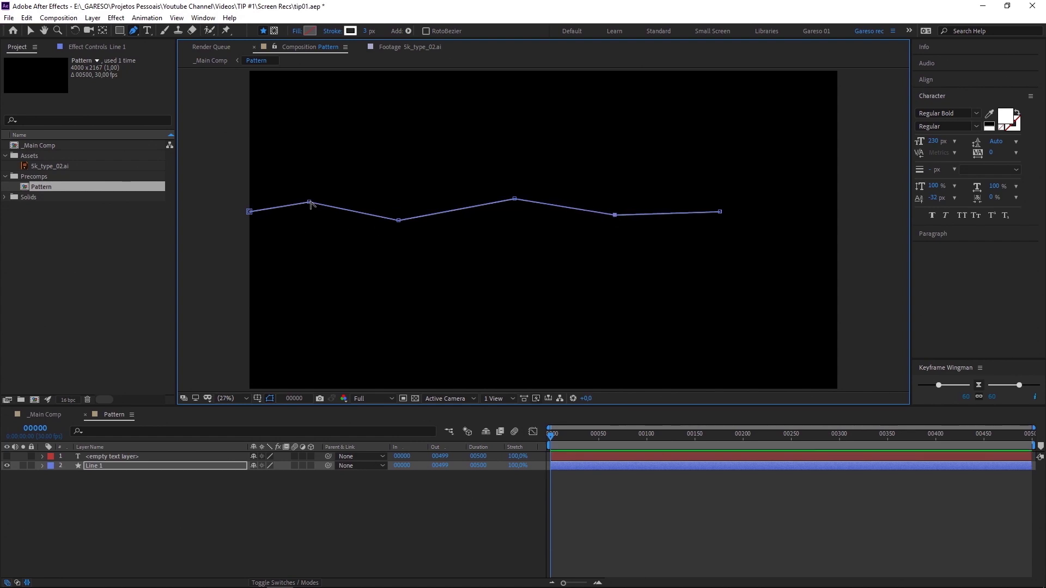
# - Drag out Bezier handles and refine the vertices into a smooth wave
pyautogui.moveTo(310, 204); pyautogui.dragTo(334, 205)
pyautogui.moveTo(399, 221); pyautogui.dragTo(430, 225)
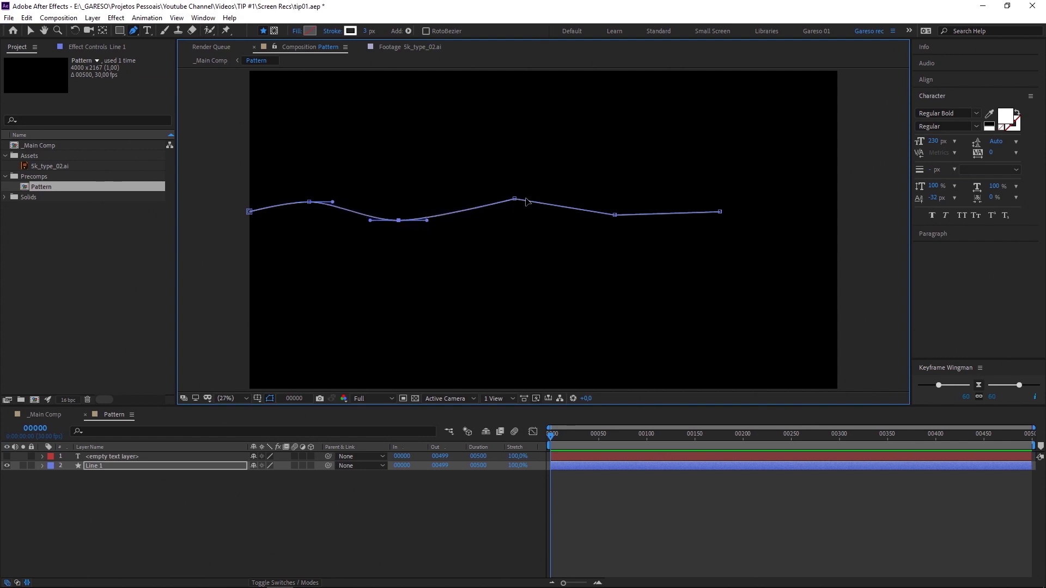
pyautogui.moveTo(515, 200); pyautogui.dragTo(551, 199)
pyautogui.click(615, 214)
pyautogui.click(680, 213)
pyautogui.moveTo(678, 214); pyautogui.dragTo(605, 218)
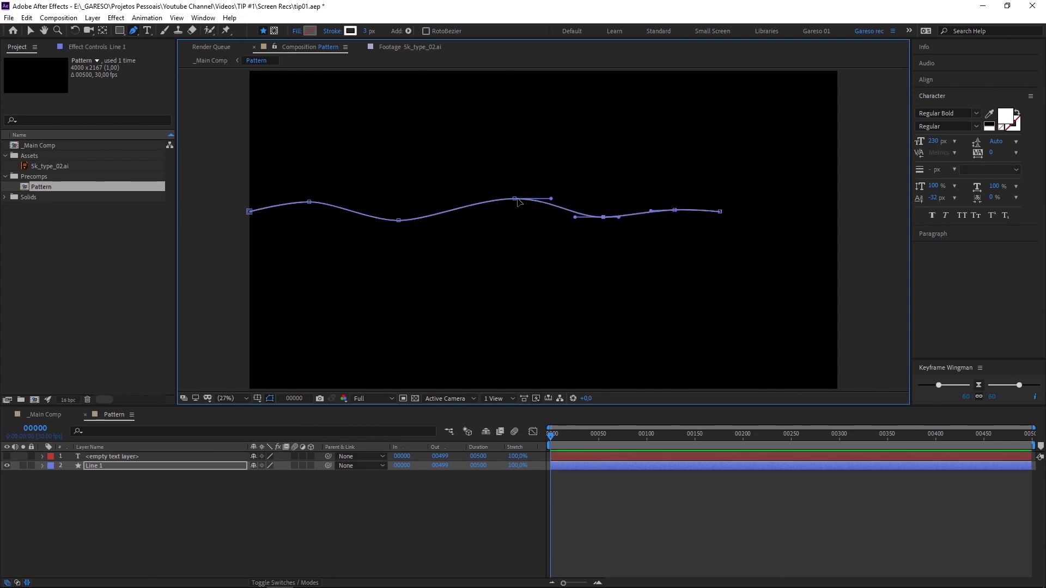
pyautogui.moveTo(514, 200); pyautogui.dragTo(509, 202)
pyautogui.moveTo(308, 206); pyautogui.dragTo(331, 206)
pyautogui.moveTo(400, 220); pyautogui.dragTo(415, 218)
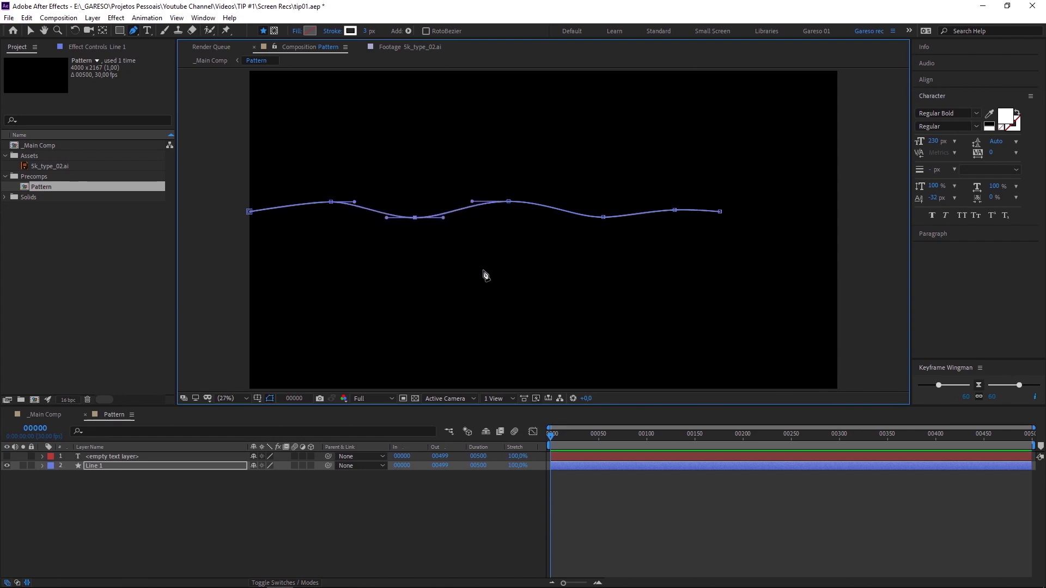
# - Add a Repeater to Line 1's shape contents
pyautogui.click(42, 465)
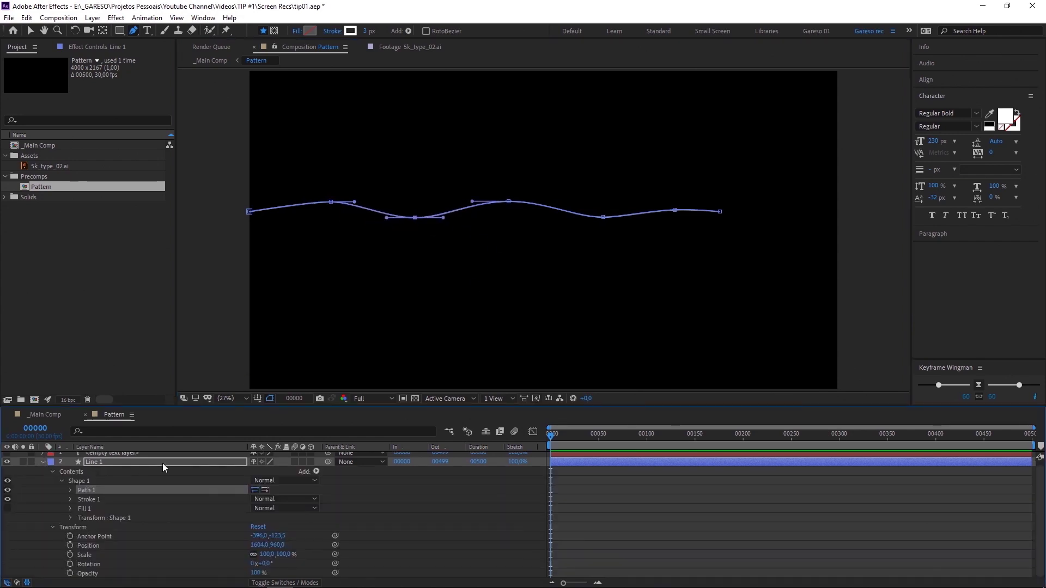
pyautogui.click(317, 472)
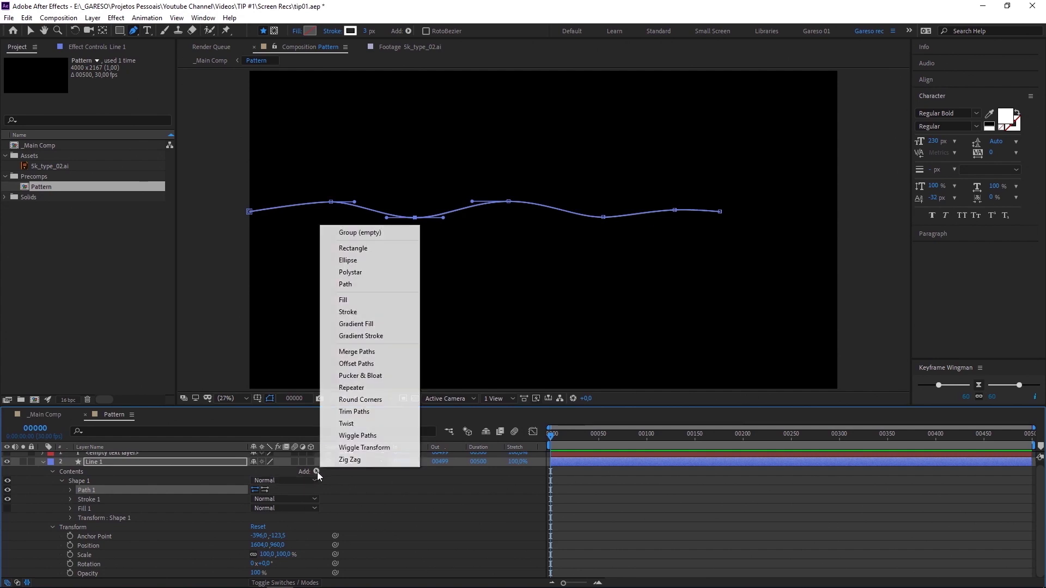
pyautogui.click(352, 387)
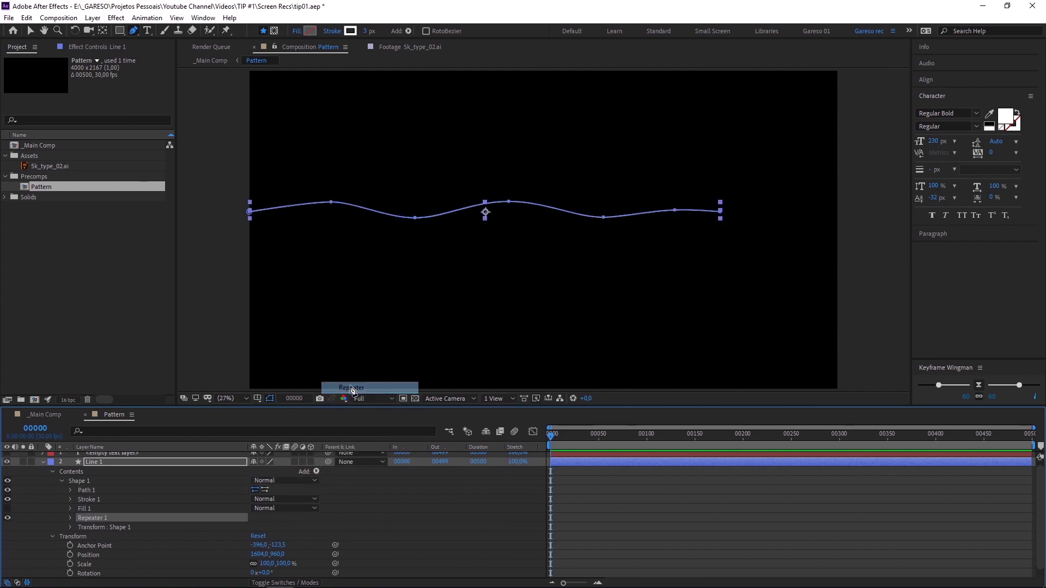
# - Set Repeater 1 to 3 copies offset 3200, 0 and deselect the path
pyautogui.click(70, 518)
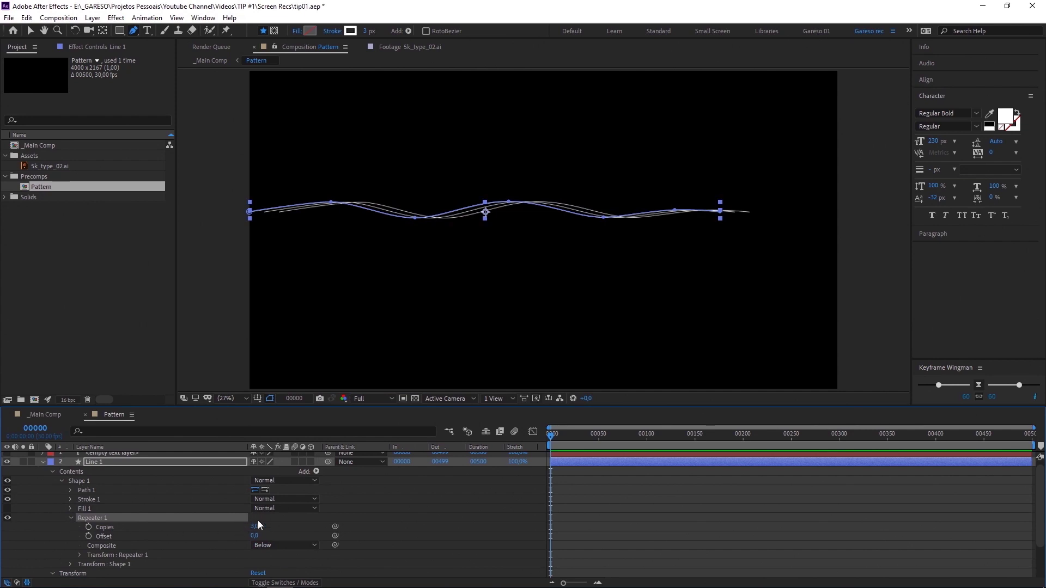
pyautogui.click(79, 555)
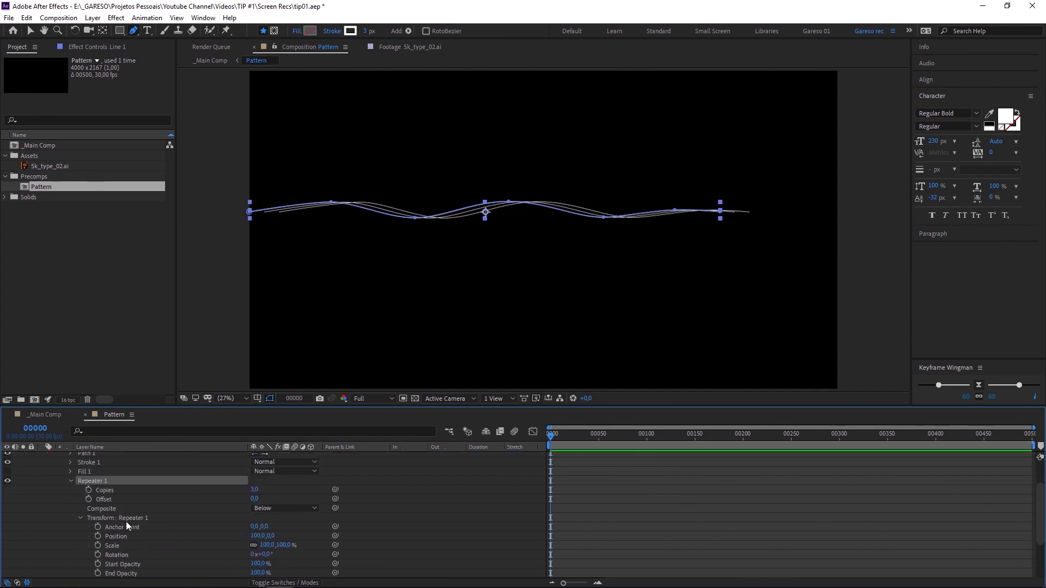
pyautogui.click(256, 536)
pyautogui.write('3200')
pyautogui.press('Return')
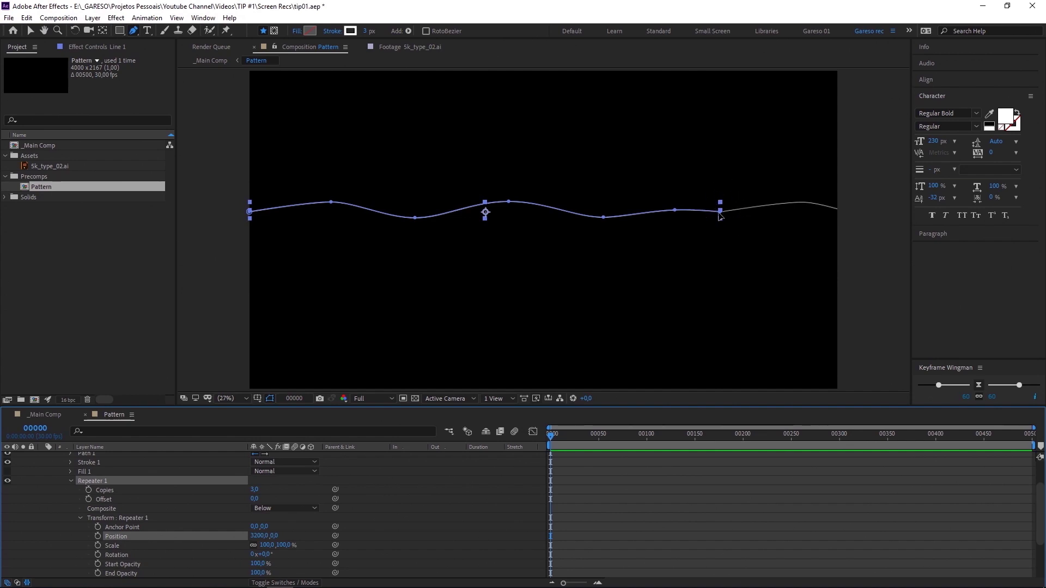
pyautogui.hotkey('ctrl', 't')
pyautogui.press('v')
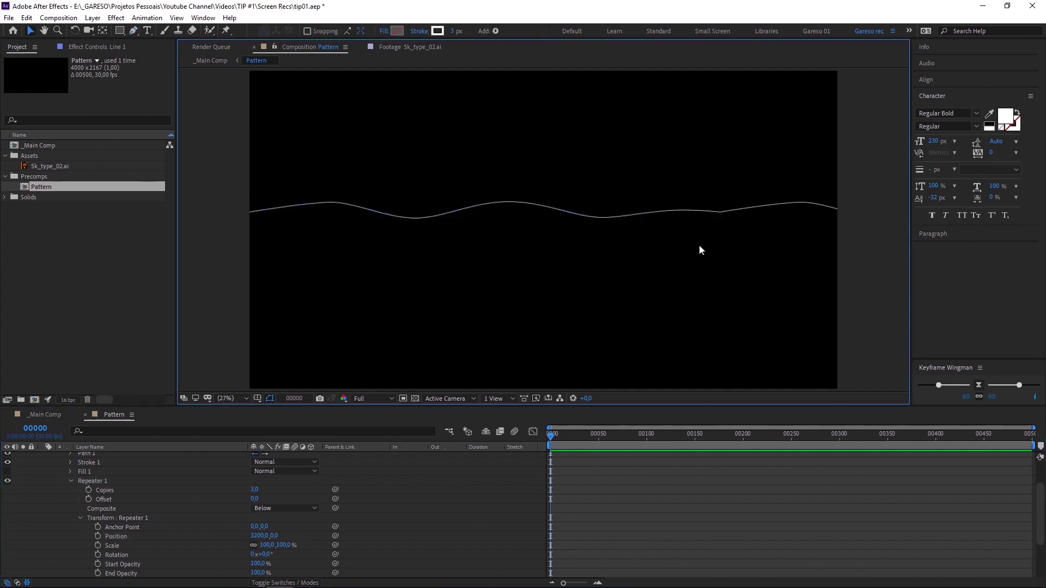
pyautogui.click(700, 245)
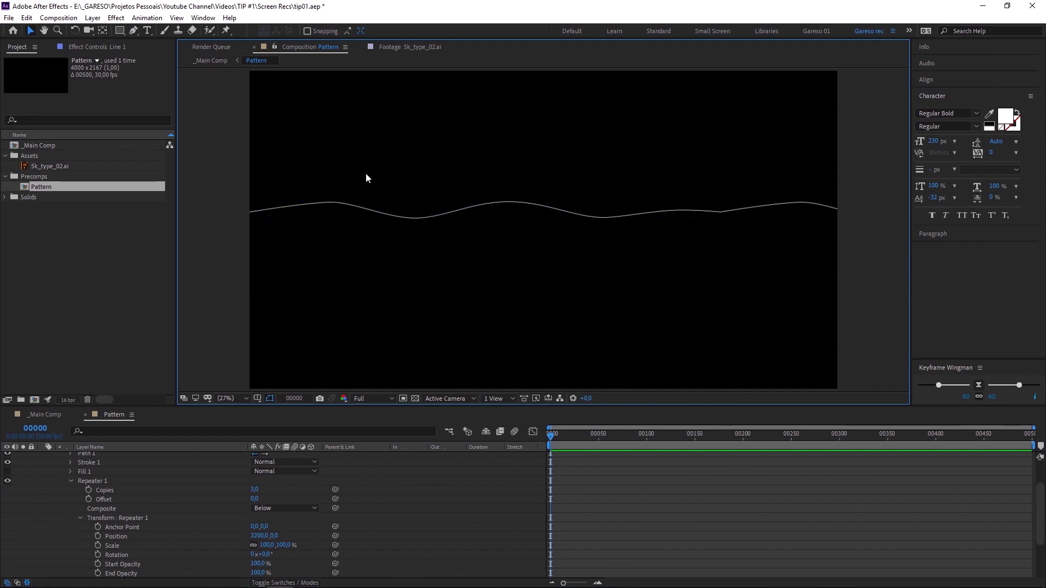
# - Pull smooth Bezier handles from Line 1's first and last vertices and shift a middle vertex left
pyautogui.click(133, 30)
pyautogui.scroll(3, 446, 433)
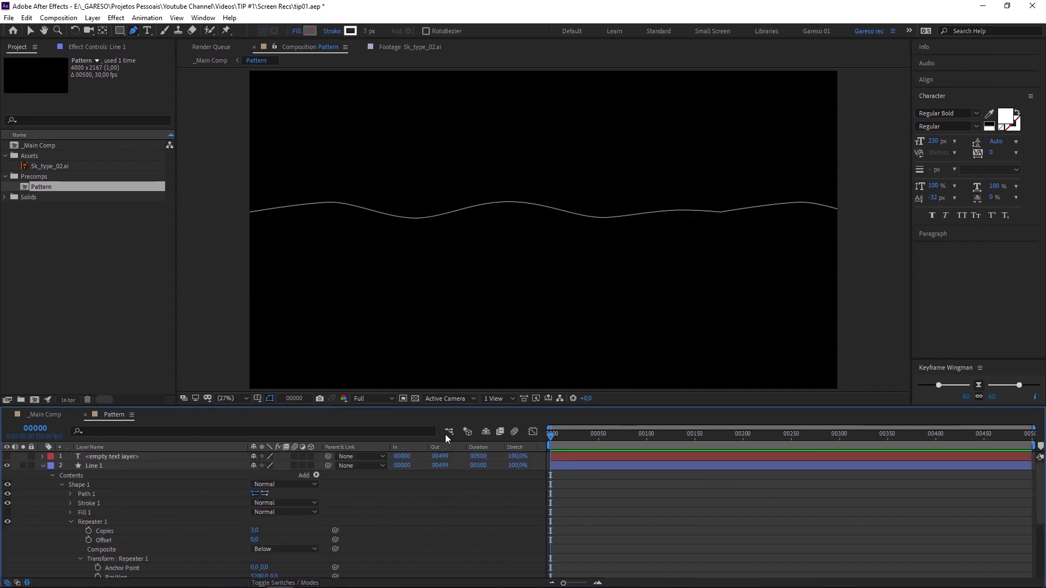
pyautogui.click(106, 468)
pyautogui.click(721, 214)
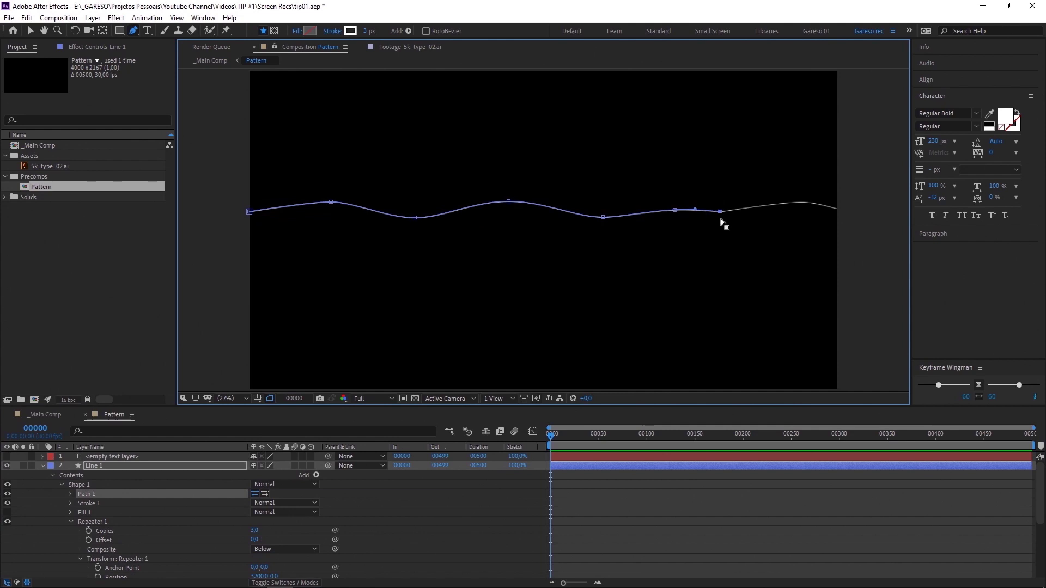
pyautogui.moveTo(720, 213); pyautogui.dragTo(743, 213)
pyautogui.moveTo(675, 211); pyautogui.dragTo(657, 208)
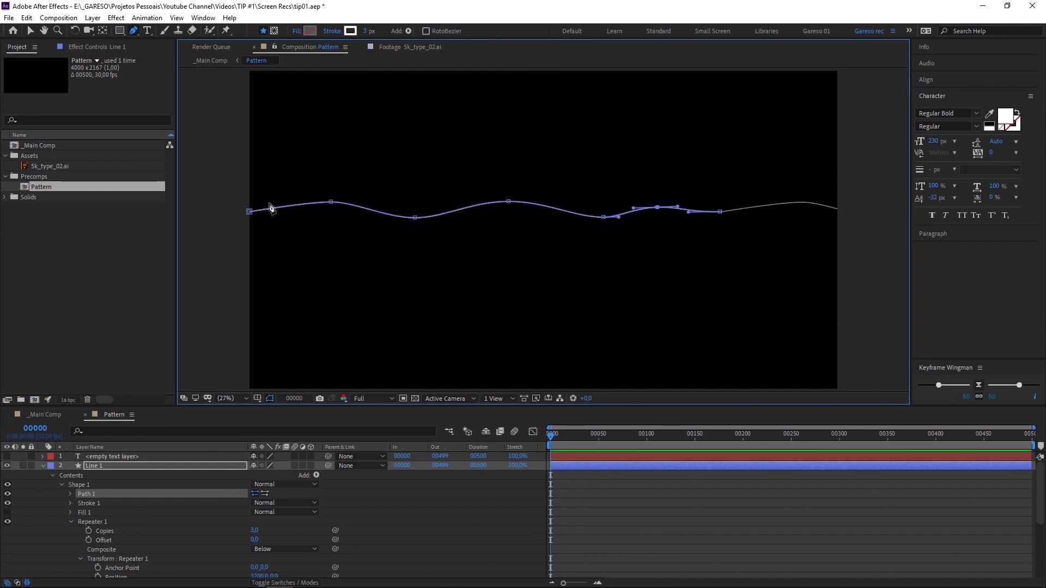
pyautogui.moveTo(249, 211); pyautogui.dragTo(285, 214)
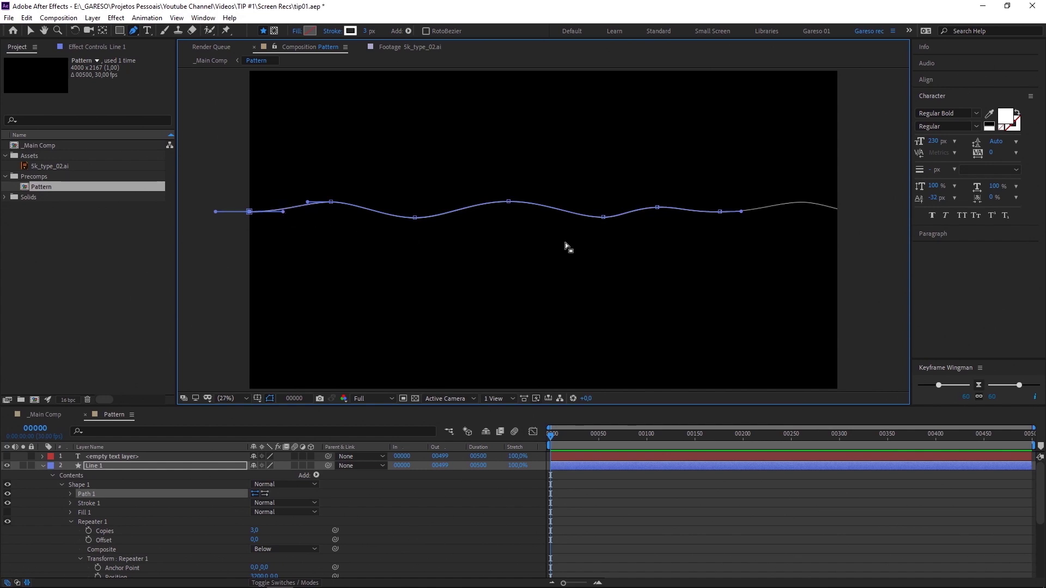
pyautogui.hotkey('ctrl', 't')
# - Move the Line 1 wave left so it starts at the frame's left edge
pyautogui.press('v')
pyautogui.click(713, 237)
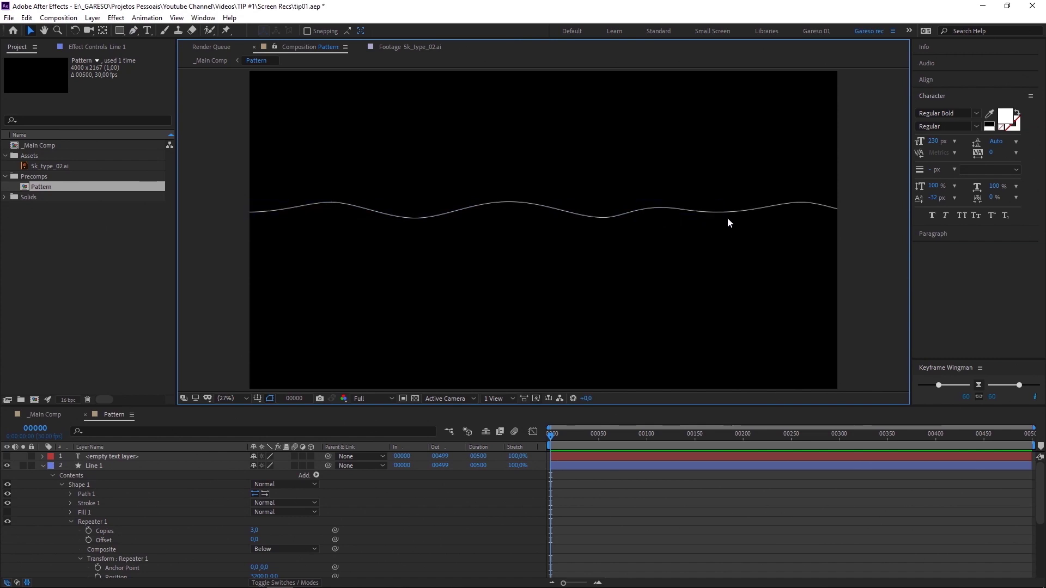
pyautogui.click(425, 217)
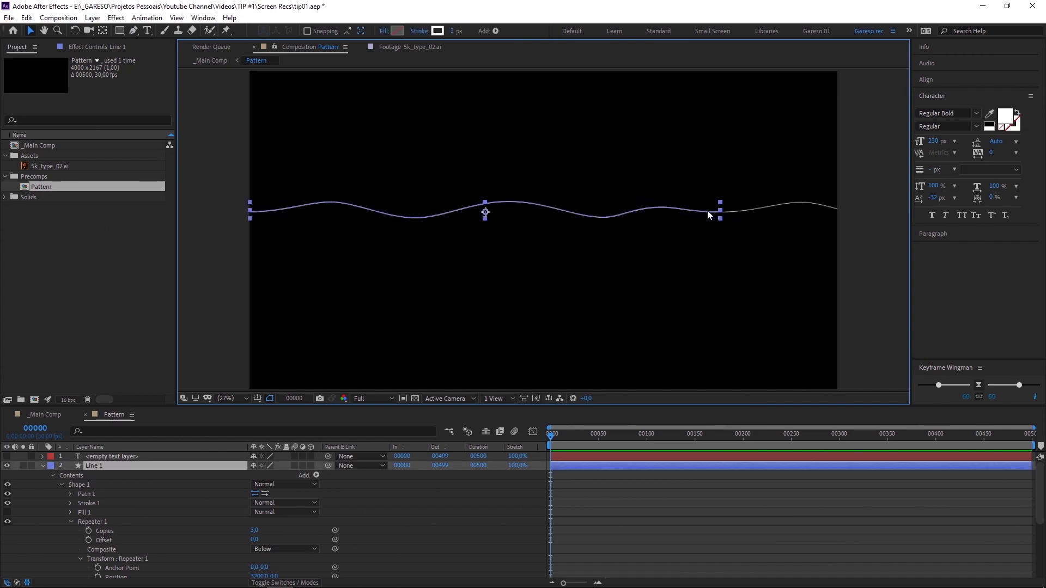
pyautogui.moveTo(708, 214); pyautogui.dragTo(536, 210)
# - Add a new null object layer to the Pattern comp
pyautogui.click(43, 466)
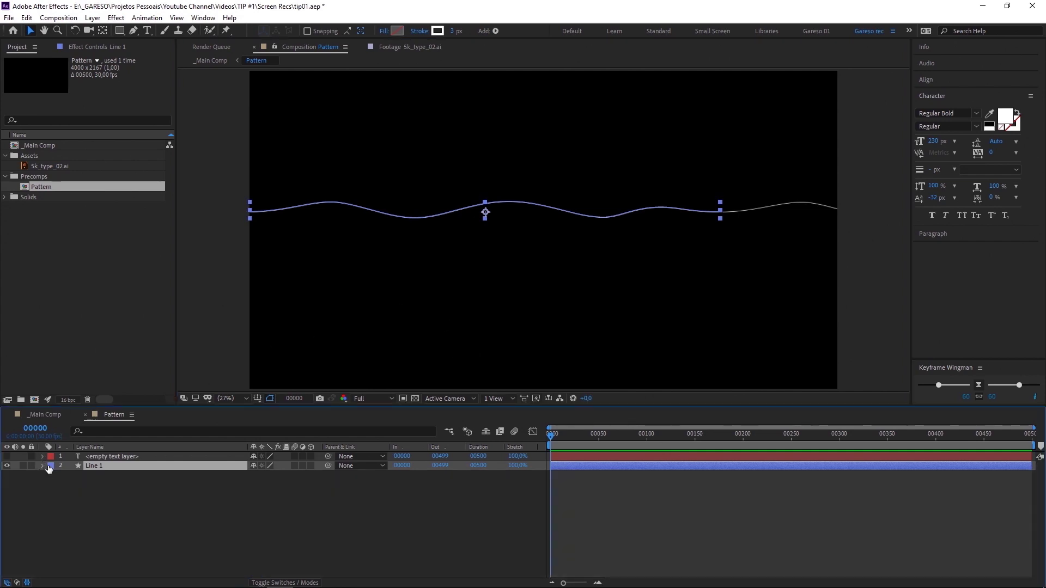
pyautogui.click(92, 17)
pyautogui.moveTo(234, 31)
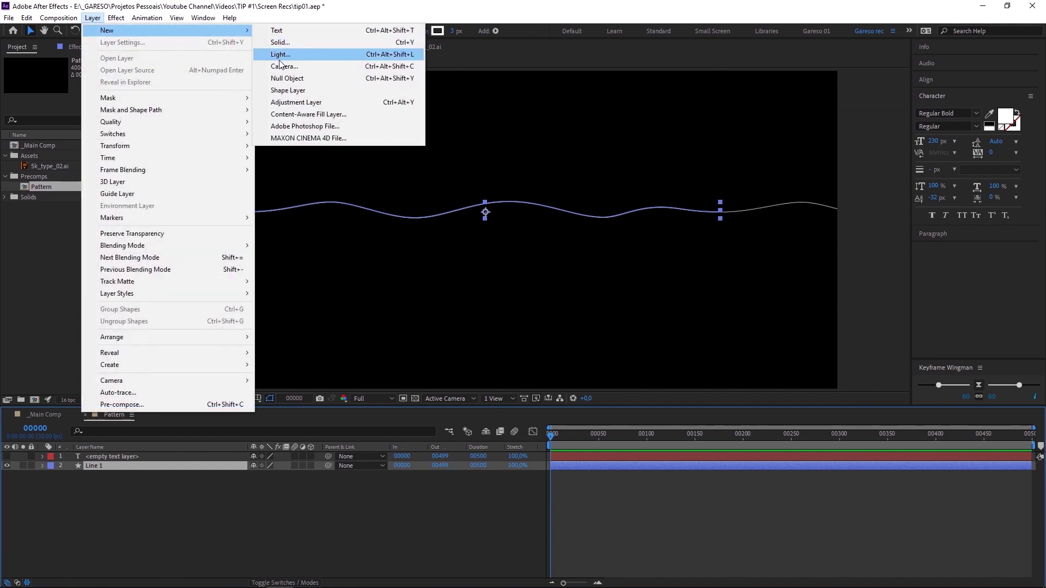
pyautogui.click(284, 78)
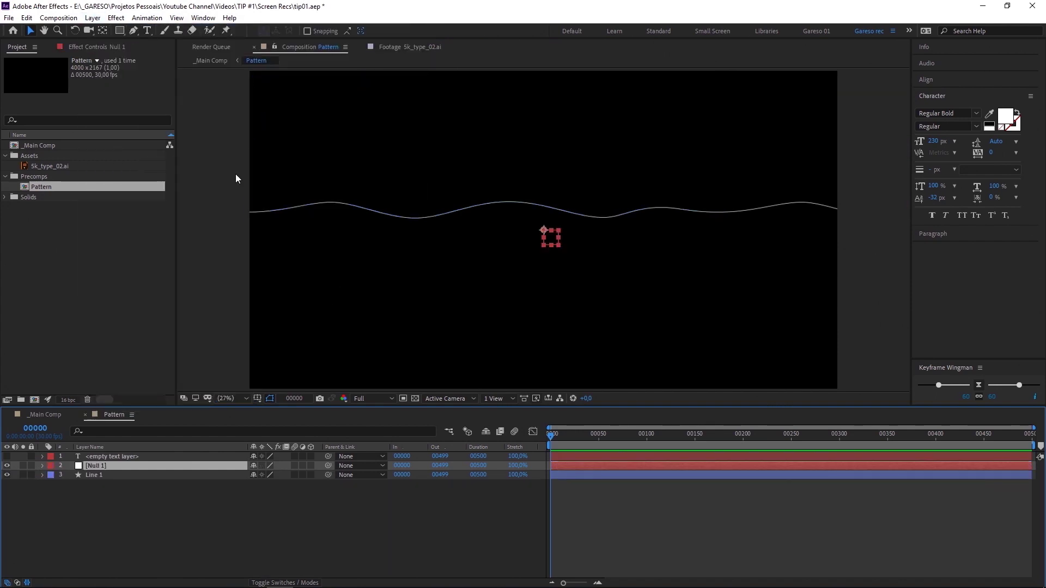
# - Parent Line 1 to the null and rename the null MASTER POSITION
pyautogui.click(171, 475)
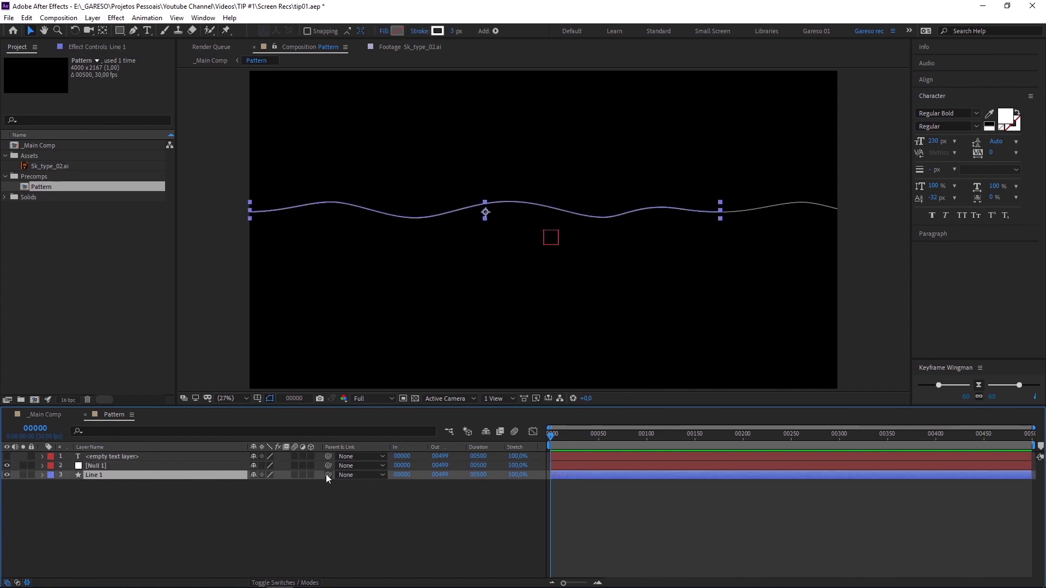
pyautogui.moveTo(328, 474); pyautogui.dragTo(116, 466)
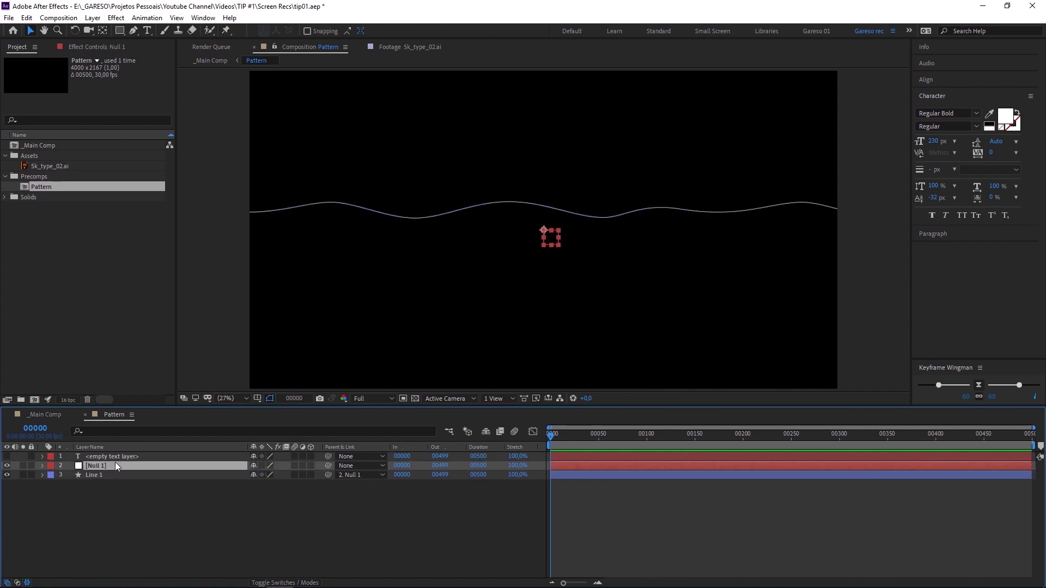
pyautogui.press('Return')
pyautogui.write('MASTER POSITION')
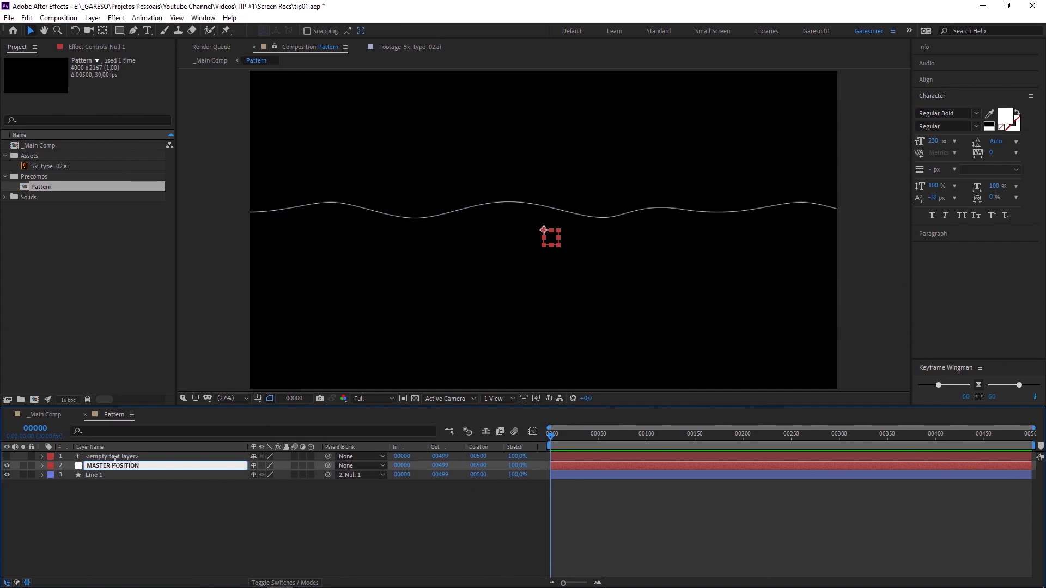
pyautogui.press('Return')
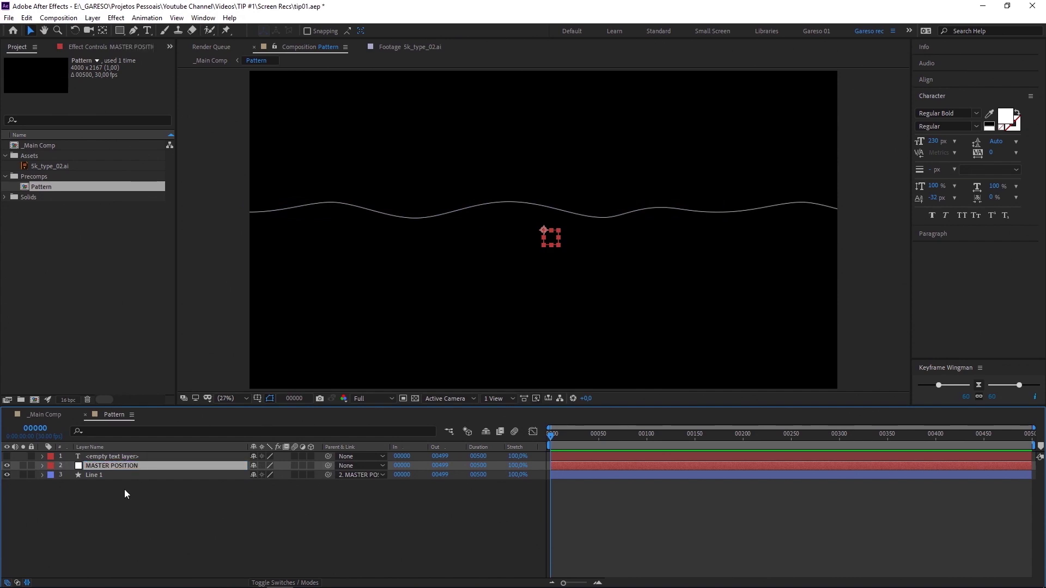
# - Keyframe MASTER POSITION's Position at frame 0 and at X -3200 on frame 172, then preview
pyautogui.press('p')
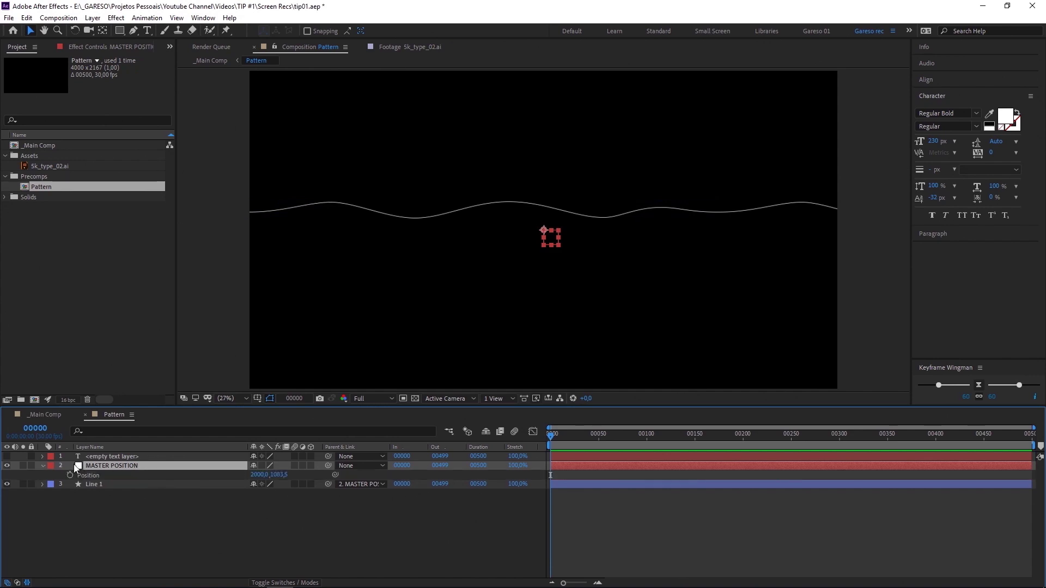
pyautogui.click(70, 475)
pyautogui.moveTo(557, 446); pyautogui.dragTo(715, 433)
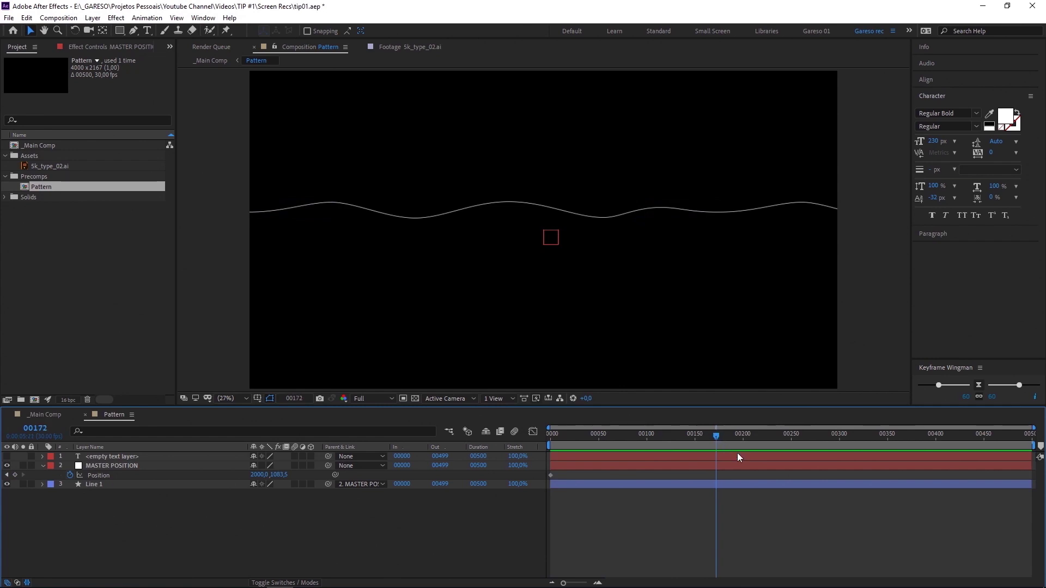
pyautogui.click(259, 474)
pyautogui.write('-3200')
pyautogui.press('Return')
pyautogui.press('space')
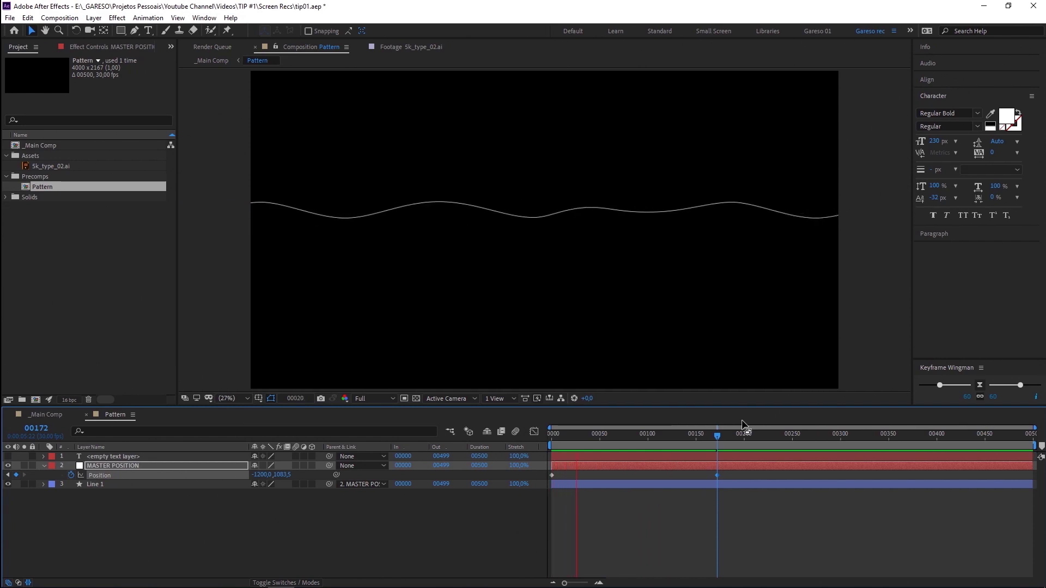
pyautogui.press('space')
# - Move the end Position keyframe to exactly frame 100 and preview the faster slide
pyautogui.moveTo(715, 476); pyautogui.dragTo(653, 475)
pyautogui.press('space')
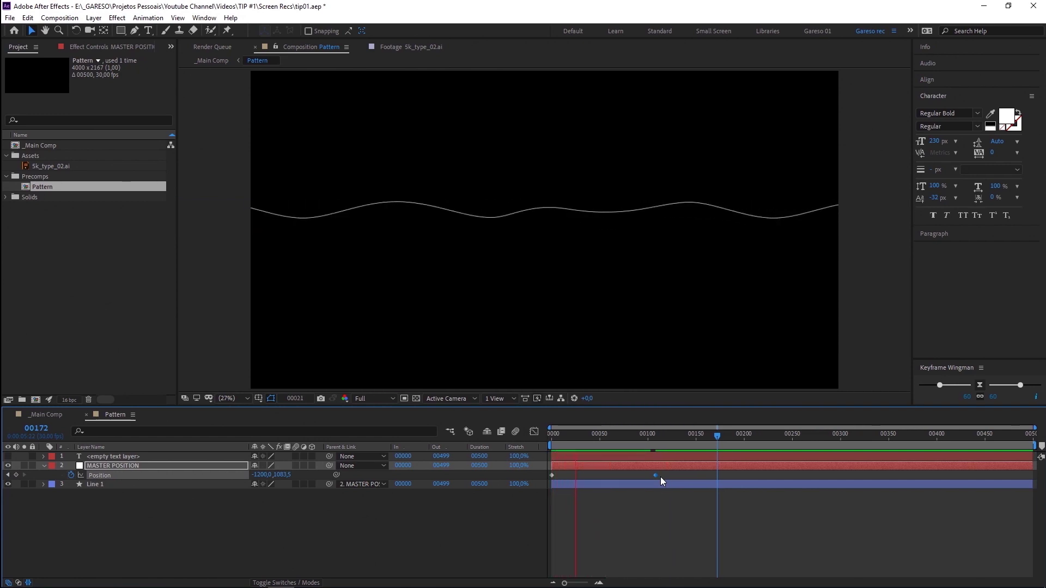
pyautogui.click(649, 434)
pyautogui.moveTo(649, 434); pyautogui.dragTo(648, 437)
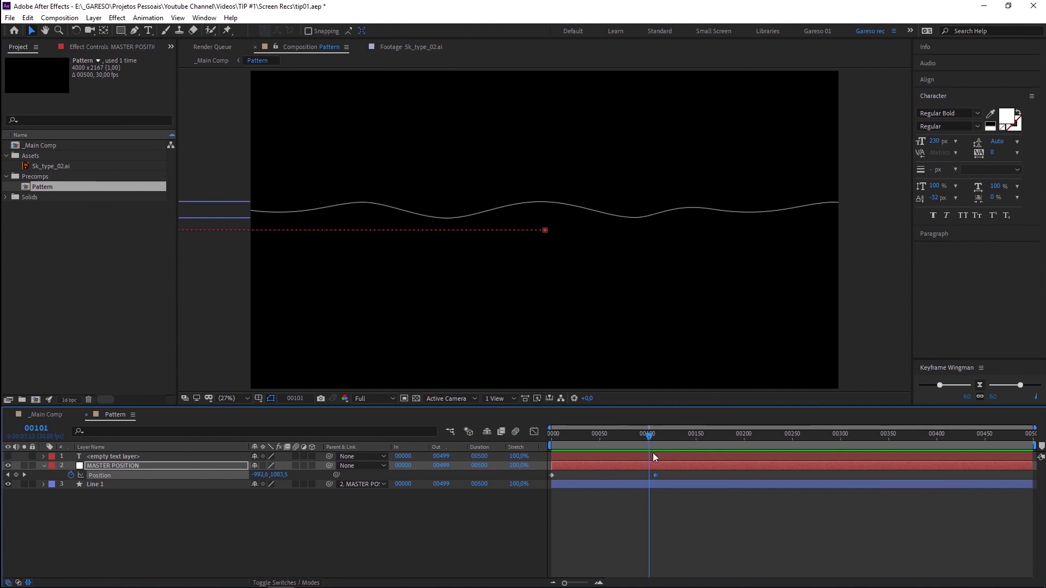
pyautogui.press('pageup')
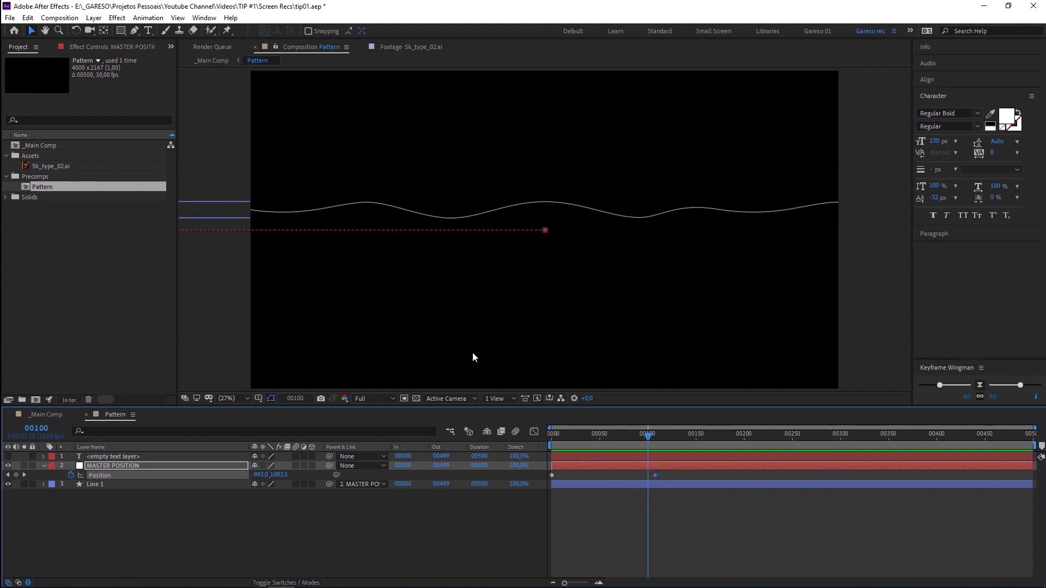
pyautogui.moveTo(655, 475); pyautogui.dragTo(648, 476)
pyautogui.press('space')
pyautogui.press('space')
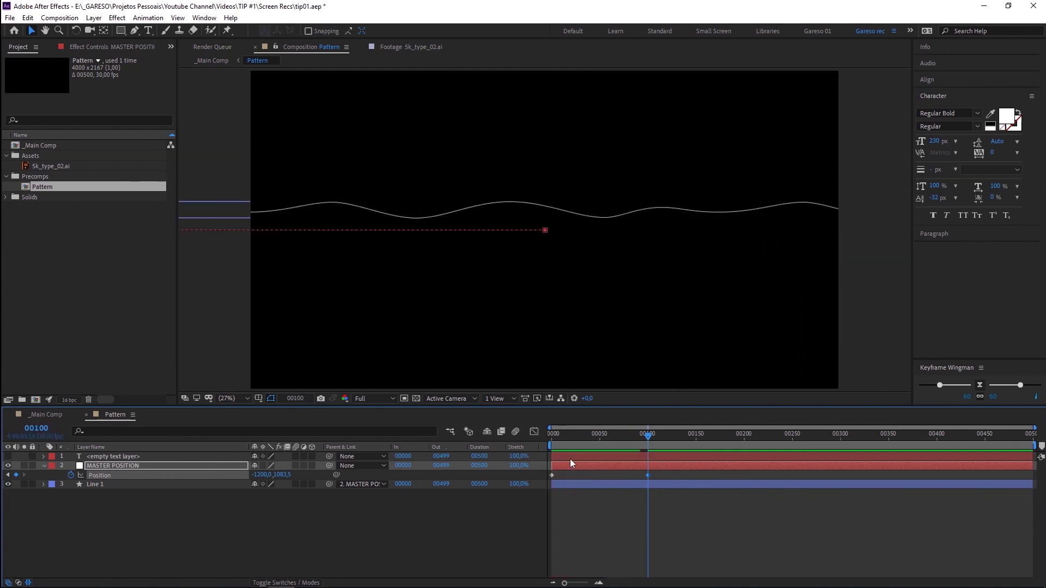
# - End the work area at frame 100 and trim the comp to it
pyautogui.press('n')
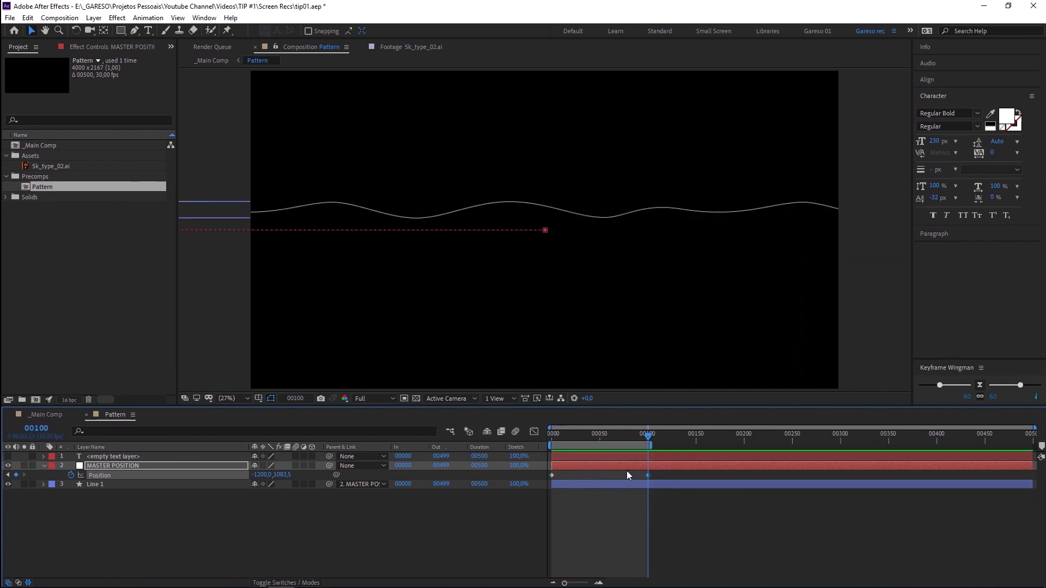
pyautogui.rightClick(636, 446)
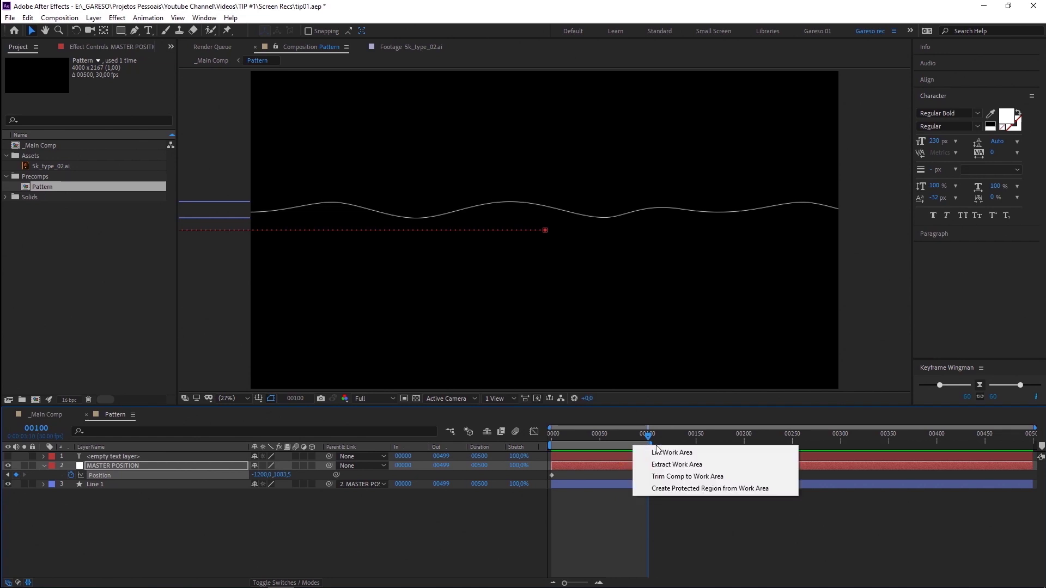
pyautogui.click(663, 477)
# - Nudge the last Position keyframe slightly later and preview the loop from frame 0
pyautogui.click(885, 434)
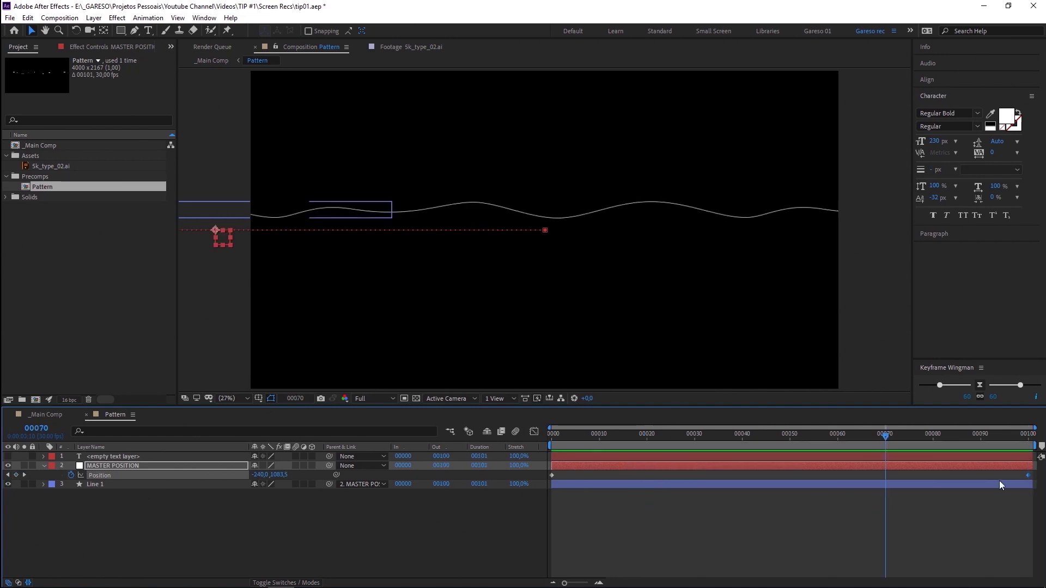
pyautogui.click(1028, 475)
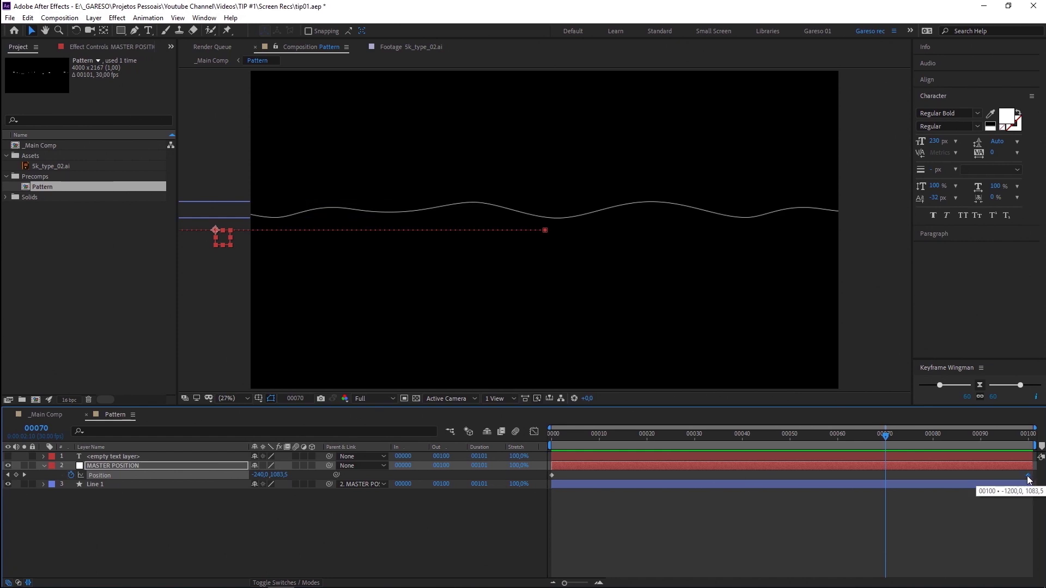
pyautogui.moveTo(1029, 479); pyautogui.dragTo(1033, 482)
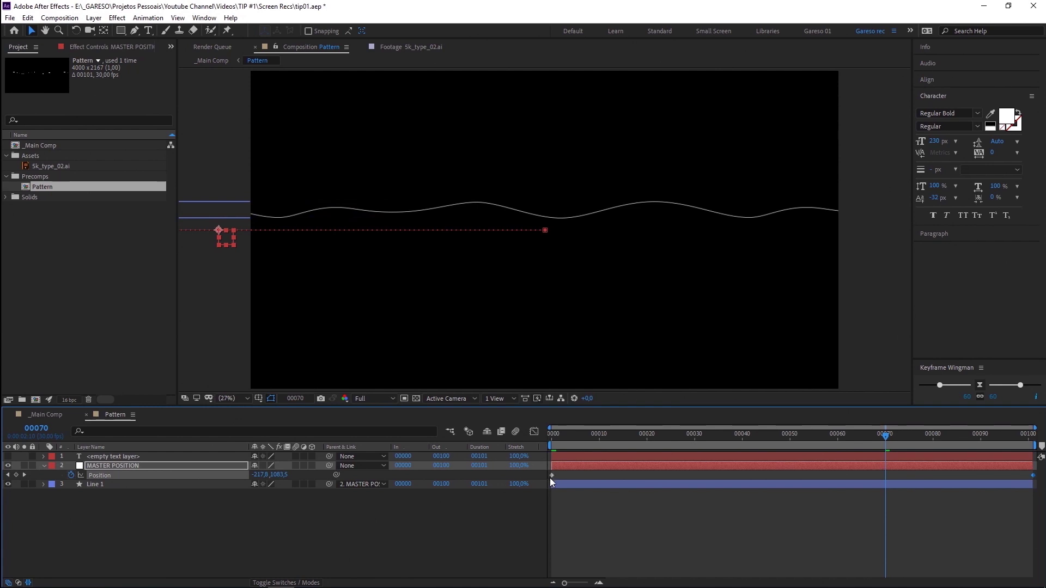
pyautogui.press('space')
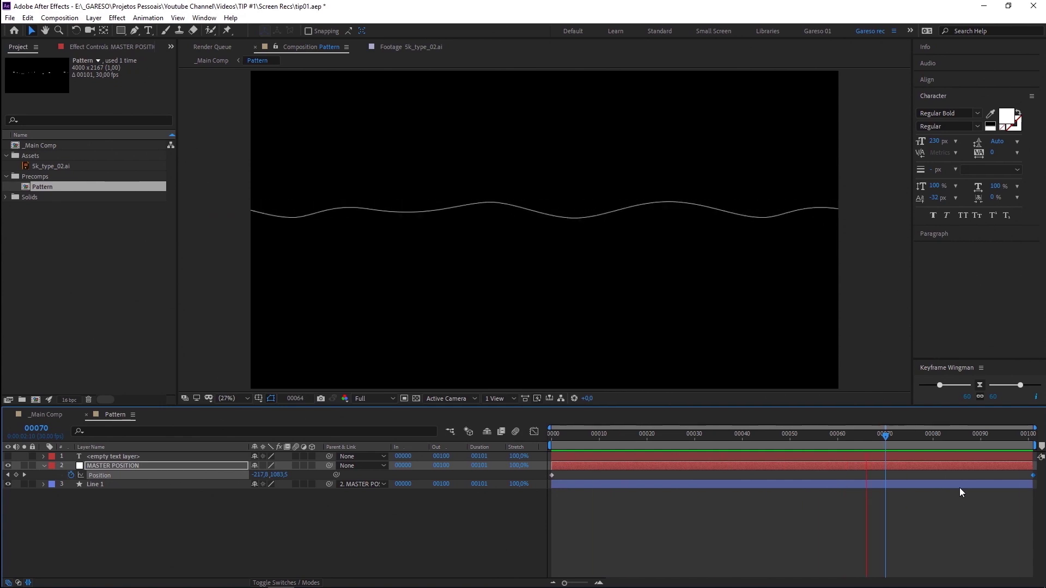
pyautogui.click(960, 488)
pyautogui.press('Home')
pyautogui.press('g')
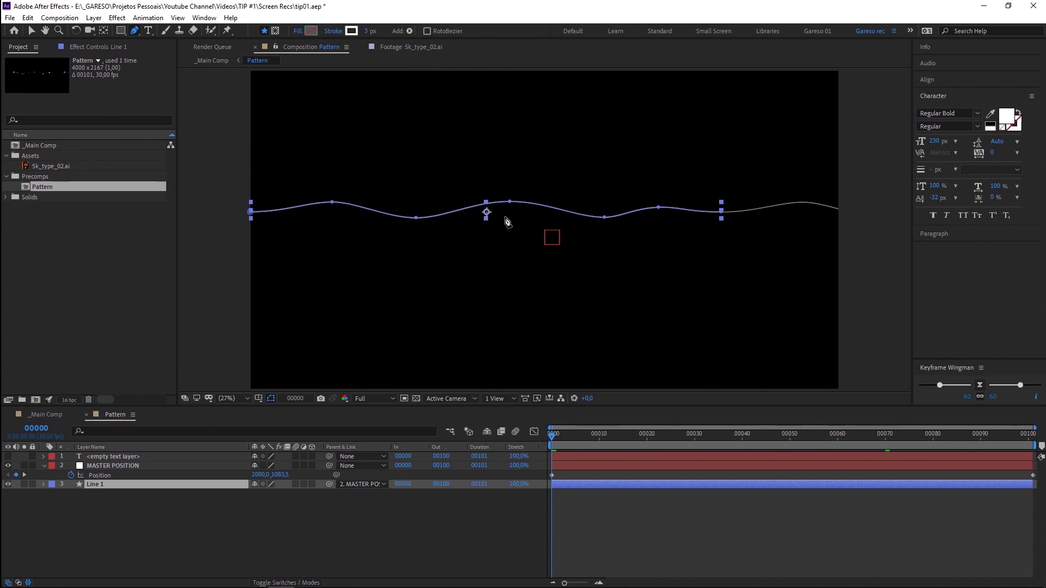
# - Lower the wave's first and right-end vertices slightly
pyautogui.click(250, 212)
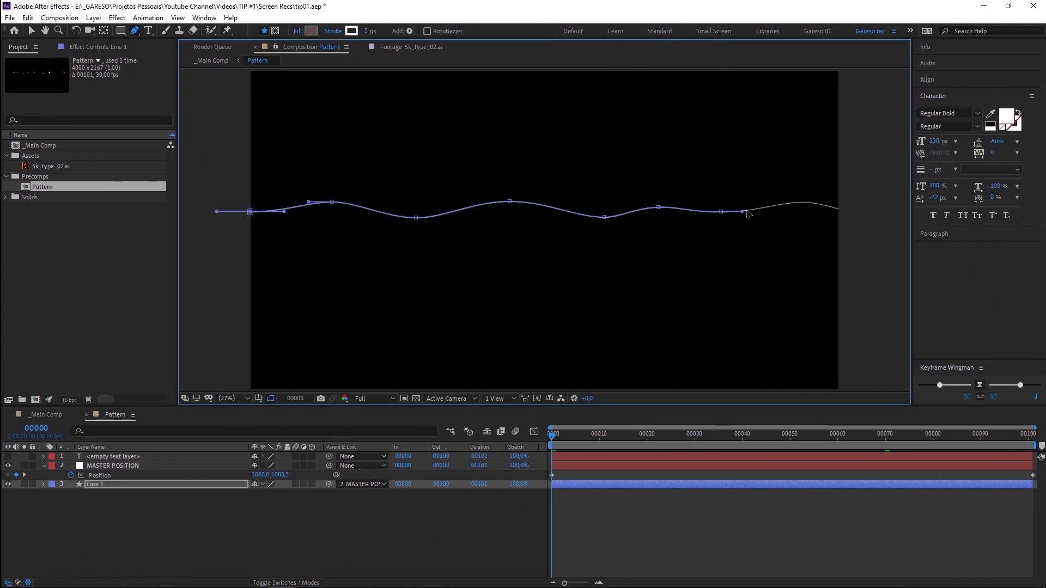
pyautogui.keyDown('ctrl'); pyautogui.click(721, 211); pyautogui.keyUp('ctrl')
pyautogui.press('v')
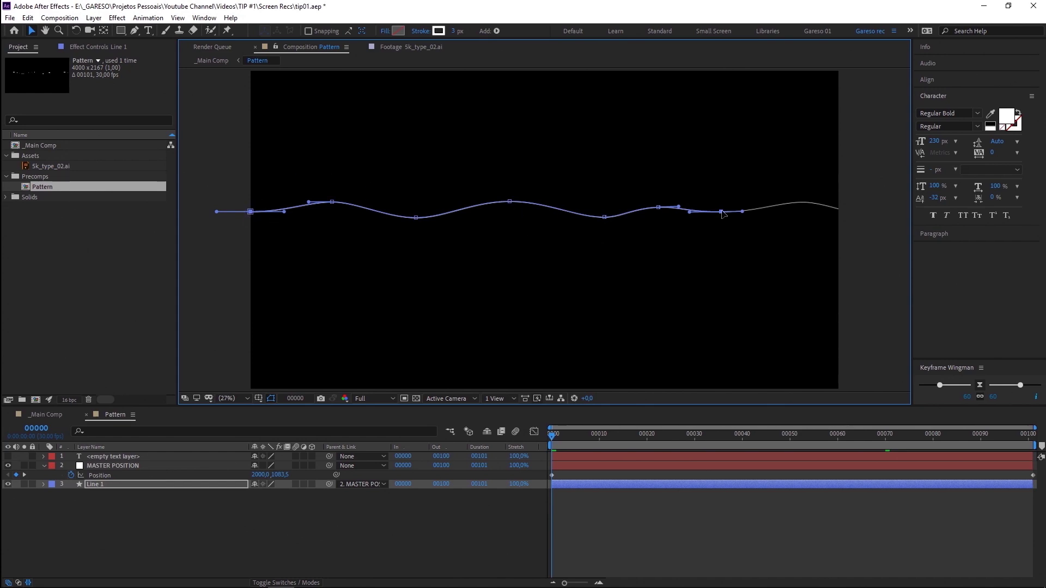
pyautogui.moveTo(721, 211)
pyautogui.mouseDown()
pyautogui.moveTo(708, 224)
pyautogui.moveTo(717, 199)
pyautogui.moveTo(723, 216)
pyautogui.mouseUp()
# - Rename the wave path to Line 1 and duplicate it as Line 2
pyautogui.click(44, 483)
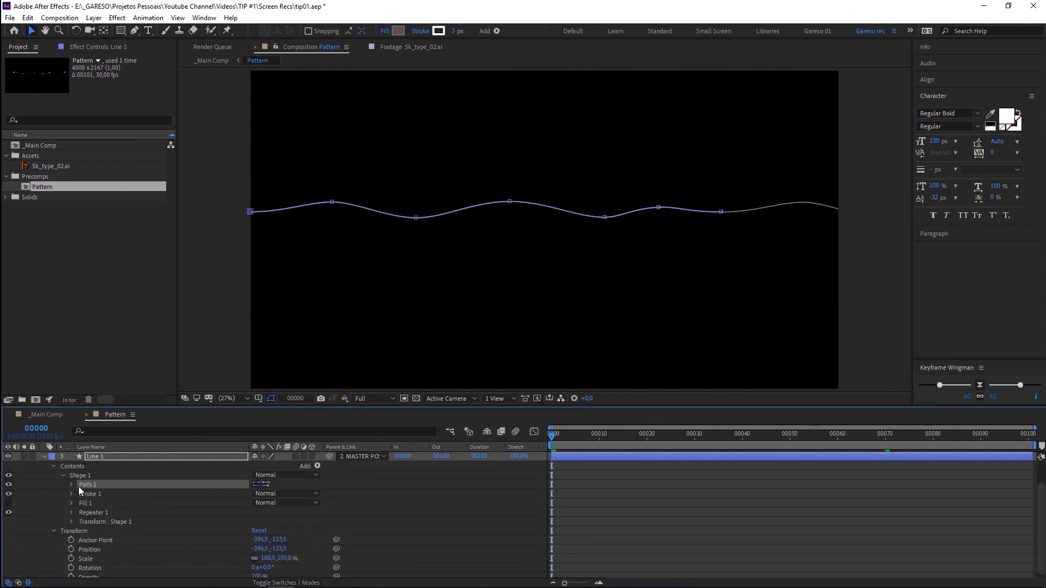
pyautogui.press('Return')
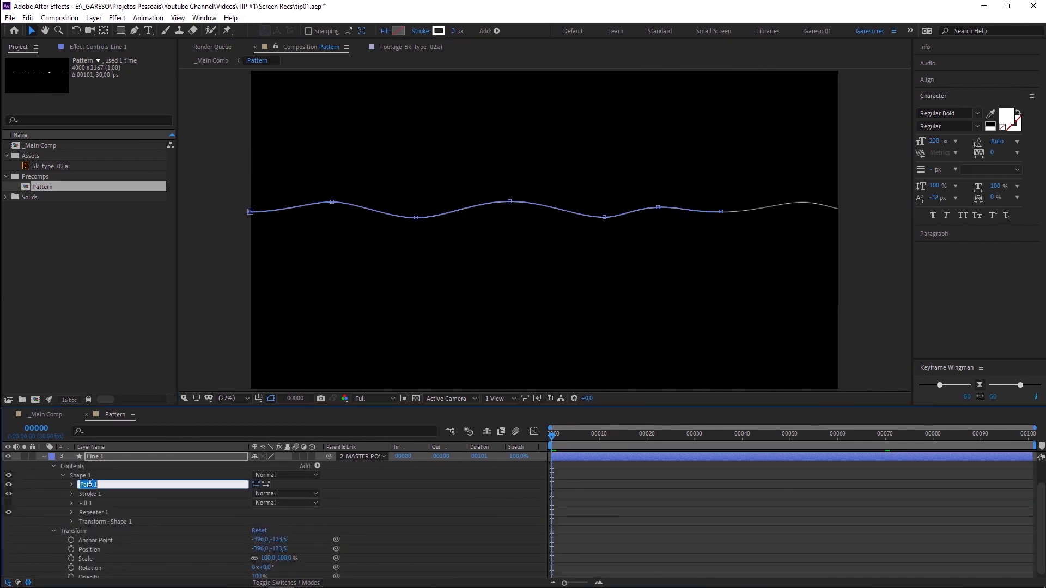
pyautogui.write('Line')
pyautogui.press('Return')
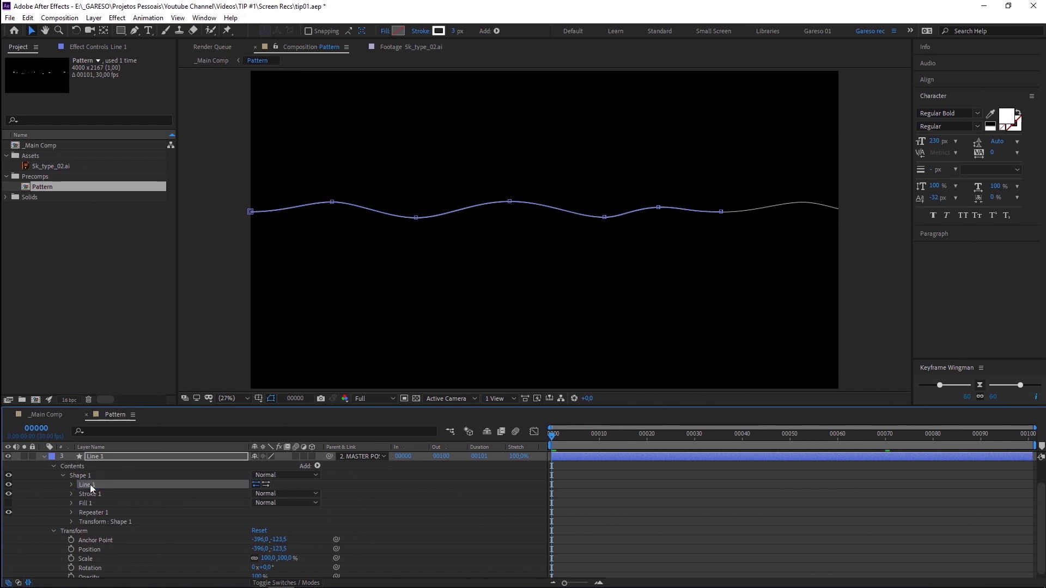
pyautogui.hotkey('ctrl', 'd')
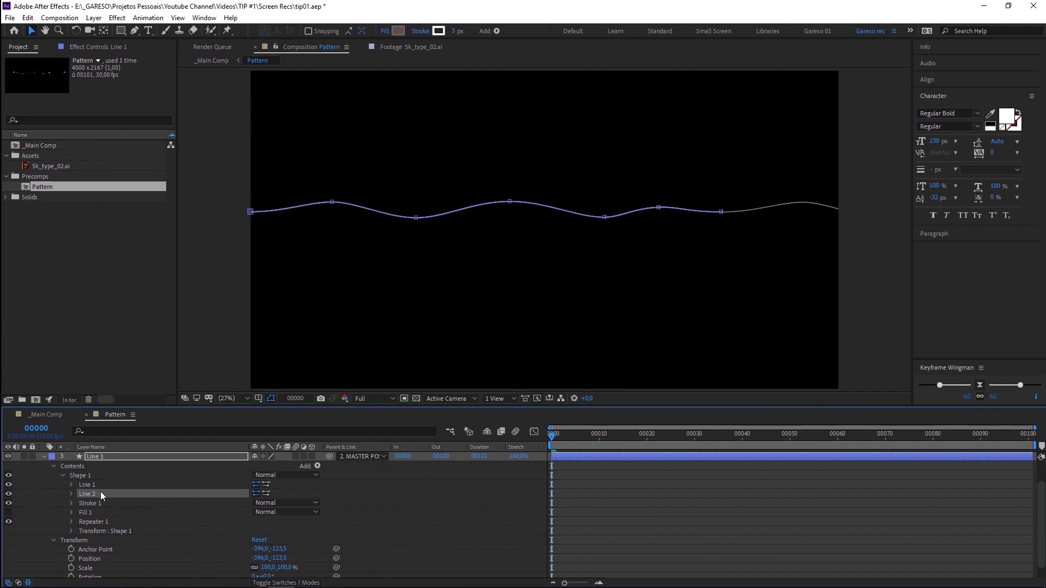
# - Shift the Line 2 path down below Line 1
pyautogui.click(72, 494)
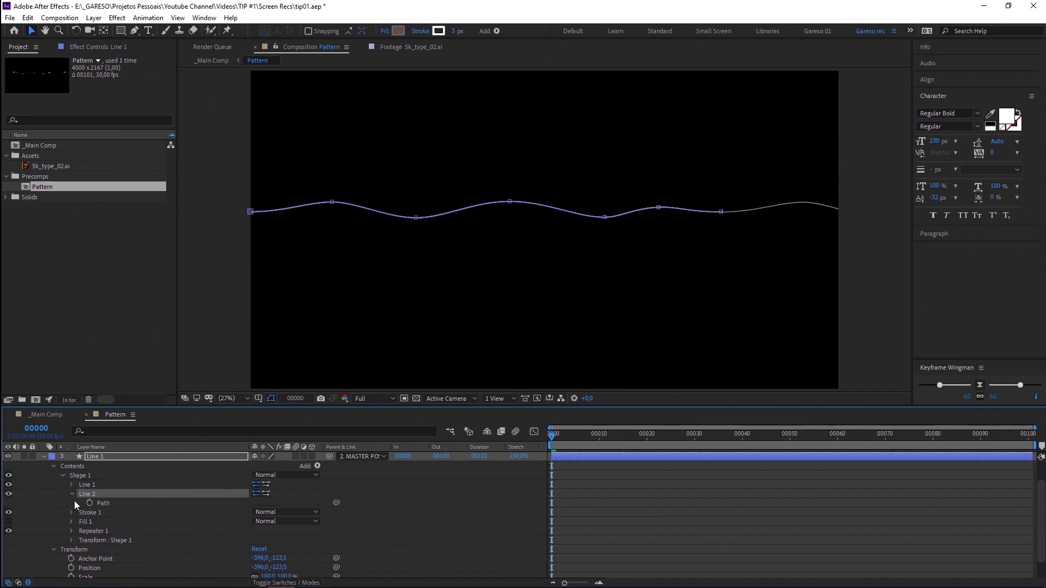
pyautogui.click(105, 502)
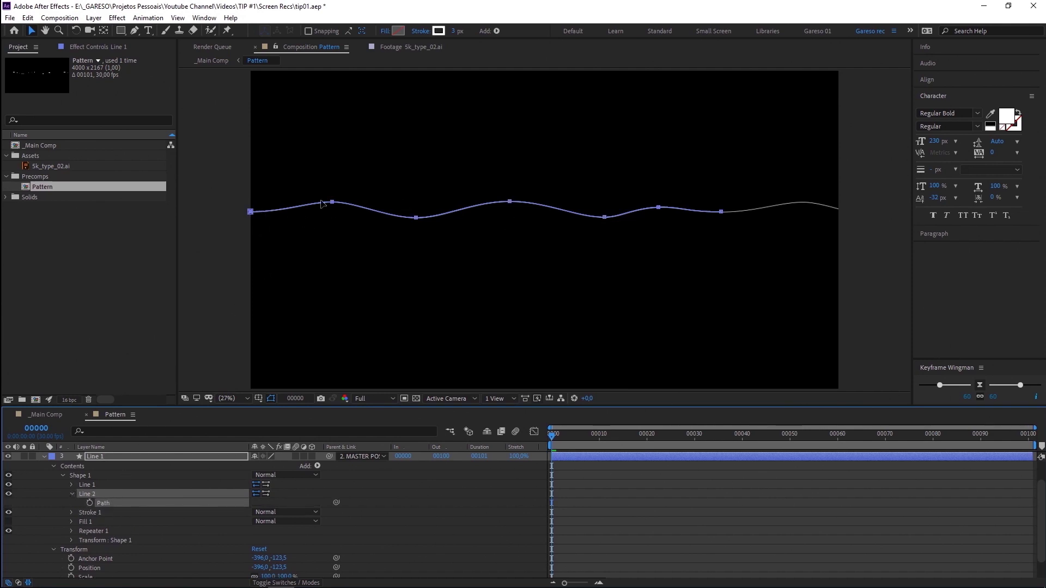
pyautogui.click(250, 211)
pyautogui.moveTo(250, 211); pyautogui.dragTo(251, 220)
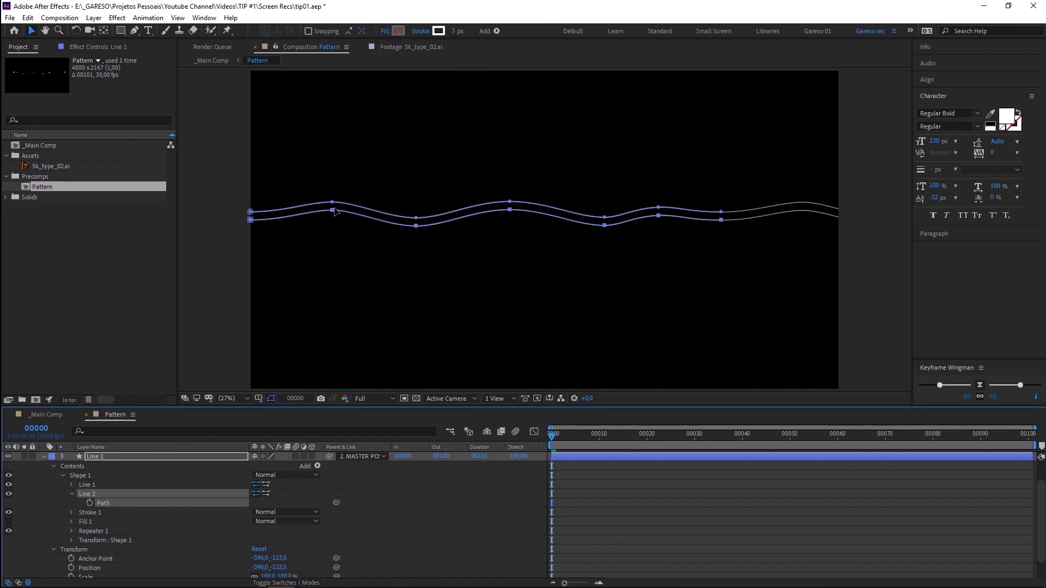
# - Reshape the vertices of both waves so Line 1 and Line 2 interweave and cross
pyautogui.click(335, 230)
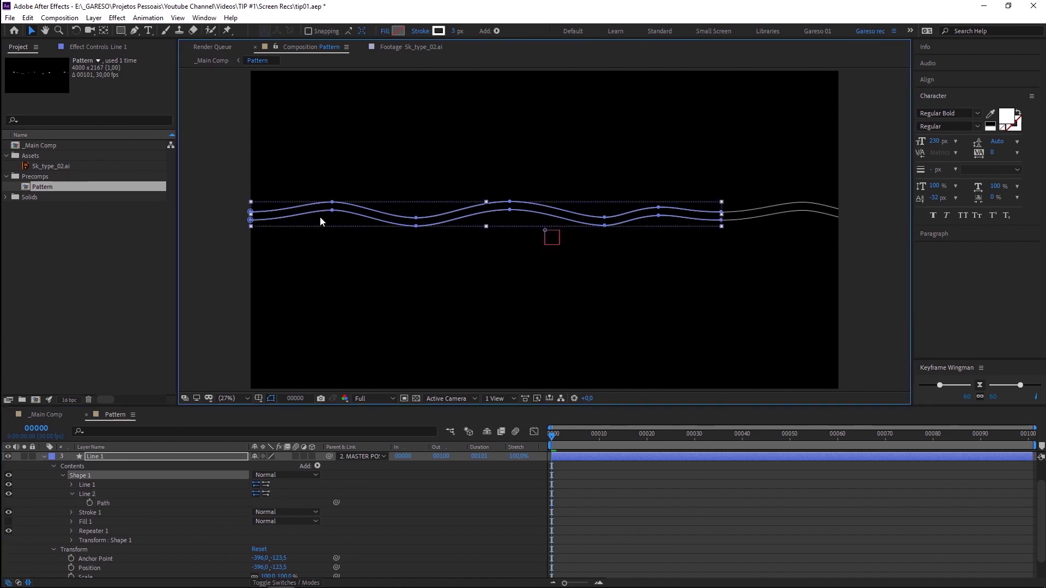
pyautogui.moveTo(333, 211); pyautogui.dragTo(334, 235)
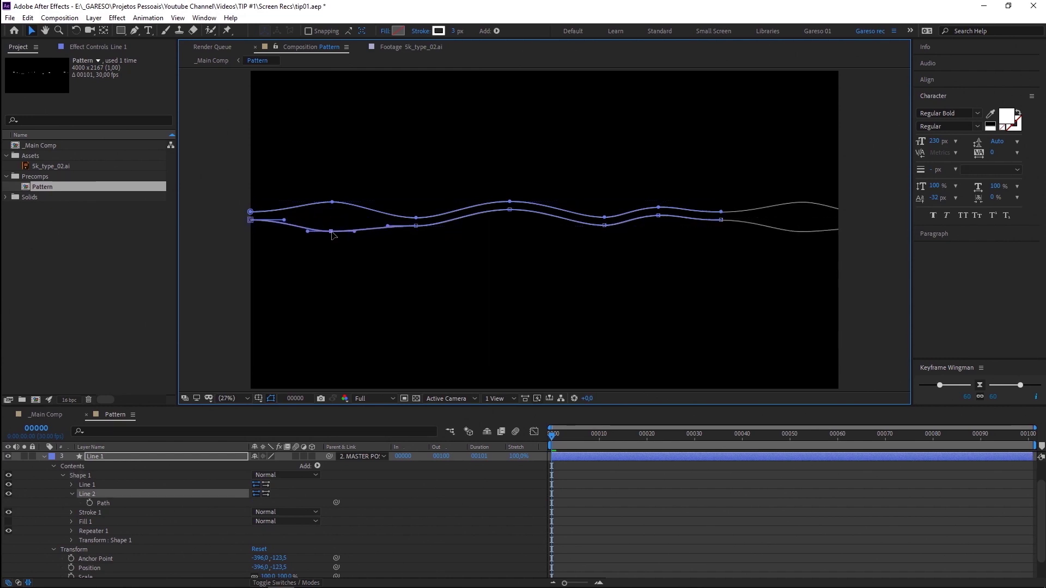
pyautogui.click(417, 225)
pyautogui.moveTo(510, 212)
pyautogui.mouseDown()
pyautogui.moveTo(514, 227)
pyautogui.moveTo(512, 207)
pyautogui.mouseUp()
pyautogui.moveTo(661, 218); pyautogui.dragTo(660, 229)
pyautogui.moveTo(584, 225); pyautogui.dragTo(509, 226)
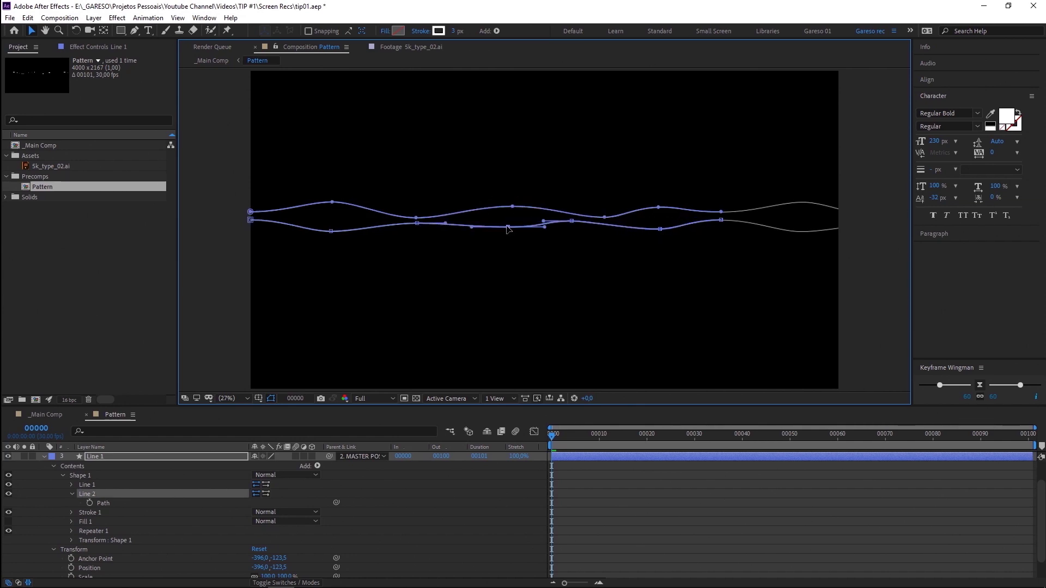
pyautogui.click(661, 209)
pyautogui.moveTo(512, 207); pyautogui.dragTo(512, 209)
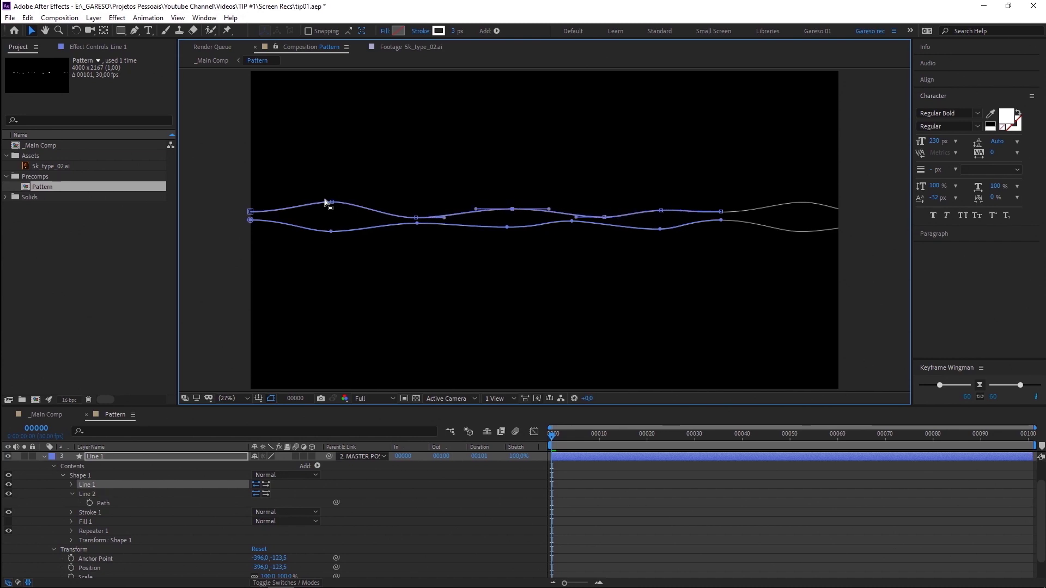
pyautogui.moveTo(329, 203); pyautogui.dragTo(329, 199)
pyautogui.moveTo(506, 229); pyautogui.dragTo(508, 212)
pyautogui.click(508, 211)
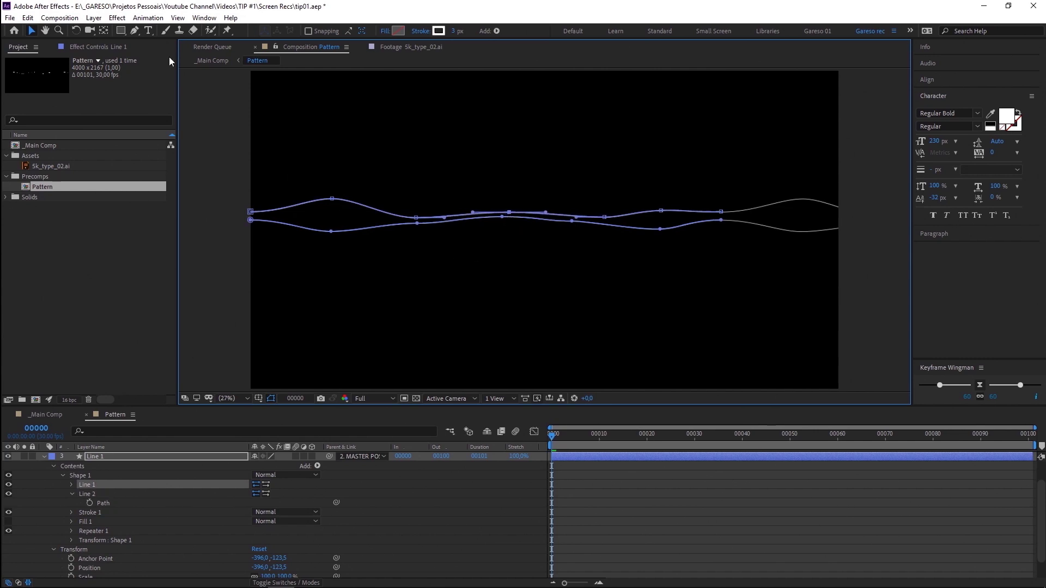
# - Draw left and right oval paths between the waves, then lower Line 2's middle vertex
pyautogui.click(134, 31)
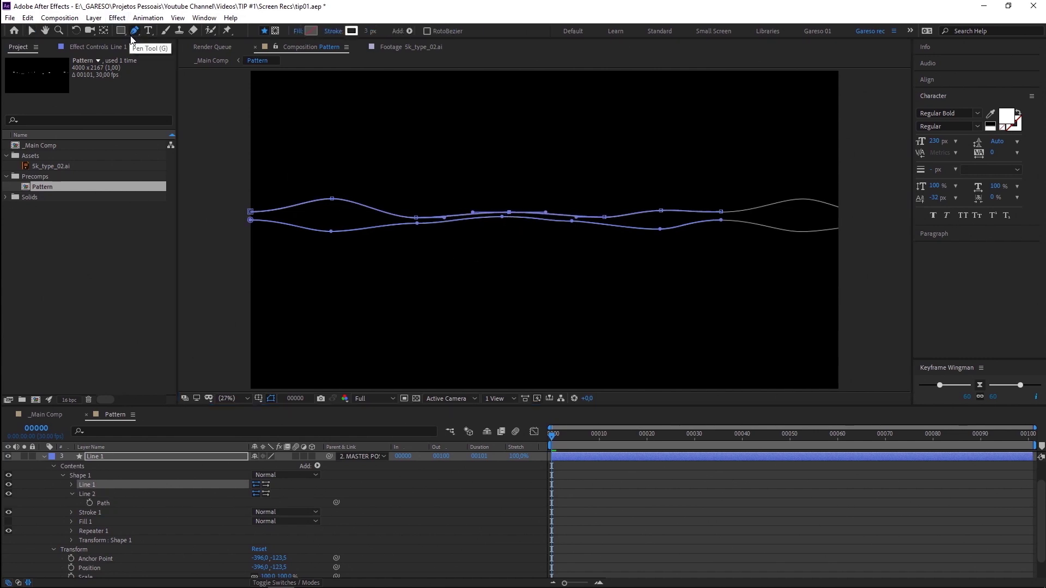
pyautogui.click(292, 213)
pyautogui.moveTo(332, 203); pyautogui.dragTo(292, 216)
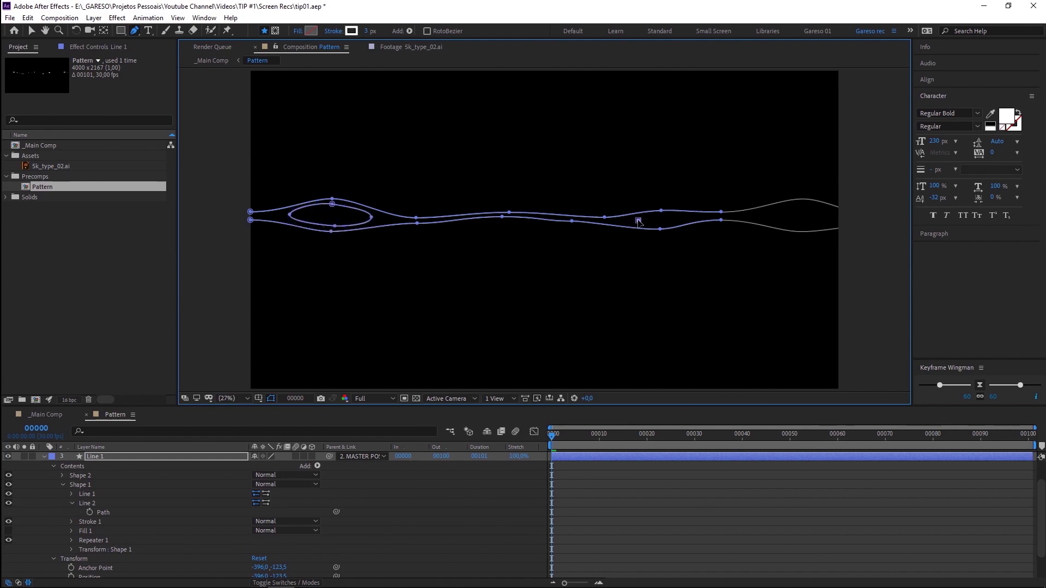
pyautogui.moveTo(638, 220)
pyautogui.mouseDown()
pyautogui.moveTo(690, 221)
pyautogui.moveTo(632, 222)
pyautogui.mouseUp()
pyautogui.click(658, 234)
pyautogui.moveTo(502, 216)
pyautogui.mouseDown()
pyautogui.moveTo(509, 208)
pyautogui.moveTo(504, 218)
pyautogui.mouseUp()
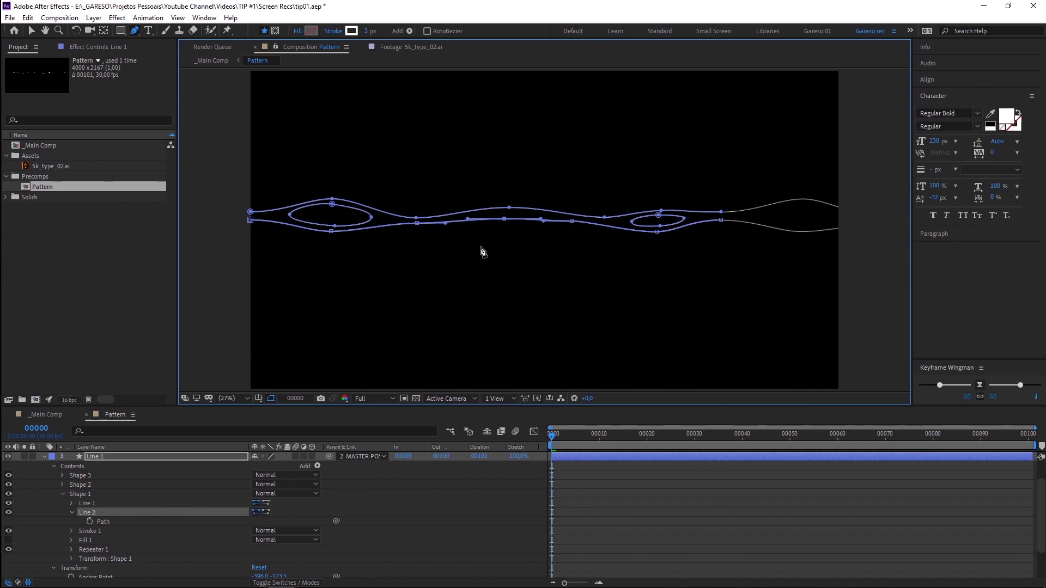
# - Rename the shape groups to Lines, Blob 1 and Blob 2
pyautogui.click(80, 493)
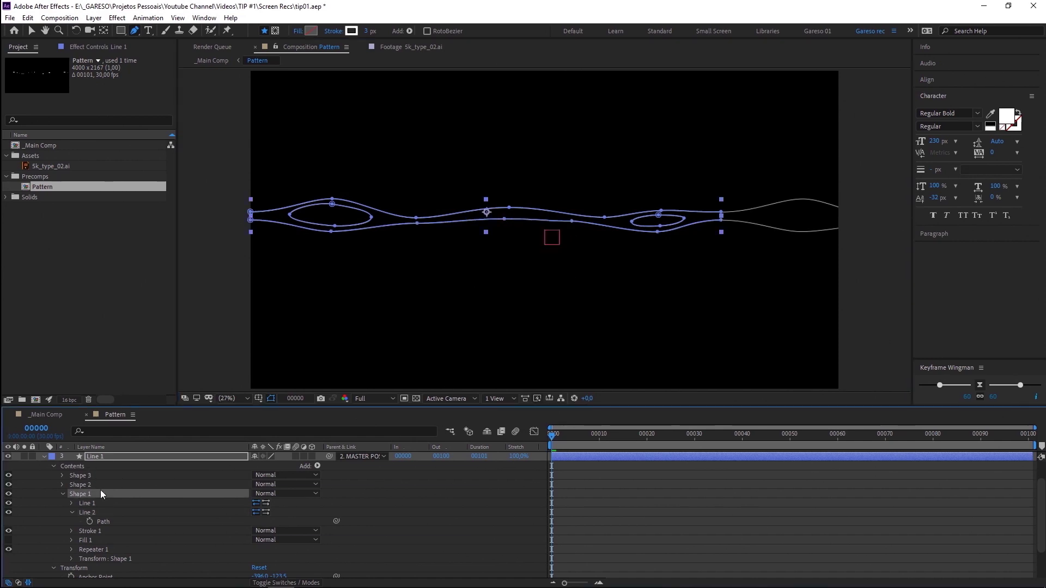
pyautogui.press('Return')
pyautogui.press('BackSpace')
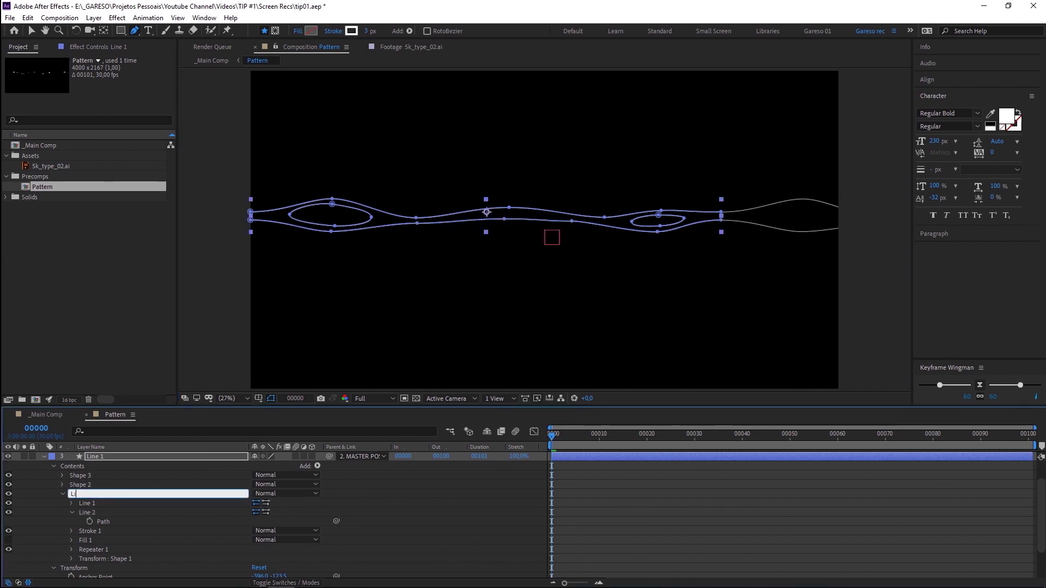
pyautogui.press('Return')
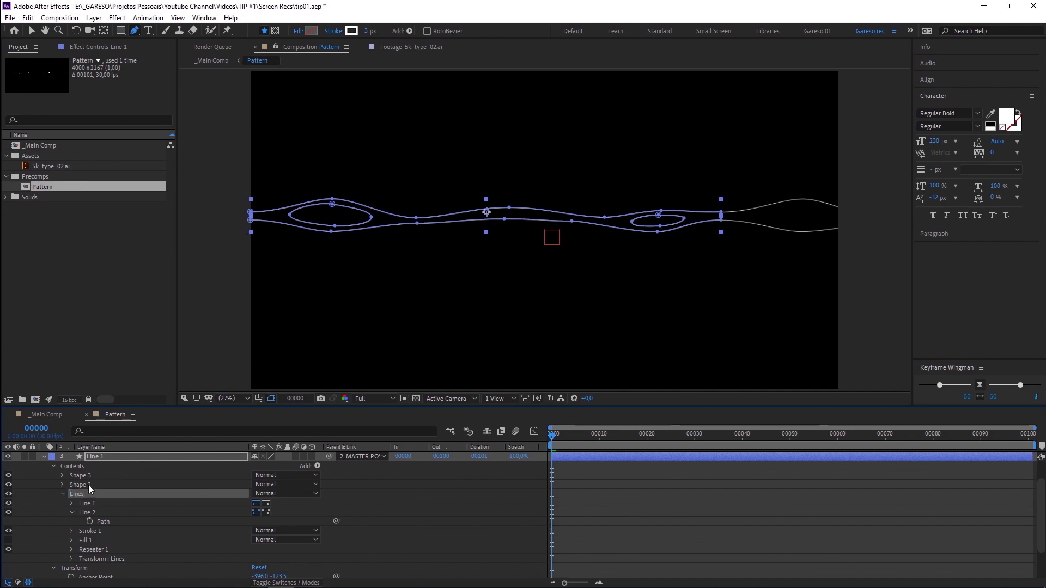
pyautogui.click(90, 485)
pyautogui.press('Return')
pyautogui.write('Blob')
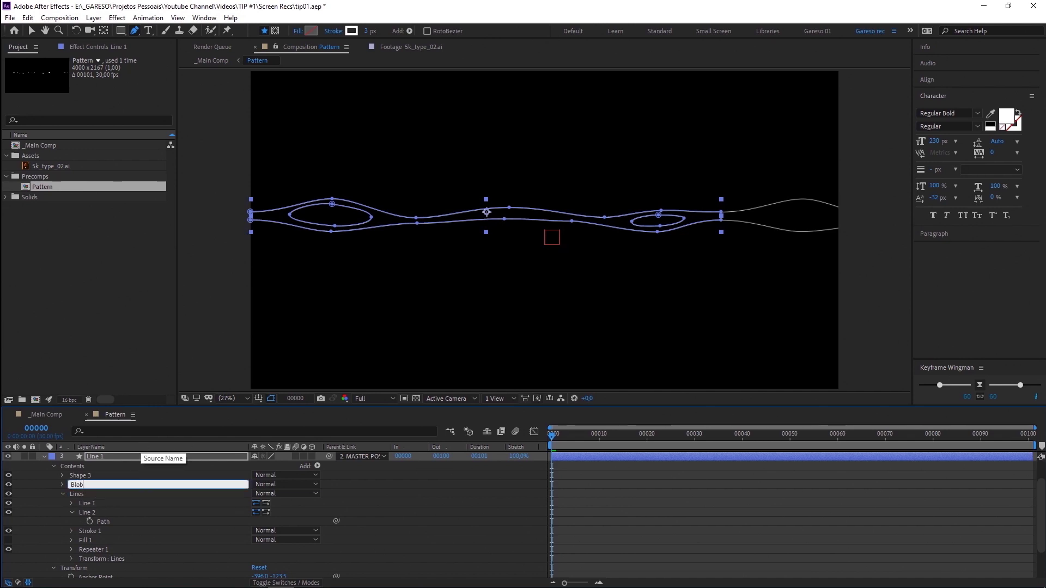
pyautogui.write(' 1')
pyautogui.press('Return')
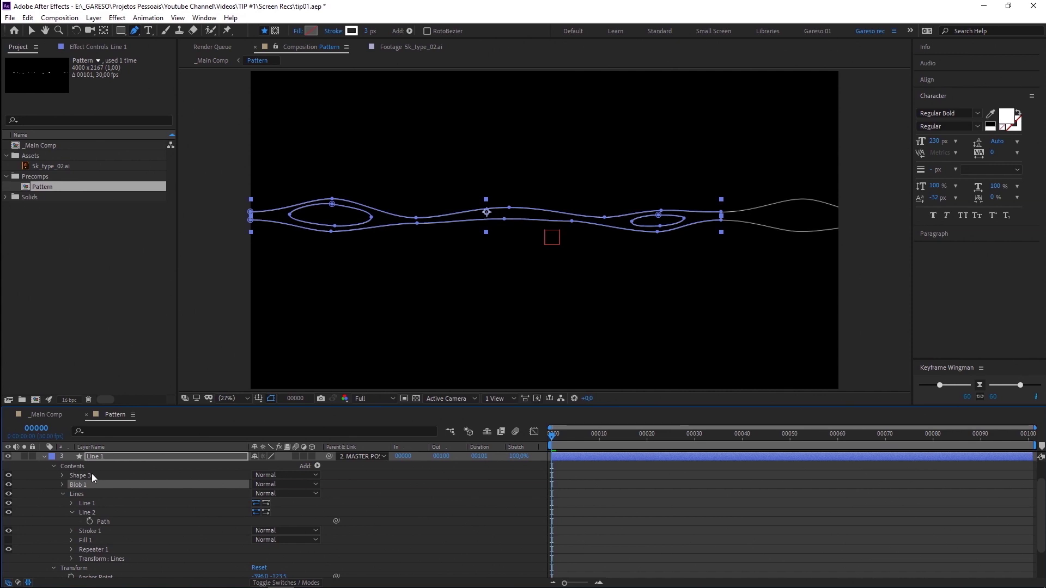
pyautogui.click(90, 475)
pyautogui.press('Return')
pyautogui.write('Bl')
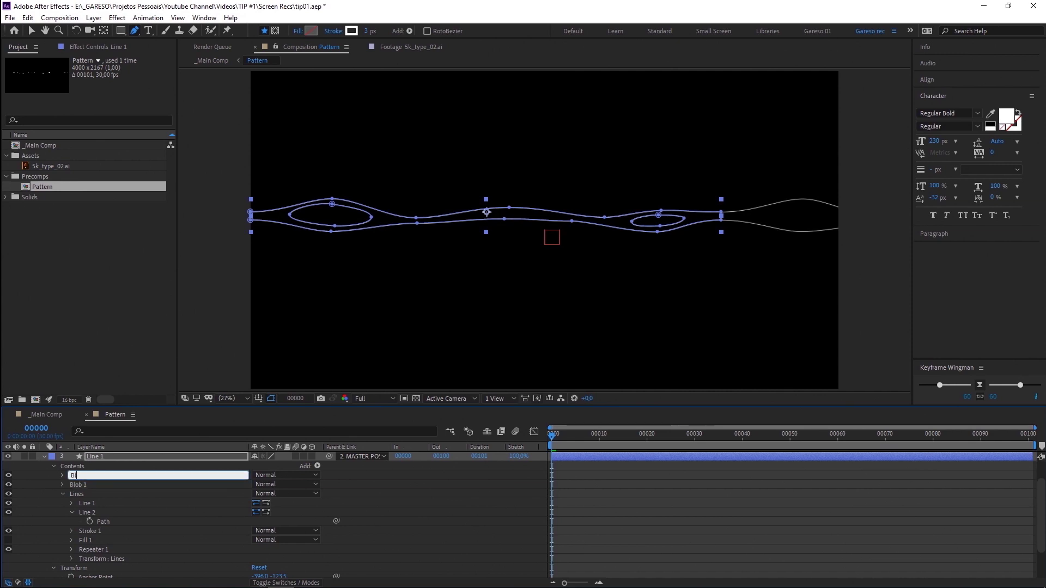
pyautogui.write('ob 2')
pyautogui.press('Return')
# - Move Repeater 1 out of the Lines group to the layer's Contents level
pyautogui.click(63, 493)
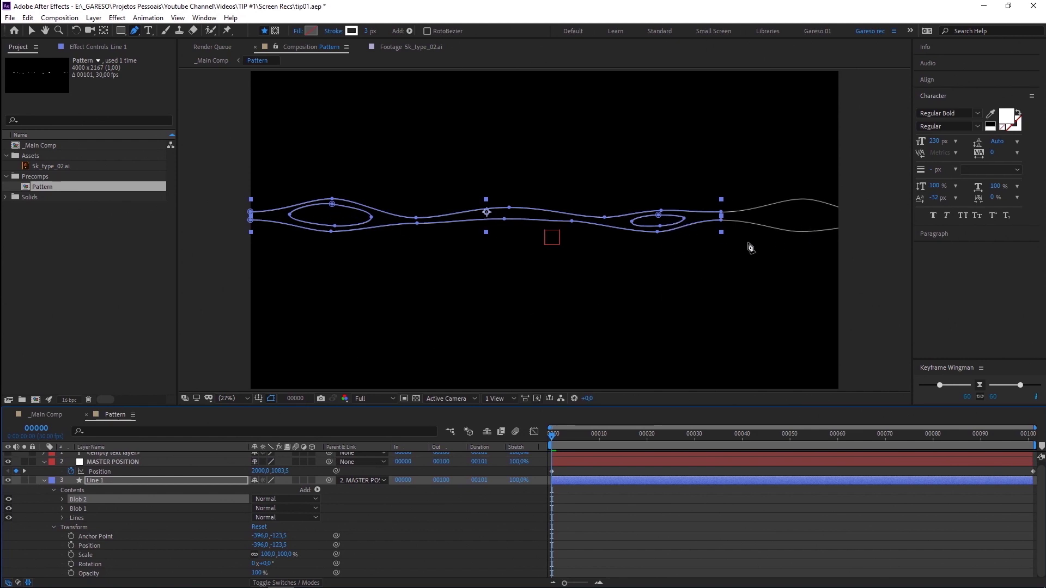
pyautogui.click(62, 517)
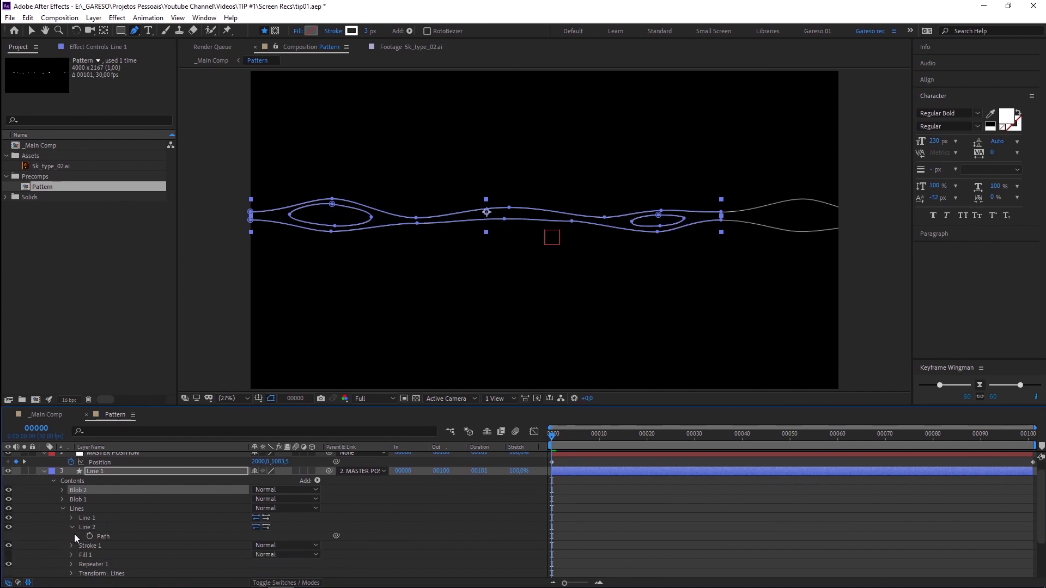
pyautogui.click(72, 528)
pyautogui.moveTo(84, 554); pyautogui.dragTo(44, 522)
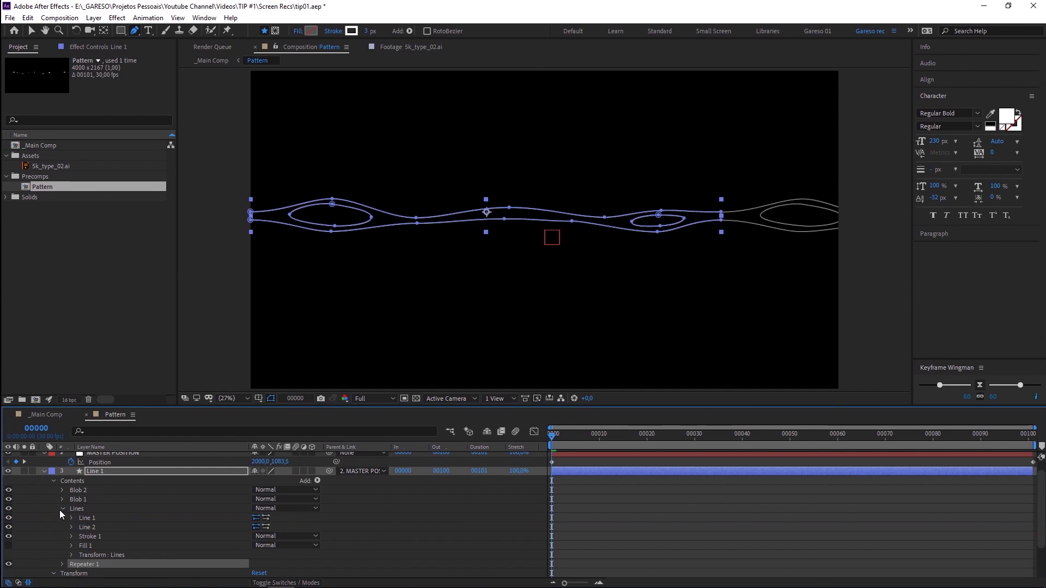
pyautogui.click(62, 508)
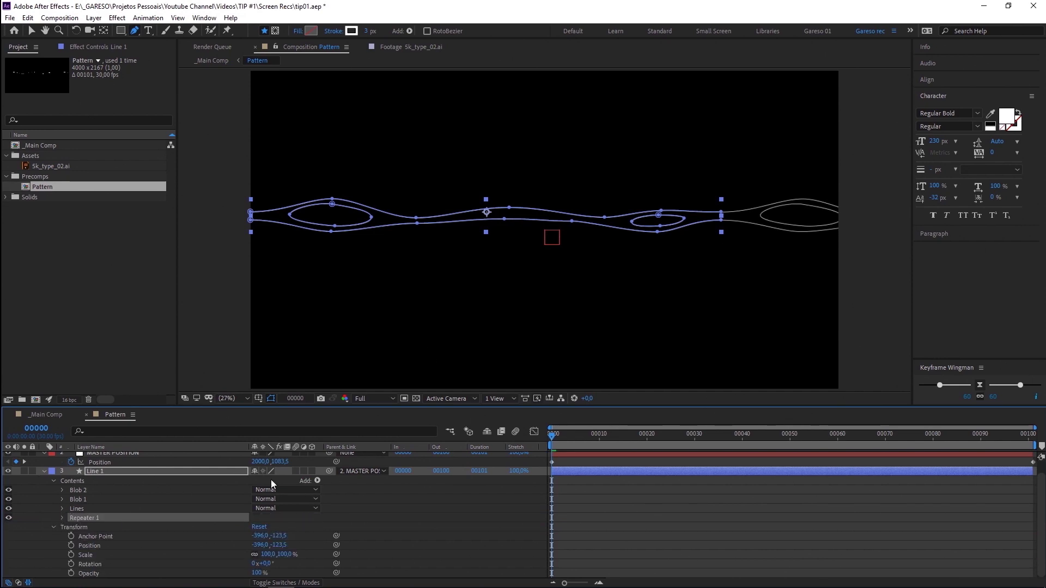
# - Replace Lines' Stroke 1 and Fill 1 with a Gradient Stroke and place 5k_type_02.ai in Pattern
pyautogui.click(75, 510)
pyautogui.click(62, 508)
pyautogui.click(318, 481)
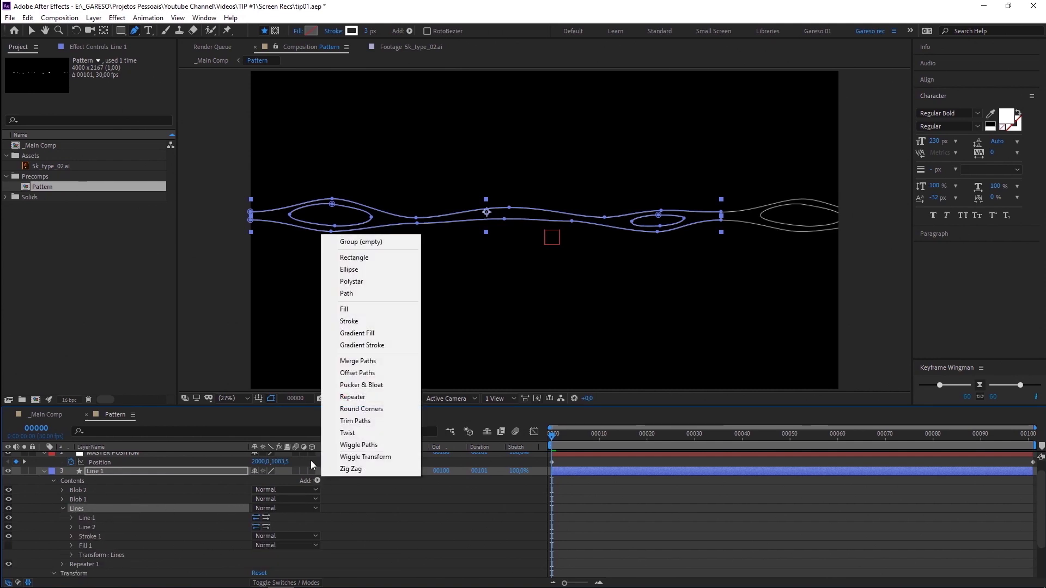
pyautogui.click(353, 347)
pyautogui.click(91, 544)
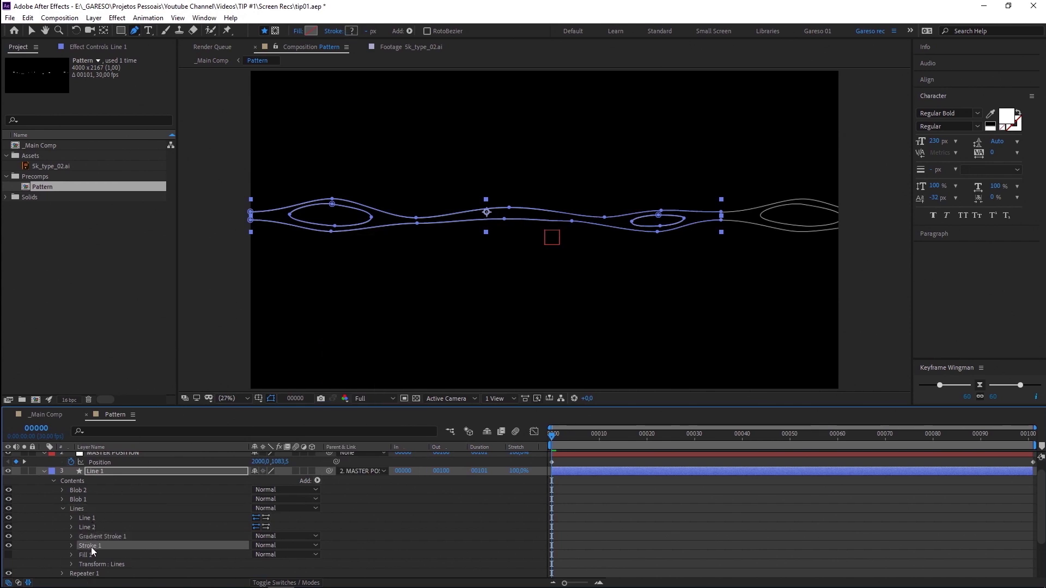
pyautogui.keyDown('shift'); pyautogui.click(88, 554); pyautogui.keyUp('shift')
pyautogui.press('Delete')
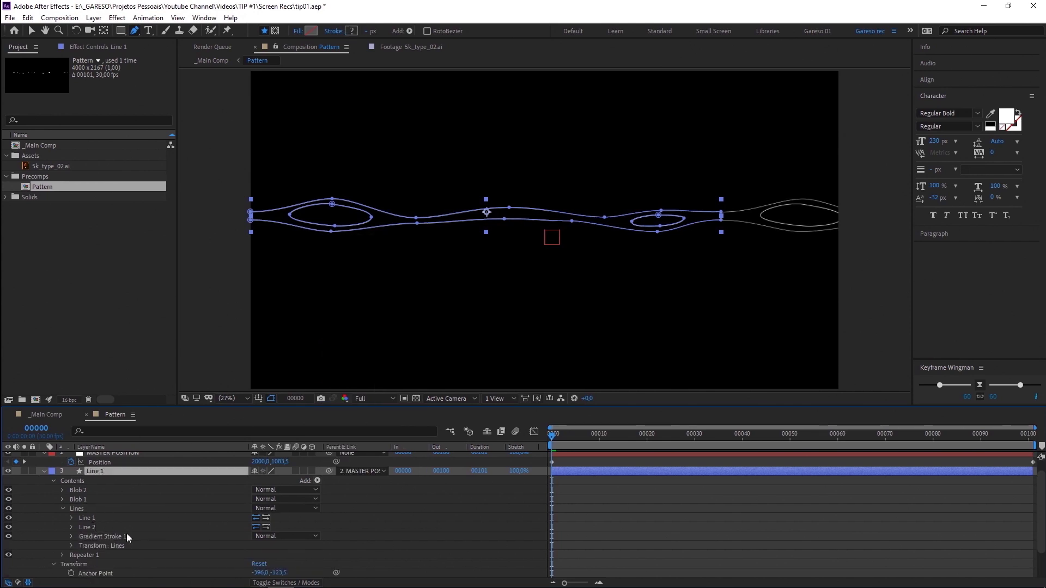
pyautogui.click(100, 537)
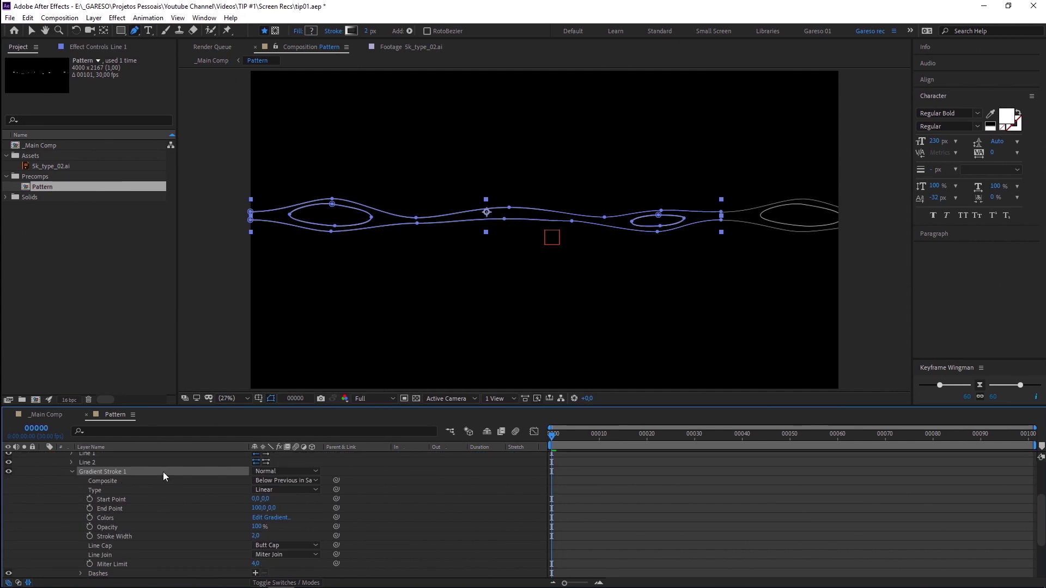
pyautogui.moveTo(57, 164)
pyautogui.mouseDown()
pyautogui.moveTo(341, 136)
pyautogui.moveTo(385, 149)
pyautogui.moveTo(362, 181)
pyautogui.moveTo(358, 309)
pyautogui.moveTo(340, 340)
pyautogui.moveTo(344, 365)
pyautogui.moveTo(341, 355)
pyautogui.mouseUp()
# - Sample the reference triangle's coral pink into the gradient's end colour stop
pyautogui.press('v')
pyautogui.scroll(-3, 1028, 508)
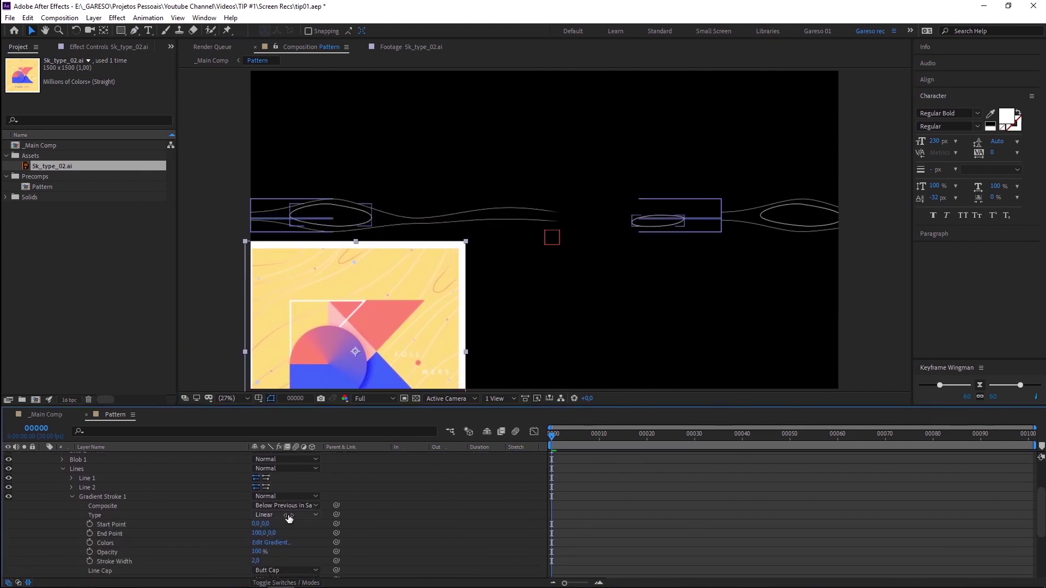
pyautogui.click(281, 544)
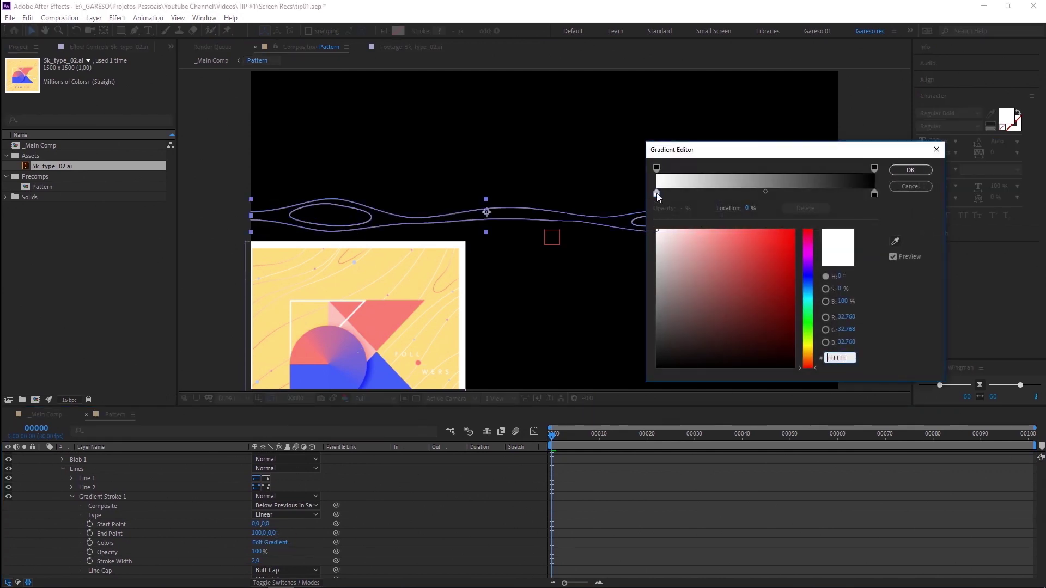
pyautogui.click(658, 193)
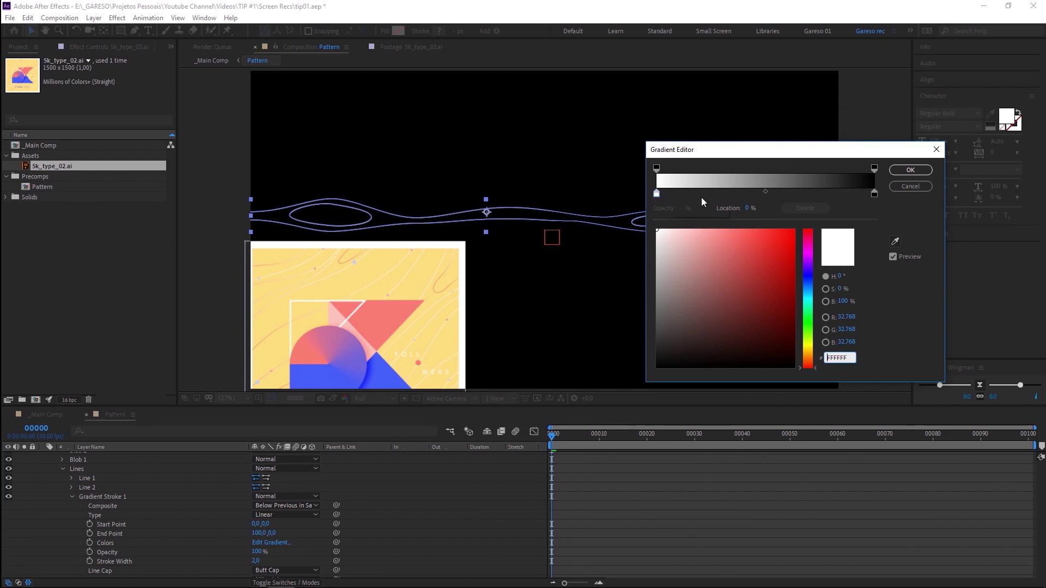
pyautogui.click(657, 196)
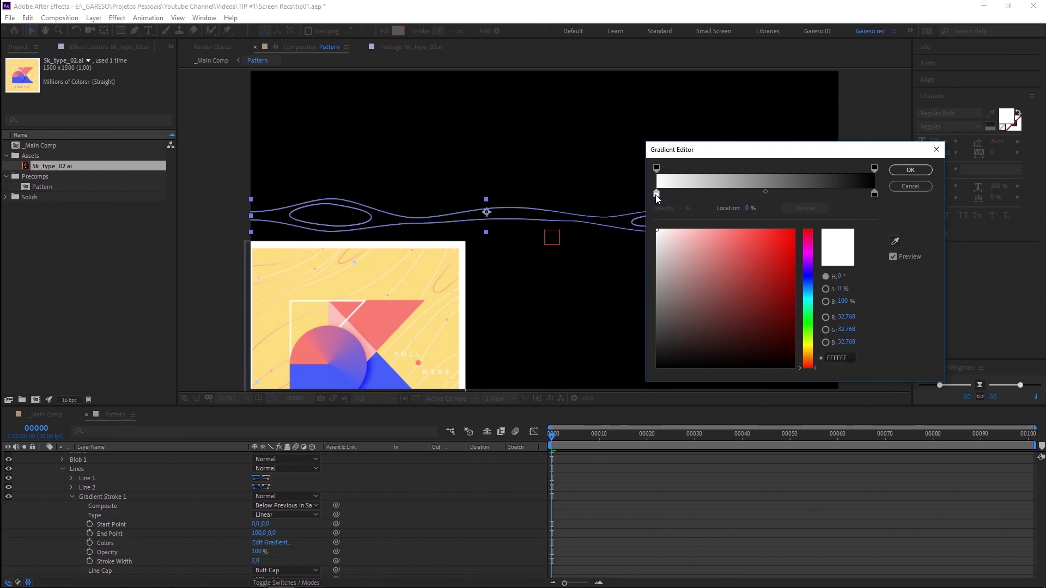
pyautogui.click(895, 241)
pyautogui.click(381, 316)
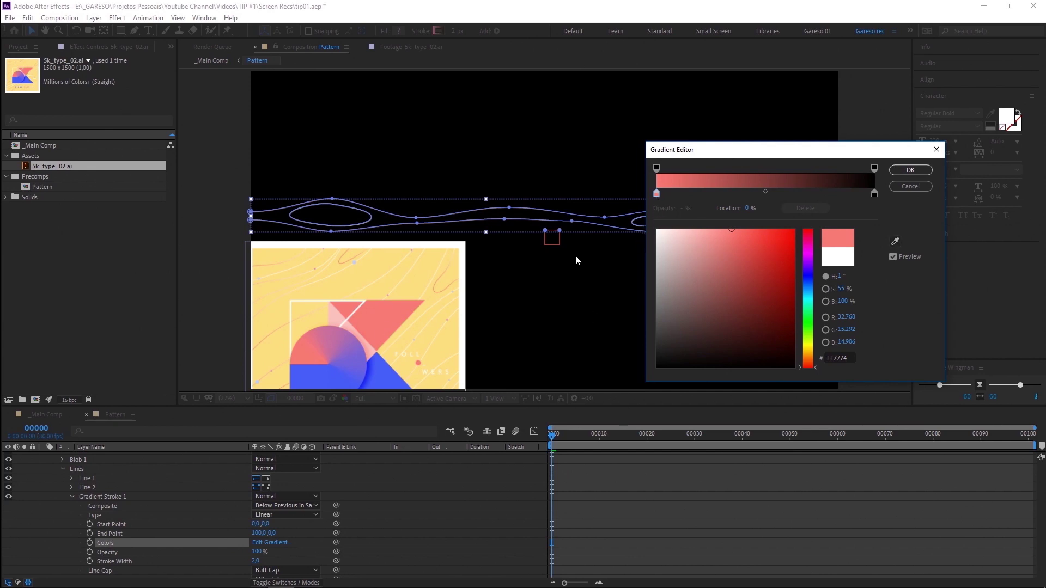
pyautogui.moveTo(657, 194); pyautogui.dragTo(689, 194)
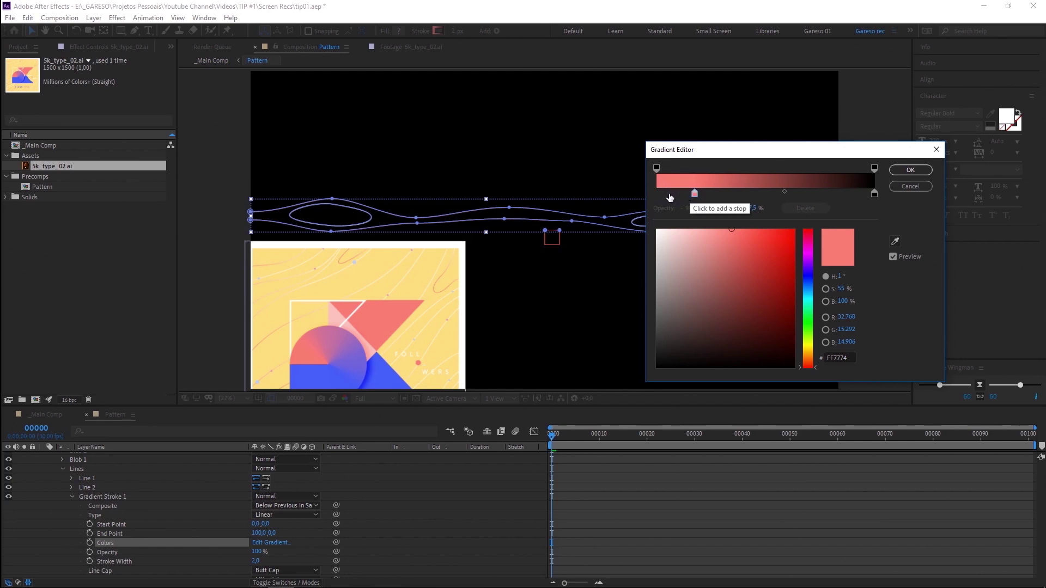
# - Add a dusty pink CB9D9D middle stop at about 48% and apply the gradient
pyautogui.click(669, 194)
pyautogui.moveTo(670, 195); pyautogui.dragTo(875, 195)
pyautogui.moveTo(694, 195); pyautogui.dragTo(656, 198)
pyautogui.moveTo(780, 193); pyautogui.dragTo(761, 195)
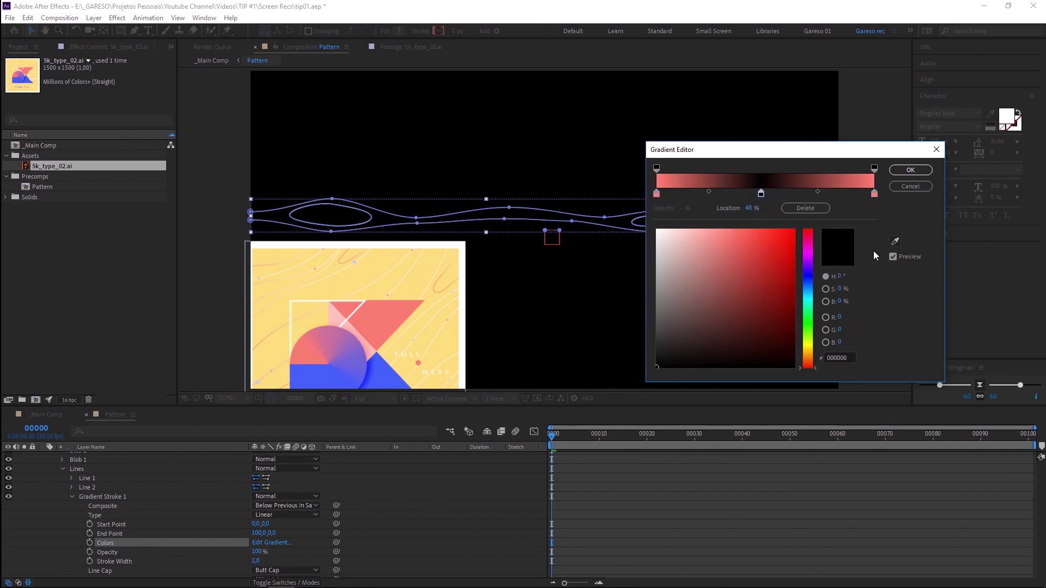
pyautogui.moveTo(678, 236); pyautogui.dragTo(652, 222)
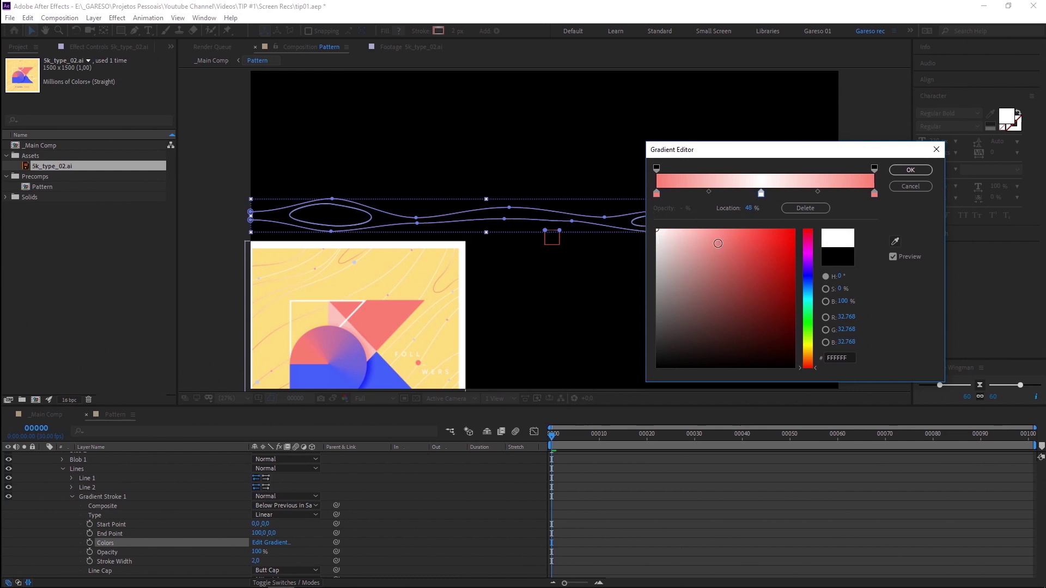
pyautogui.moveTo(684, 229); pyautogui.dragTo(689, 256)
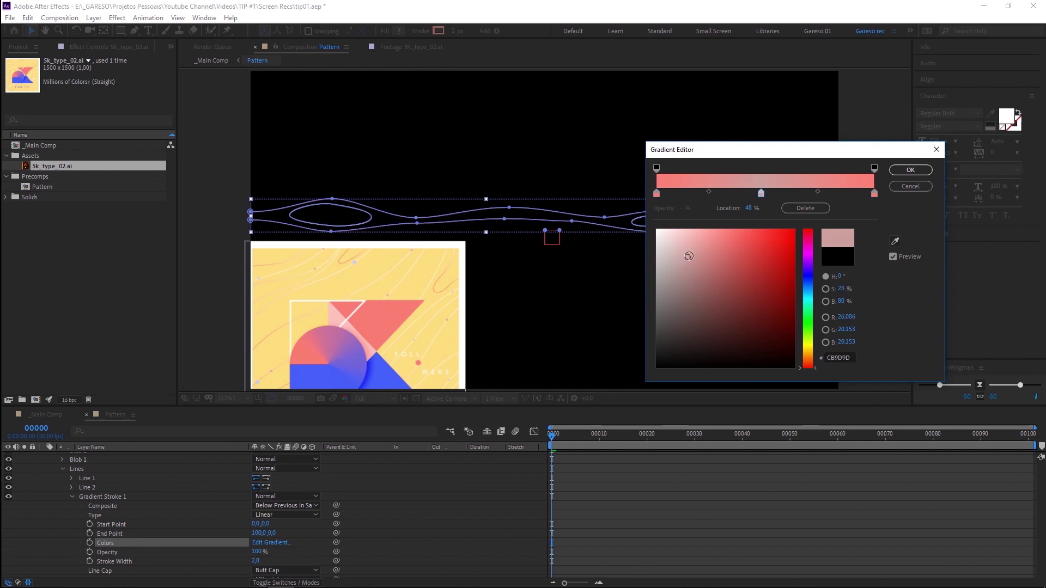
pyautogui.click(910, 171)
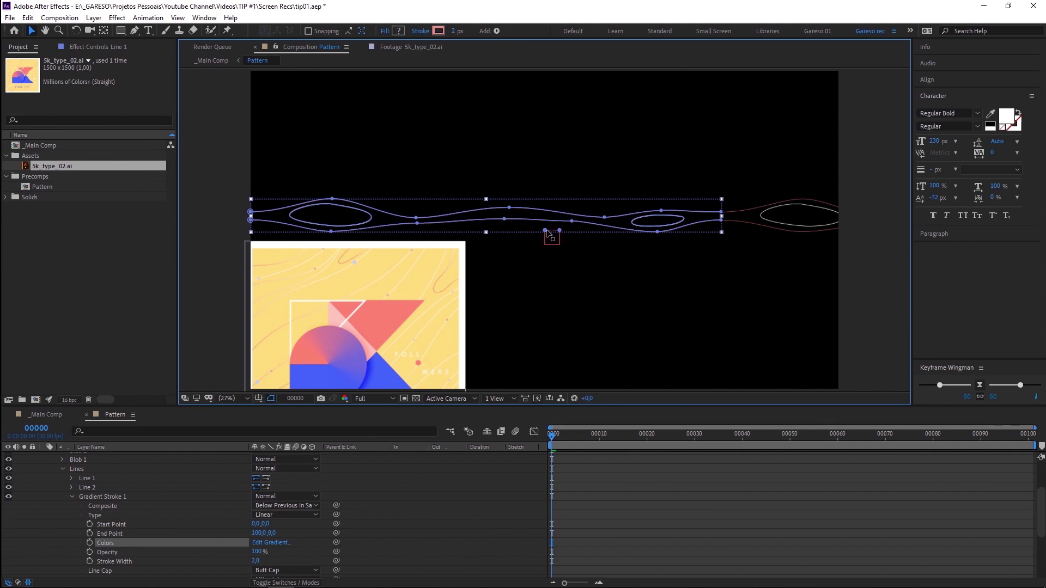
# - Set the gradient Start Point to -1963.3, -11.1 and End Point to 1166.8, -22.2
pyautogui.moveTo(546, 231); pyautogui.dragTo(254, 231)
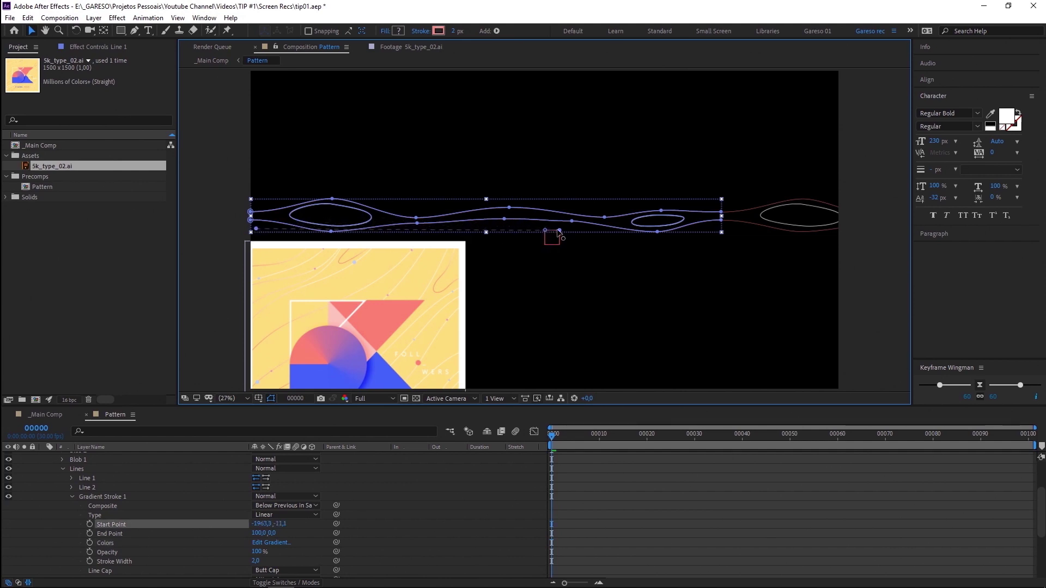
pyautogui.moveTo(697, 230); pyautogui.dragTo(715, 230)
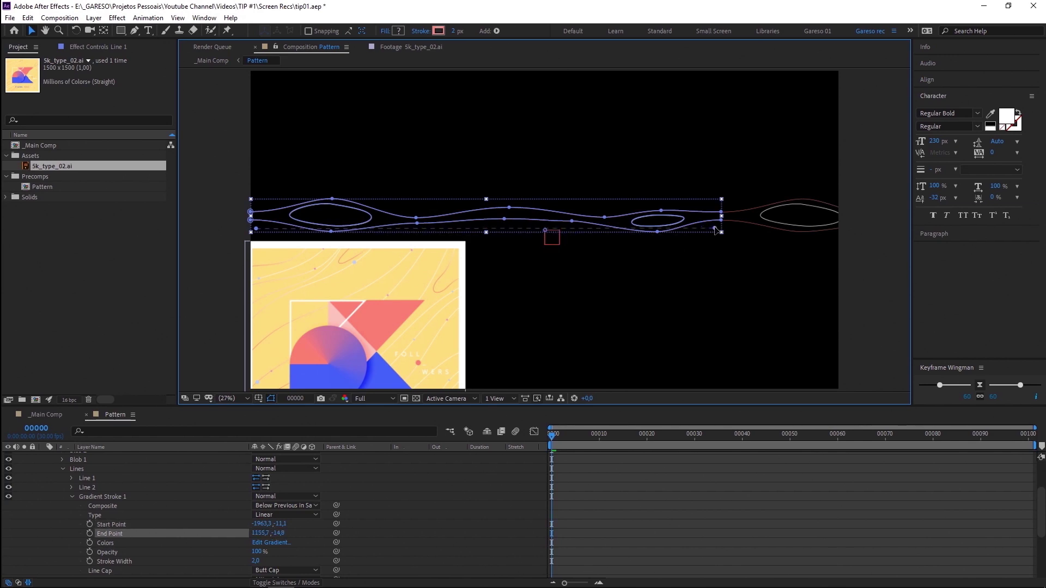
pyautogui.hotkey('ctrl', 'shift', 'h')
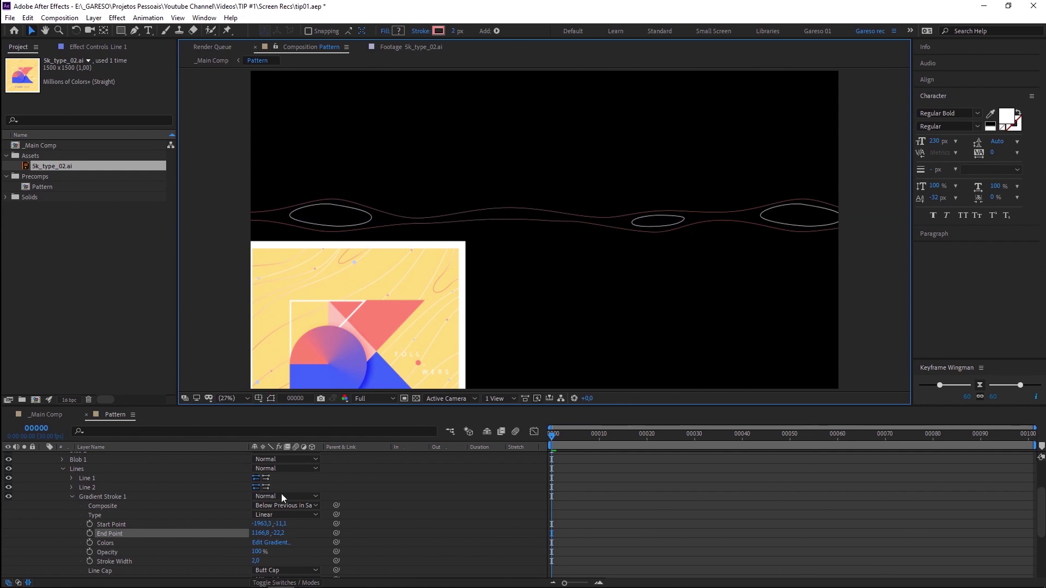
# - Lighten the Lines gradient's middle stop to pale pink FFE3E3
pyautogui.click(270, 542)
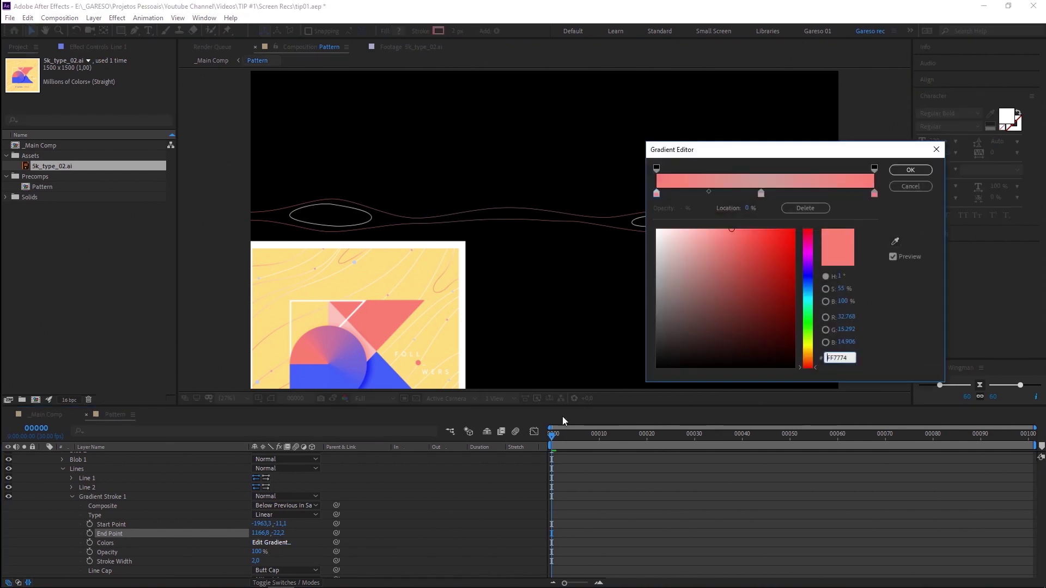
pyautogui.click(761, 194)
pyautogui.click(684, 240)
pyautogui.moveTo(684, 242); pyautogui.dragTo(671, 228)
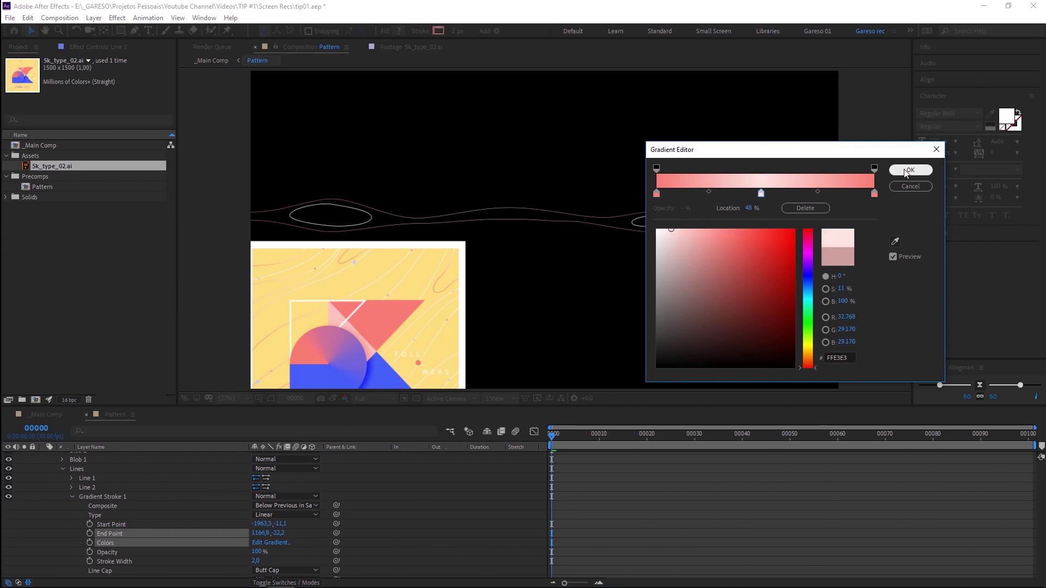
pyautogui.press('Return')
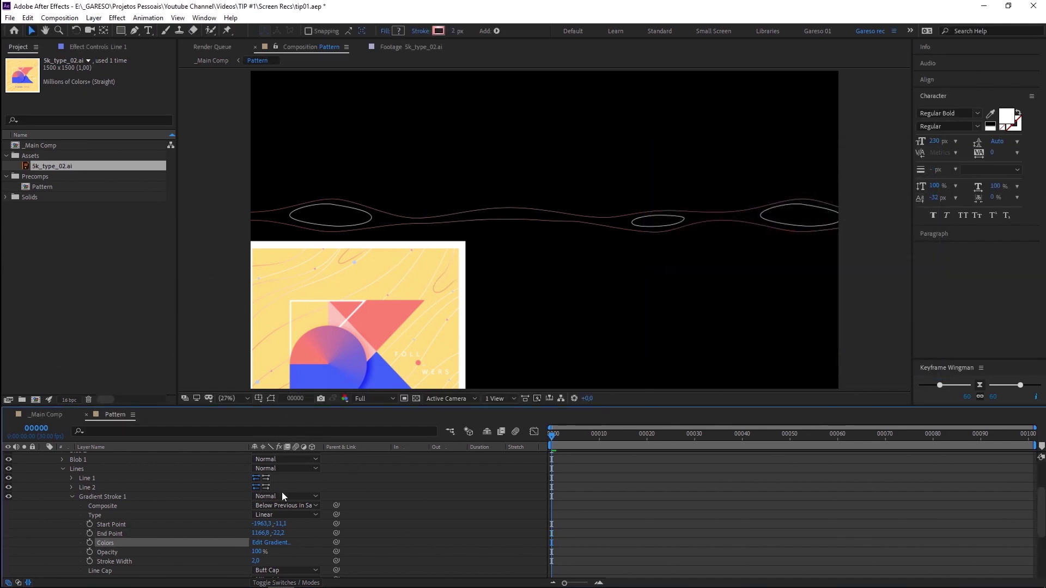
# - Set the Lines gradient stroke width to 4
pyautogui.click(254, 560)
pyautogui.write('4')
pyautogui.press('Return')
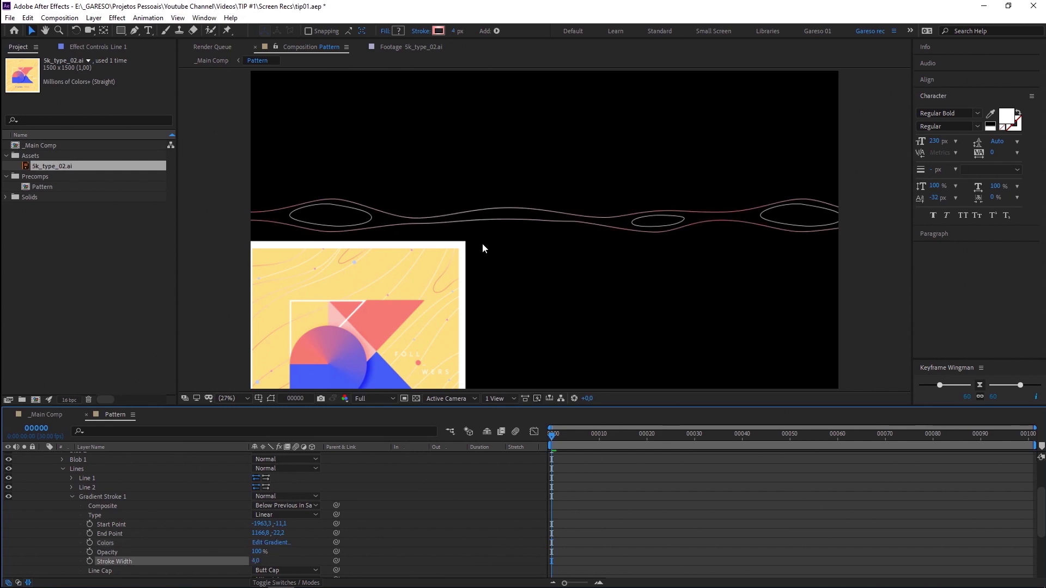
pyautogui.click(499, 250)
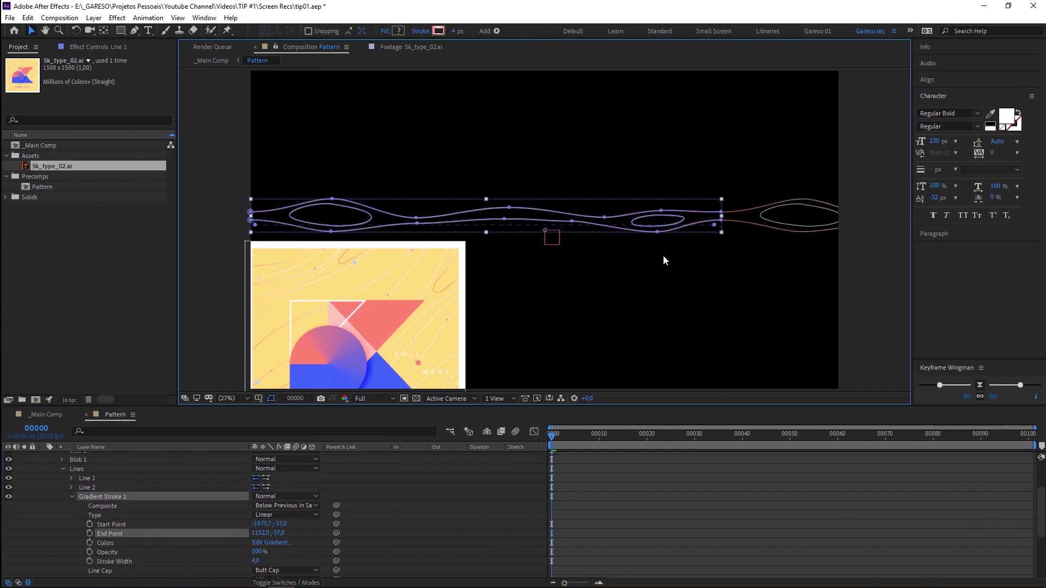
# - Delete Blob 1's plain Stroke 1 and Fill 1, keeping only its gradient stroke
pyautogui.click(93, 495)
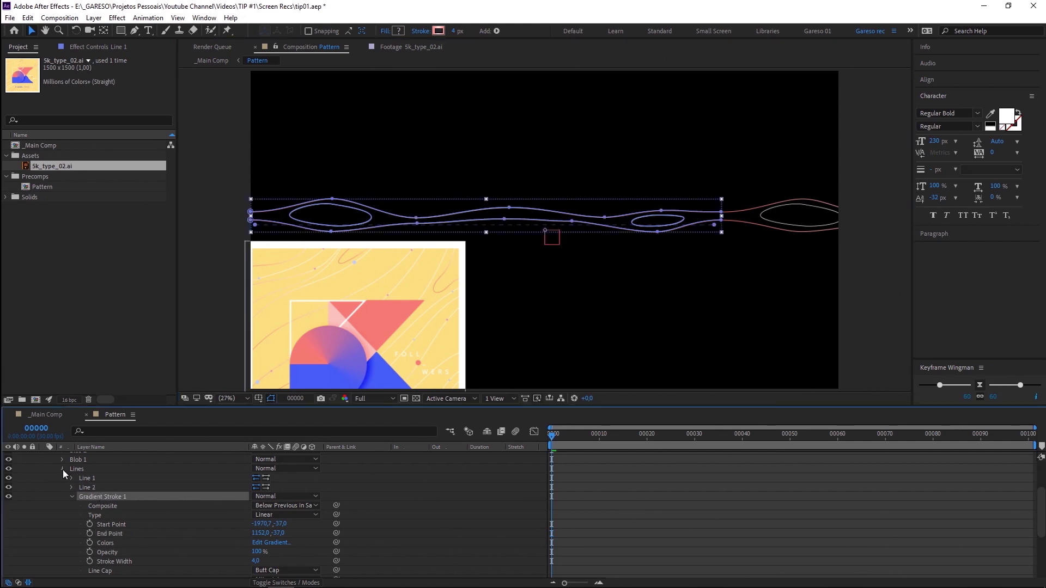
pyautogui.click(63, 469)
pyautogui.click(79, 500)
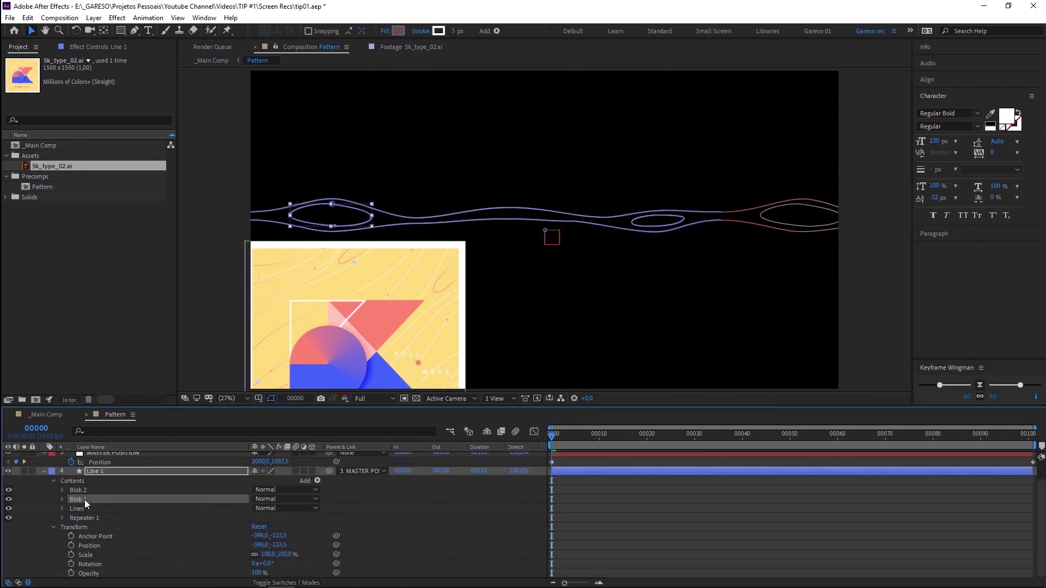
pyautogui.click(80, 490)
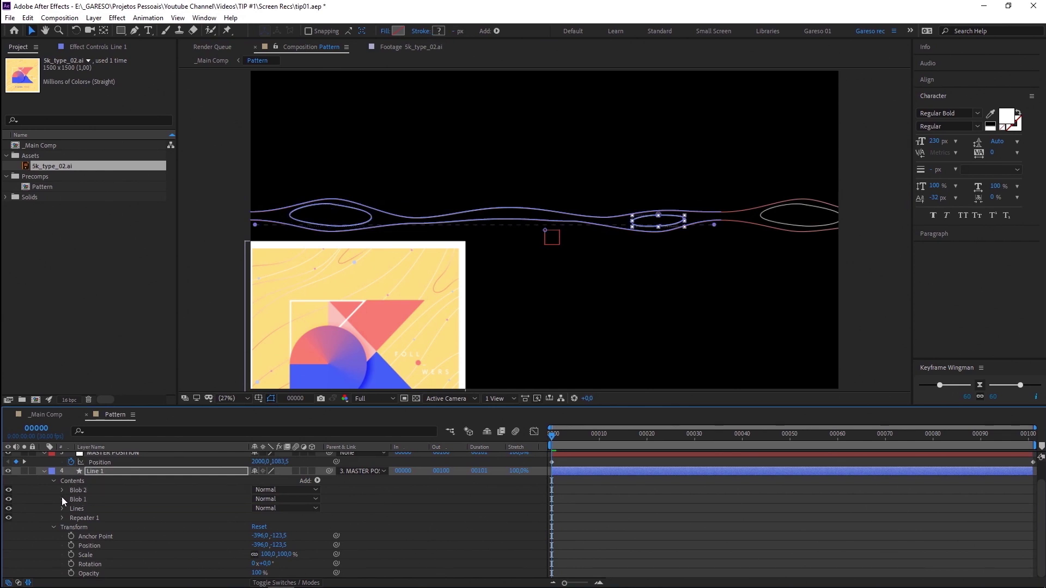
pyautogui.click(62, 499)
pyautogui.click(89, 518)
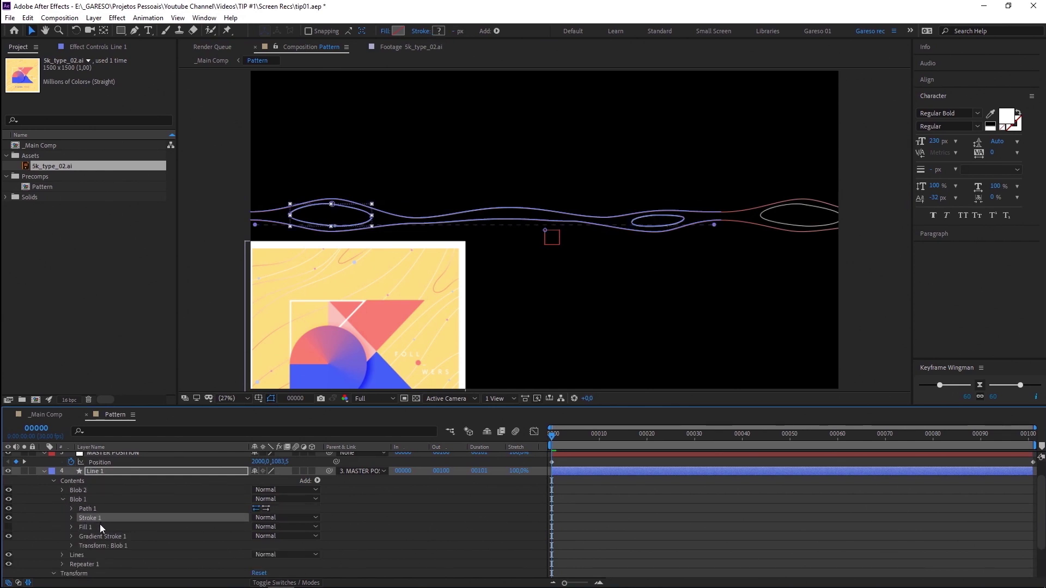
pyautogui.keyDown('ctrl'); pyautogui.click(98, 526); pyautogui.keyUp('ctrl')
pyautogui.press('Delete')
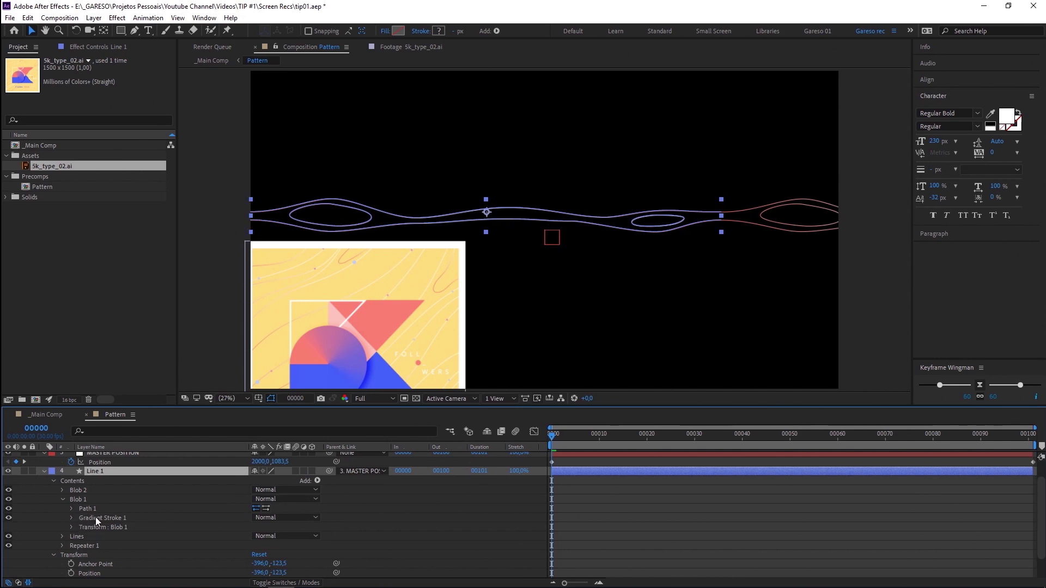
# - Place Blob 1's gradient stroke start and end points over its left ellipse
pyautogui.click(96, 517)
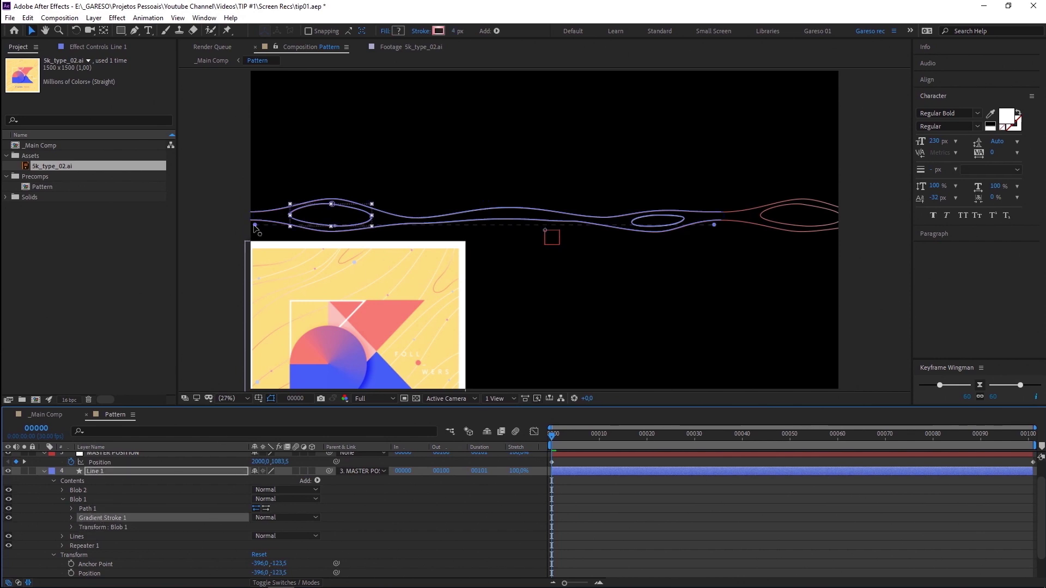
pyautogui.moveTo(255, 225); pyautogui.dragTo(294, 219)
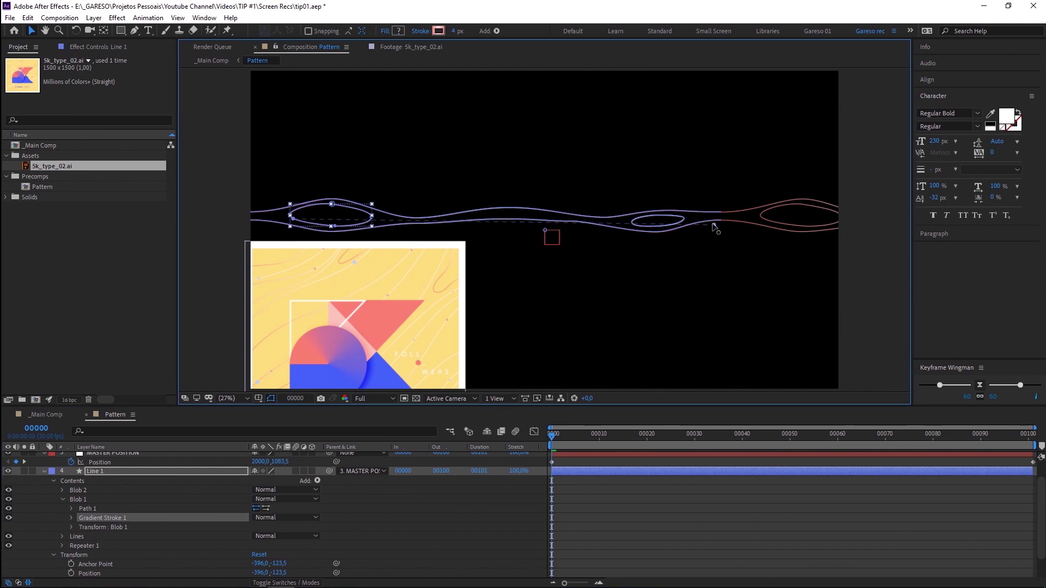
pyautogui.moveTo(714, 225); pyautogui.dragTo(389, 220)
pyautogui.moveTo(285, 220); pyautogui.dragTo(279, 221)
# - Delete Blob 2's stroke and fill and move its gradient points onto its ellipse
pyautogui.click(63, 490)
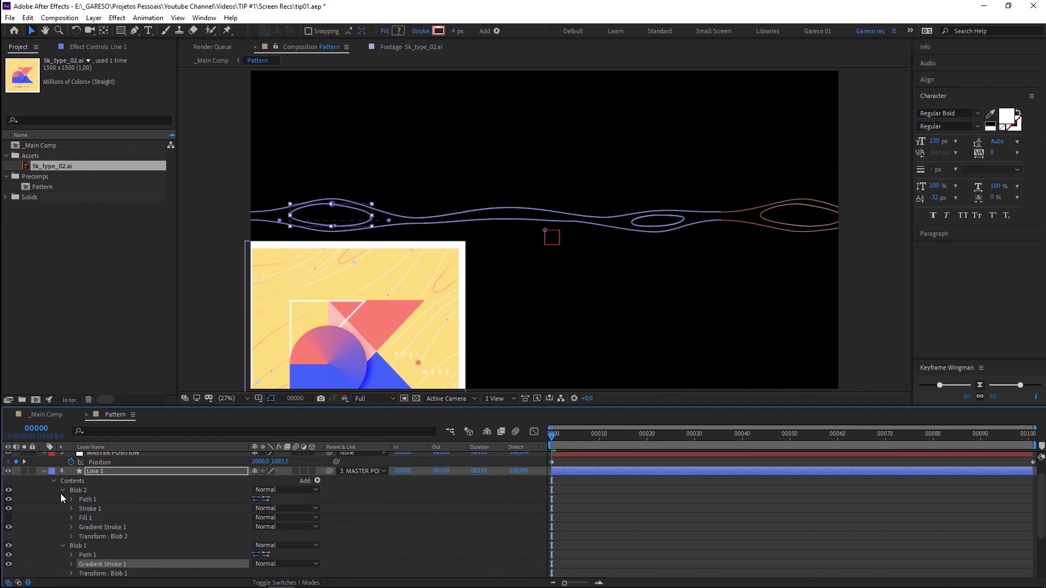
pyautogui.click(87, 519)
pyautogui.keyDown('ctrl'); pyautogui.click(98, 508); pyautogui.keyUp('ctrl')
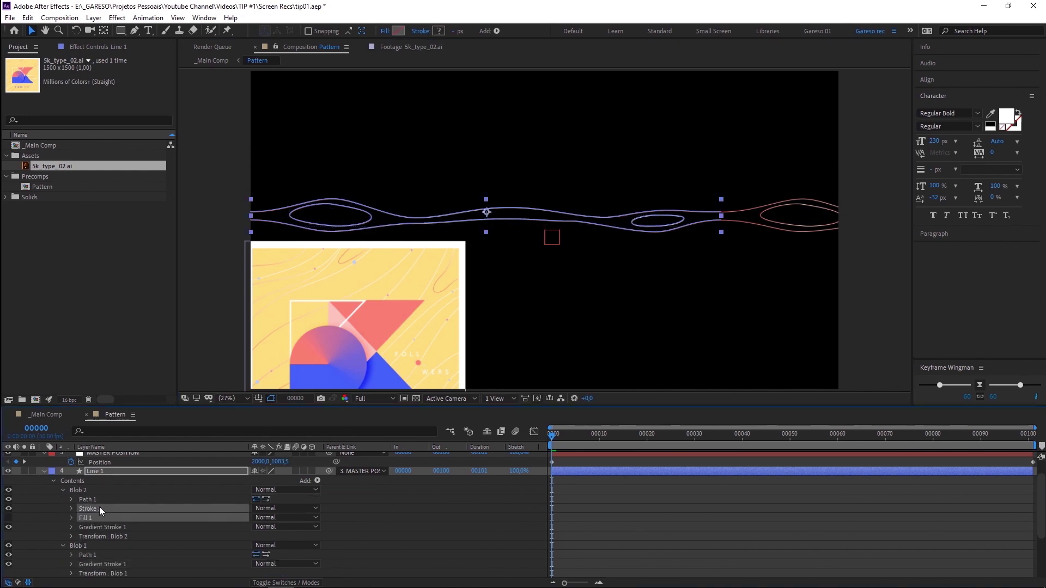
pyautogui.press('Delete')
pyautogui.click(91, 508)
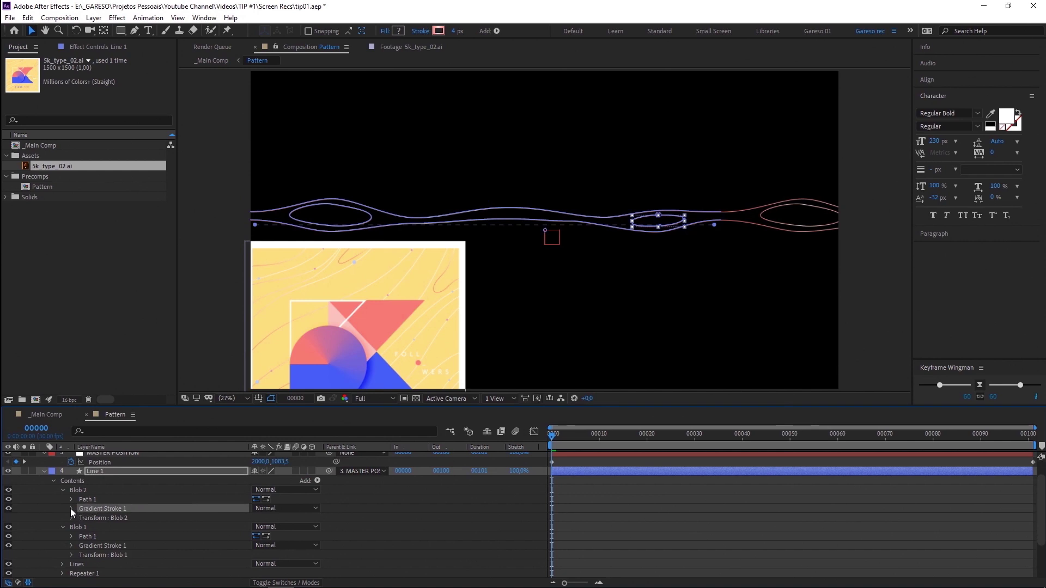
pyautogui.click(71, 508)
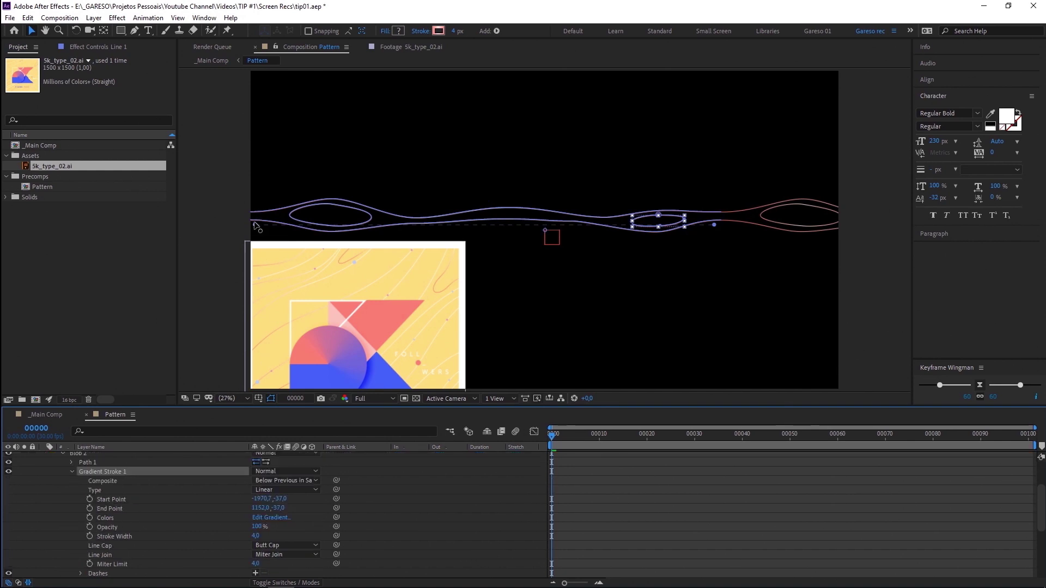
pyautogui.moveTo(255, 225); pyautogui.dragTo(625, 225)
pyautogui.moveTo(715, 225); pyautogui.dragTo(693, 221)
pyautogui.press('F2')
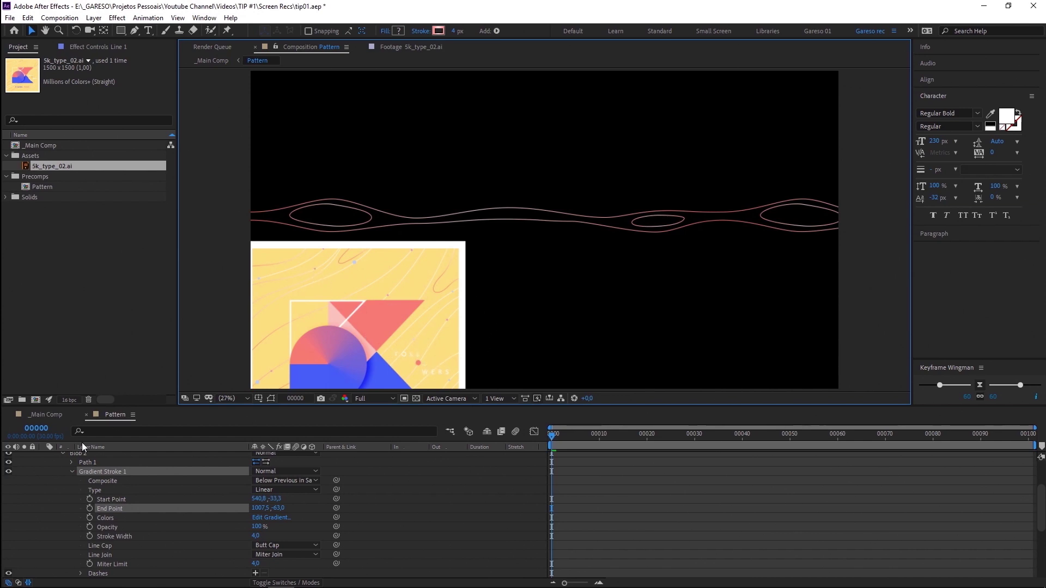
# - Duplicate the Lines group and rename the copy 'Dots'
pyautogui.click(72, 472)
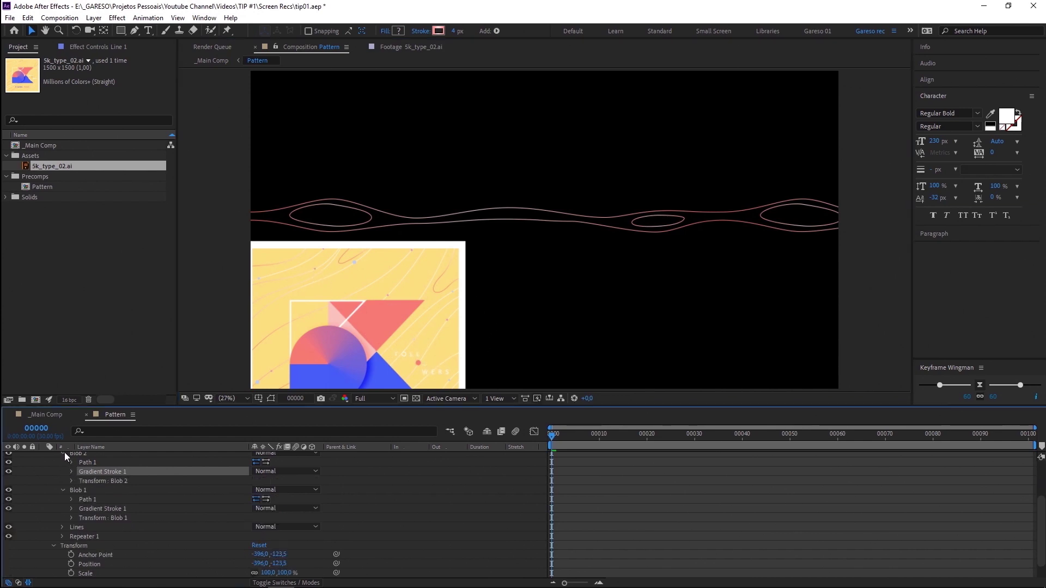
pyautogui.click(62, 453)
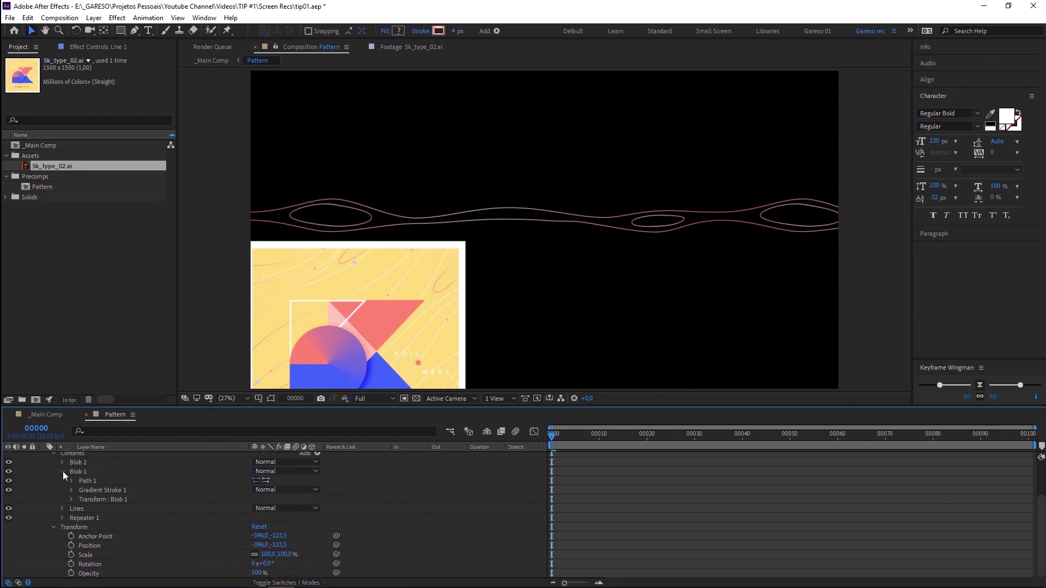
pyautogui.click(63, 472)
pyautogui.click(71, 510)
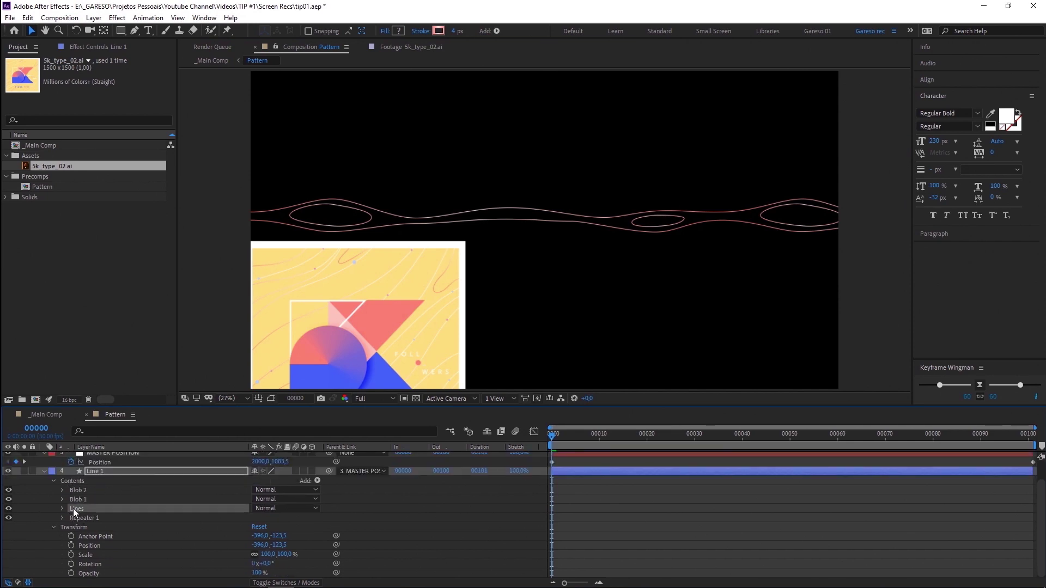
pyautogui.hotkey('ctrl', 'd')
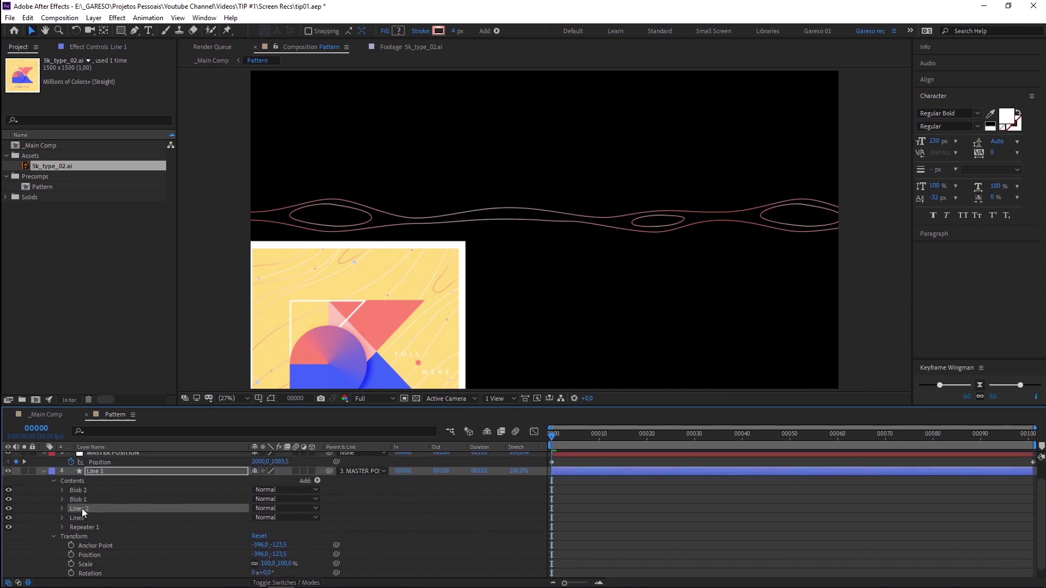
pyautogui.press('Return')
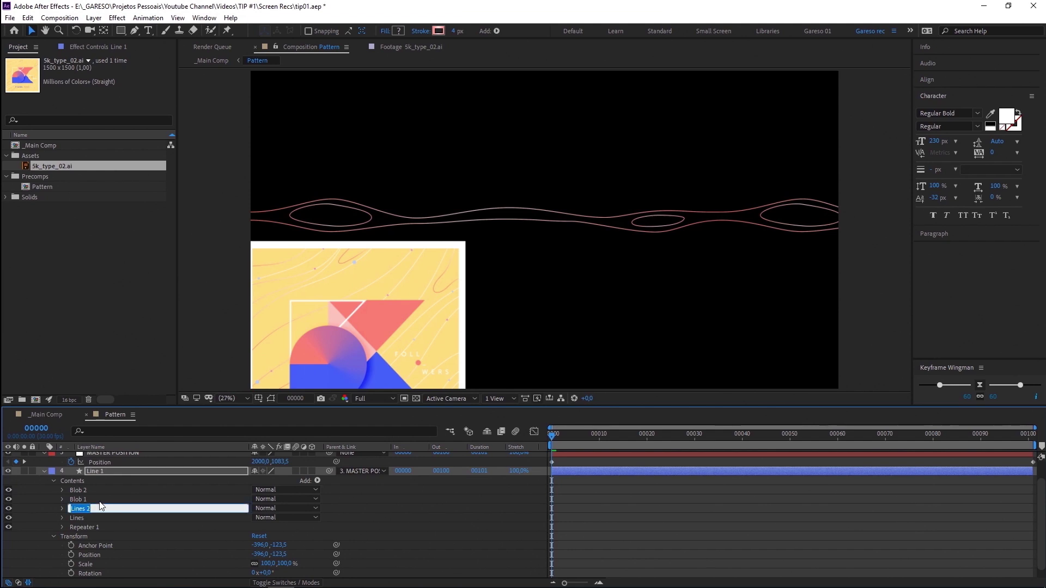
pyautogui.write('Dots')
pyautogui.press('Return')
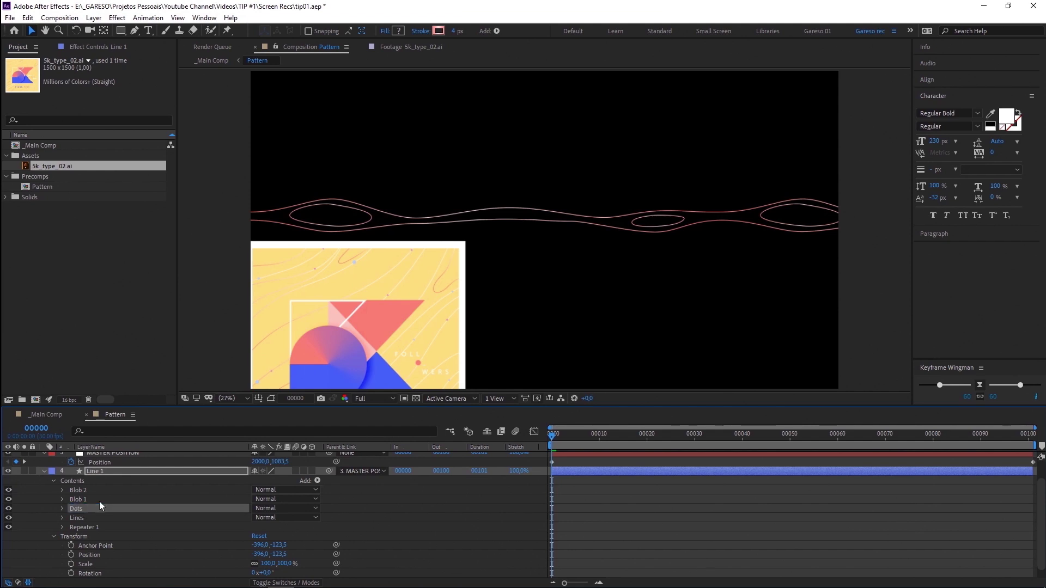
# - Duplicate Dots as Dots 2, removing Line 1 from Dots 2 and Line 2 from Dots
pyautogui.click(63, 509)
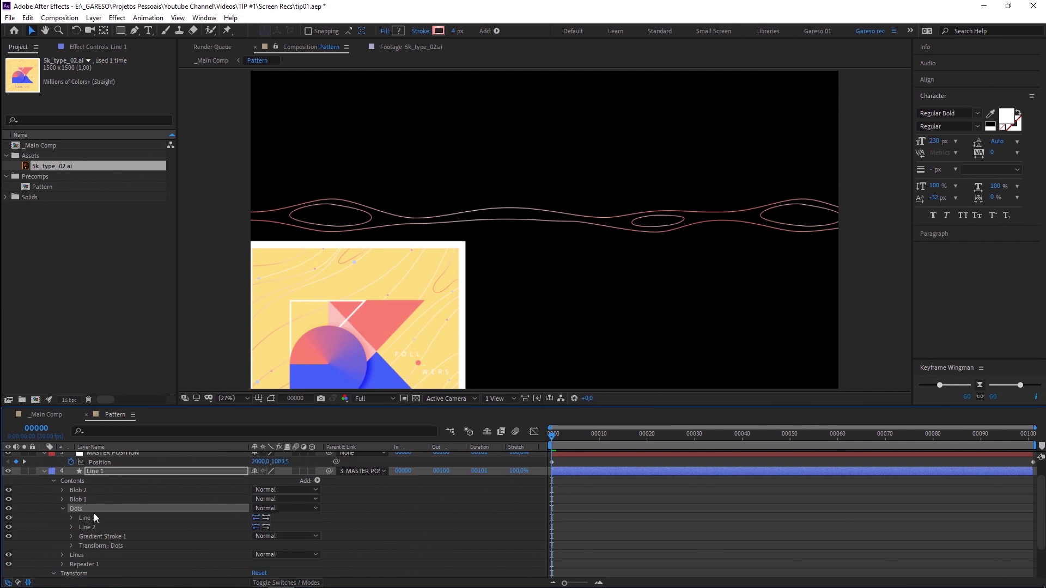
pyautogui.hotkey('ctrl', 'd')
pyautogui.click(63, 509)
pyautogui.click(87, 526)
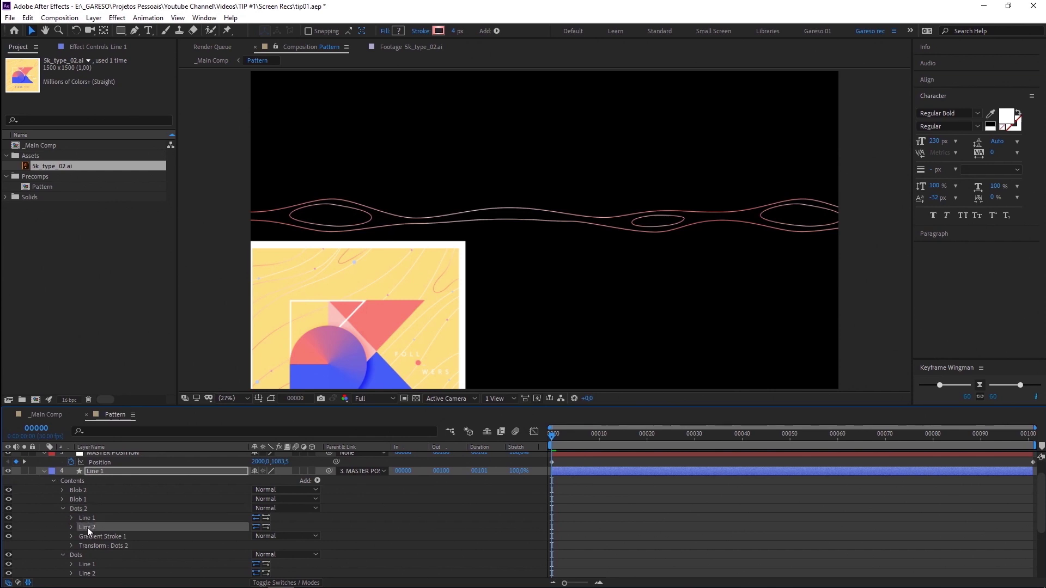
pyautogui.click(91, 519)
pyautogui.press('Delete')
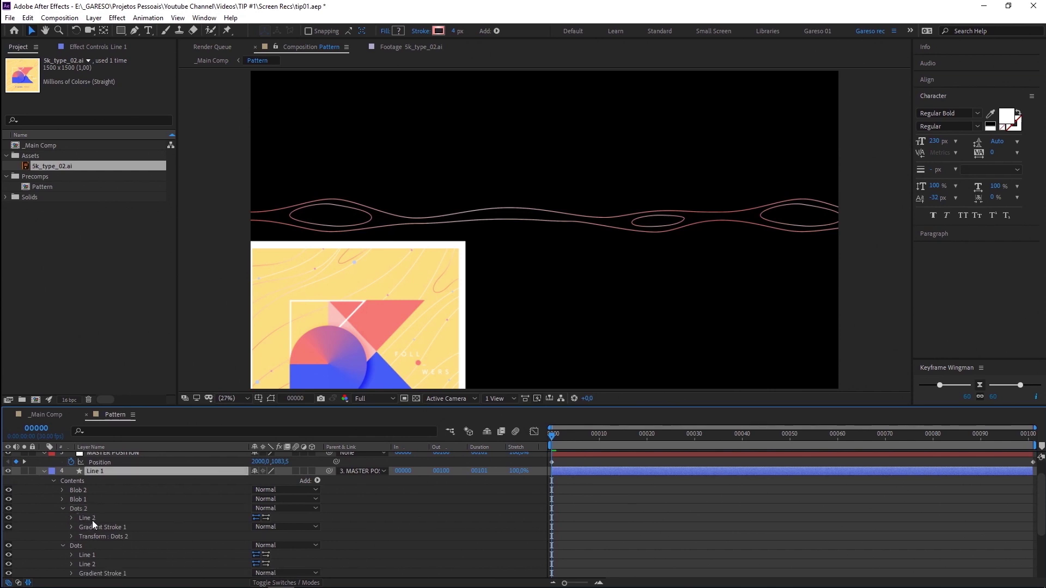
pyautogui.click(86, 564)
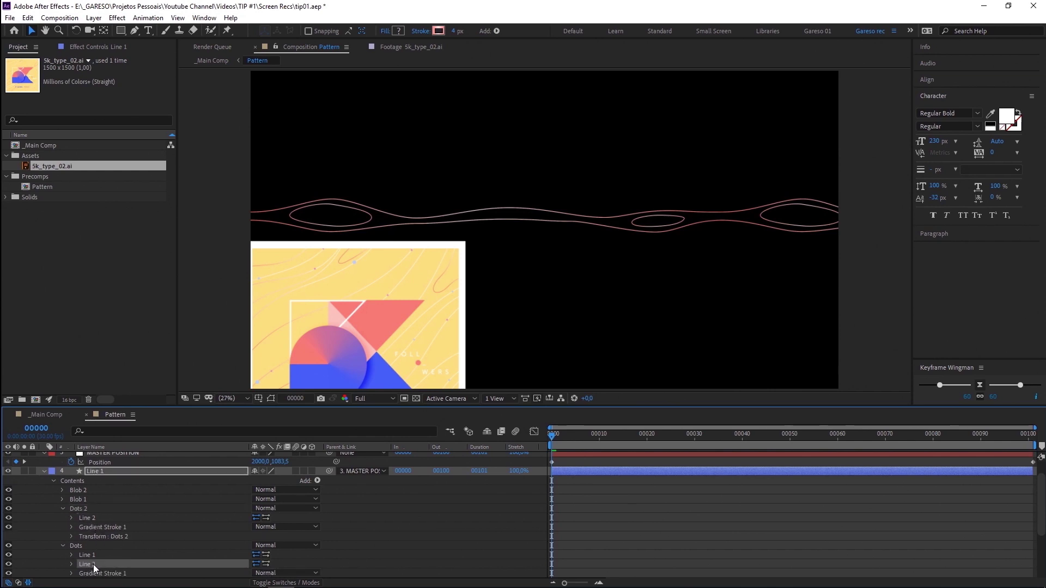
pyautogui.press('Delete')
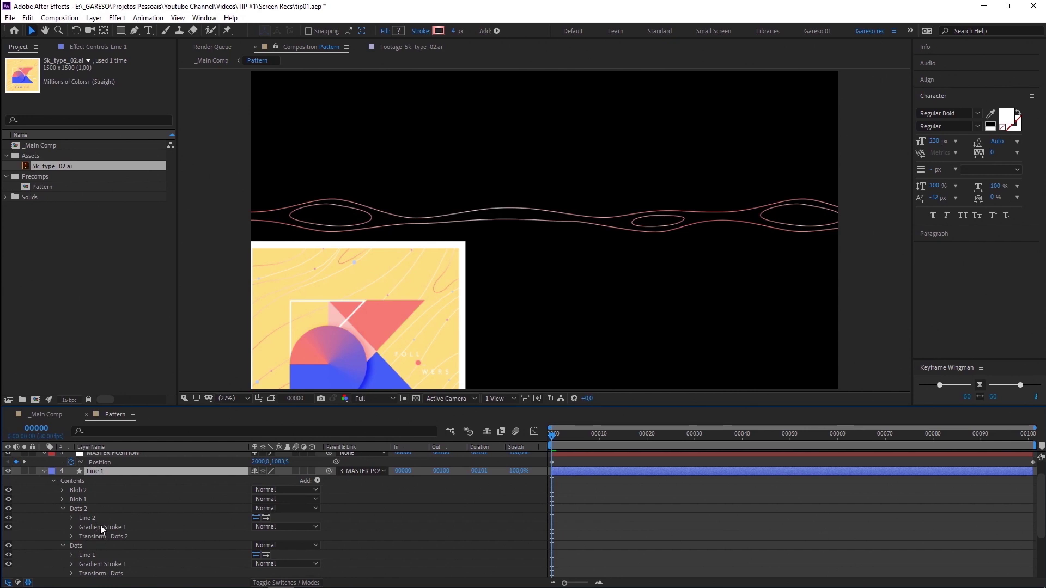
# - Thicken the Dots gradient stroke width to 14
pyautogui.scroll(-2, 100, 524)
pyautogui.click(71, 522)
pyautogui.scroll(-2, 77, 526)
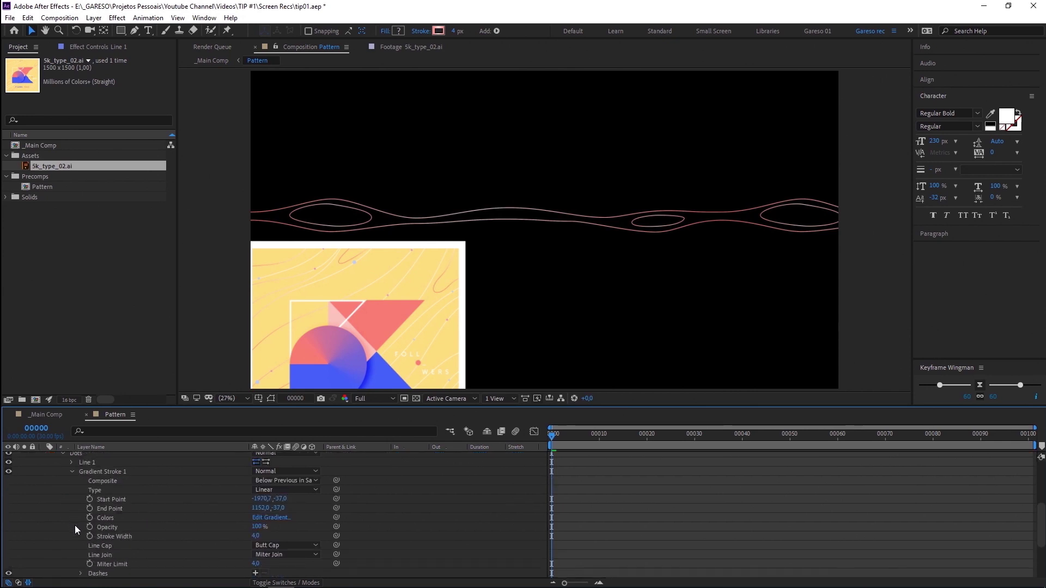
pyautogui.moveTo(254, 536)
pyautogui.mouseDown()
pyautogui.moveTo(265, 535)
pyautogui.moveTo(252, 537)
pyautogui.mouseUp()
pyautogui.scroll(-3, 156, 561)
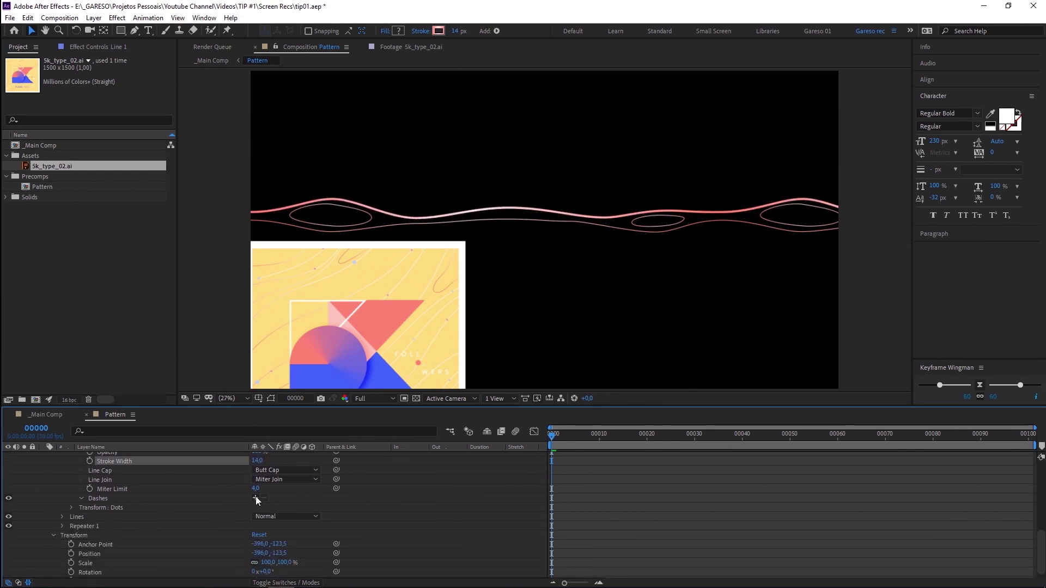
# - Add dashes to the Dots stroke with Dash 1 and Gap 1046
pyautogui.click(255, 497)
pyautogui.click(257, 498)
pyautogui.click(263, 507)
pyautogui.write('1')
pyautogui.press('Tab')
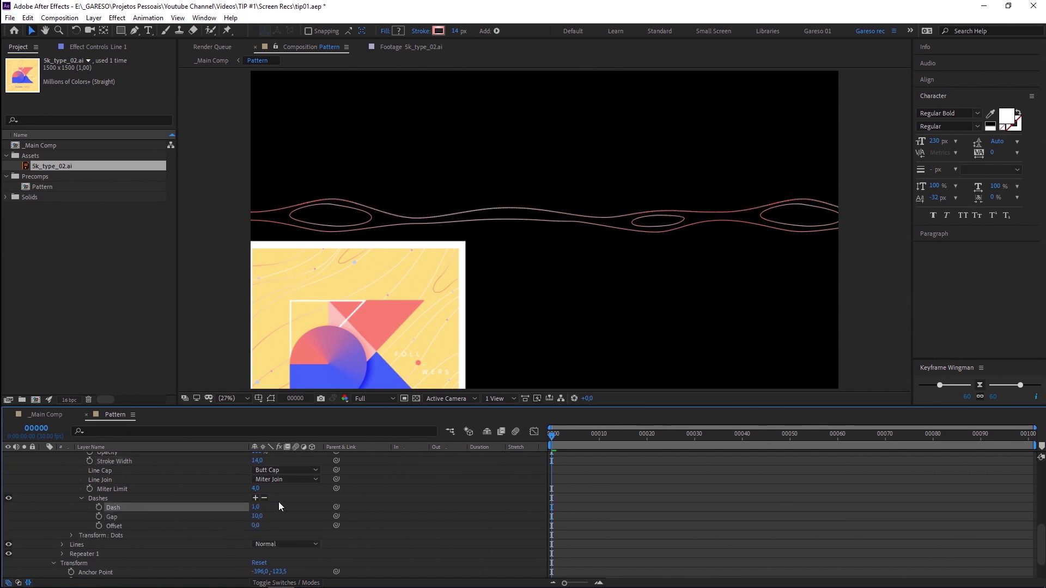
pyautogui.write('665')
pyautogui.press('Return')
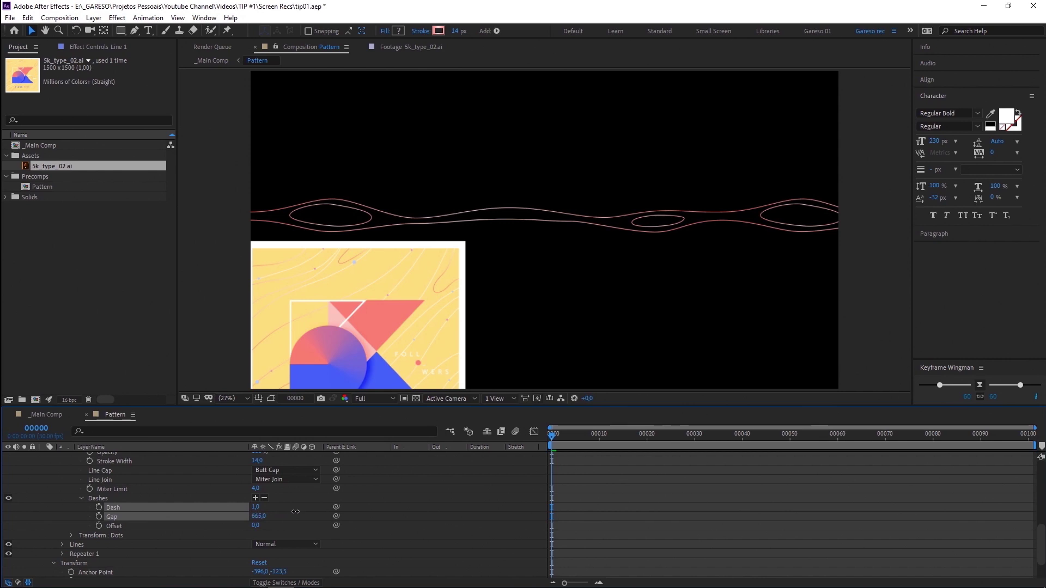
pyautogui.moveTo(289, 512); pyautogui.dragTo(327, 512)
# - Set the Dots stroke Line Cap to Round Cap
pyautogui.click(272, 471)
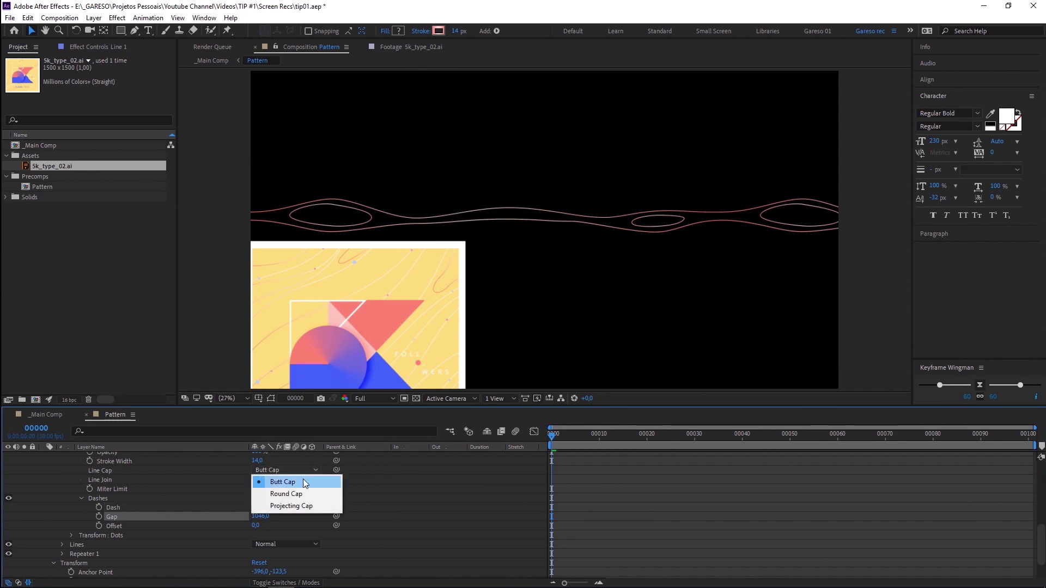
pyautogui.click(293, 493)
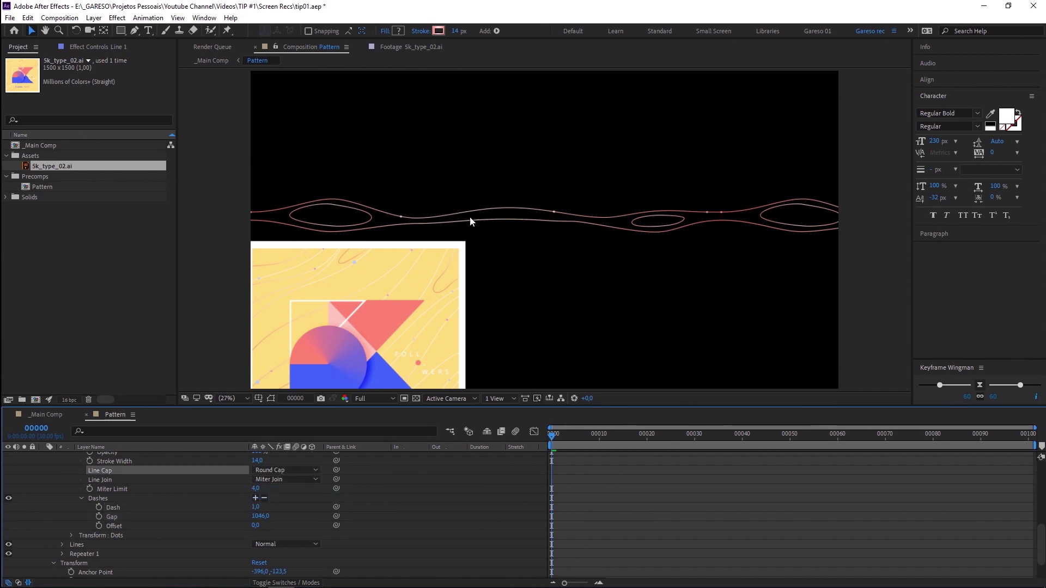
pyautogui.scroll(3, 218, 518)
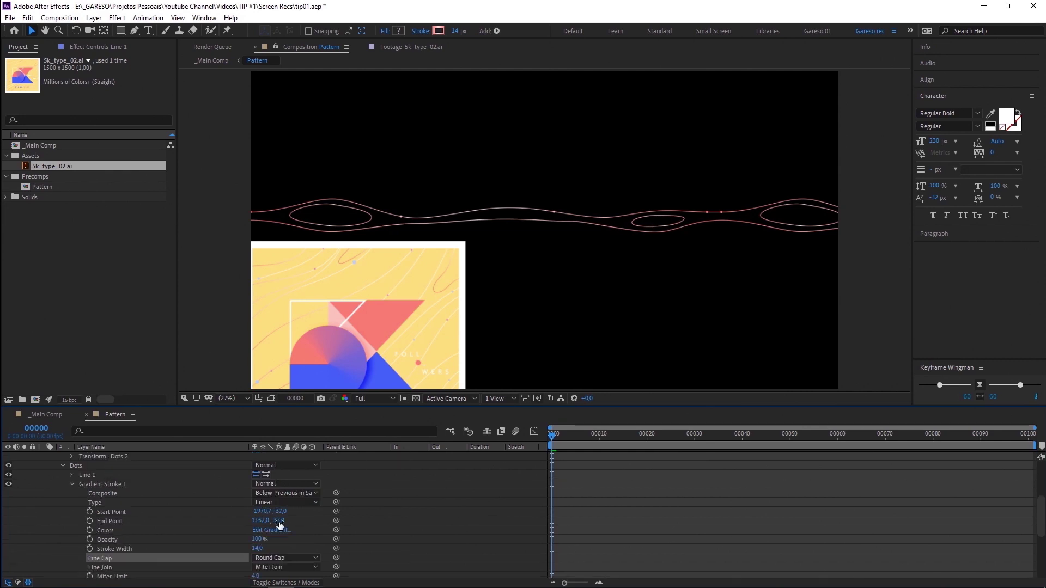
# - Remove the white stop and recolour the Dots gradient from sampled blue 98B1EE to coral, midpoint 43.4%
pyautogui.click(271, 530)
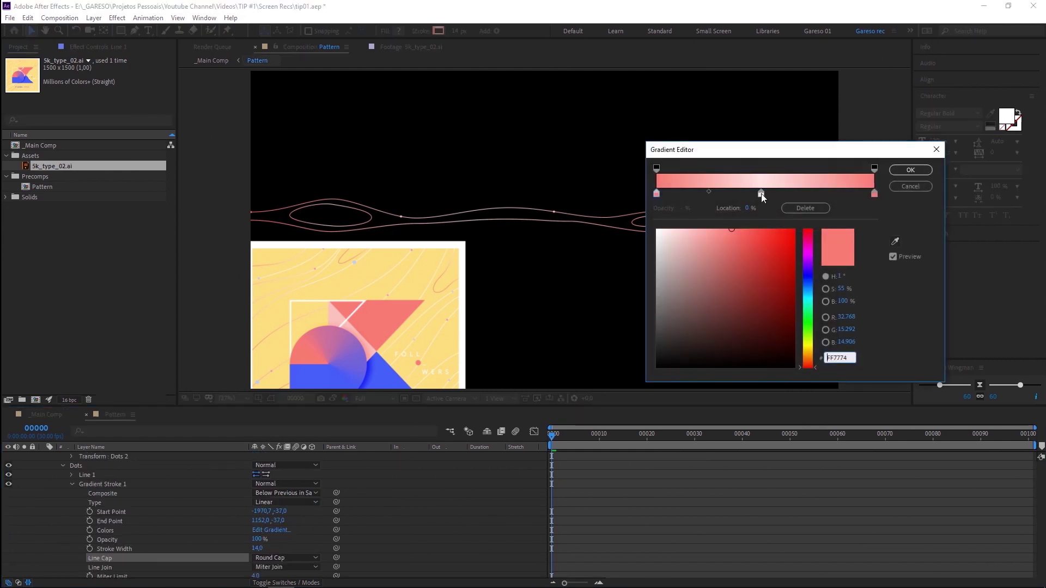
pyautogui.moveTo(761, 193); pyautogui.dragTo(737, 217)
pyautogui.click(657, 194)
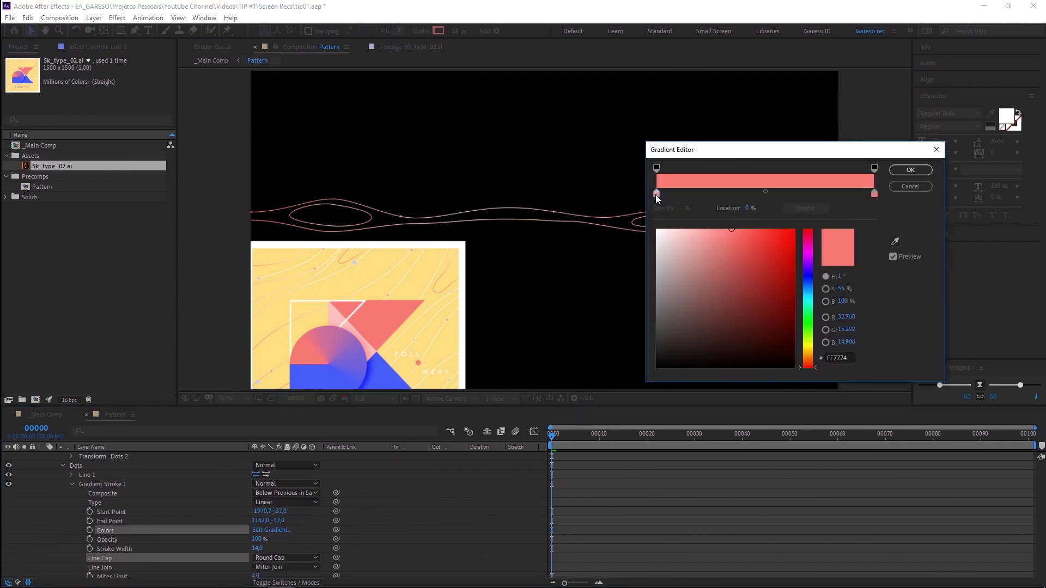
pyautogui.click(895, 241)
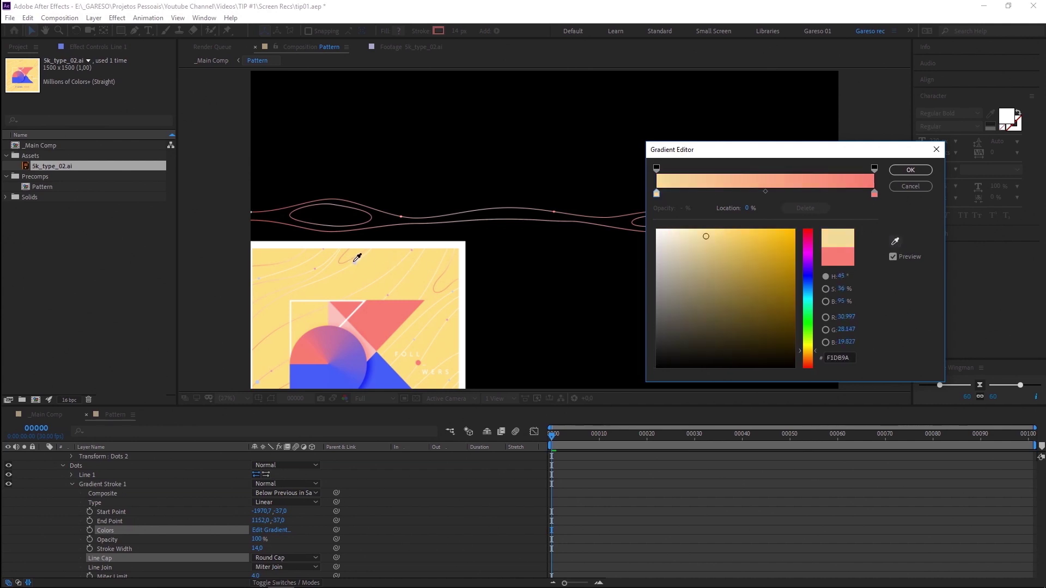
pyautogui.click(355, 263)
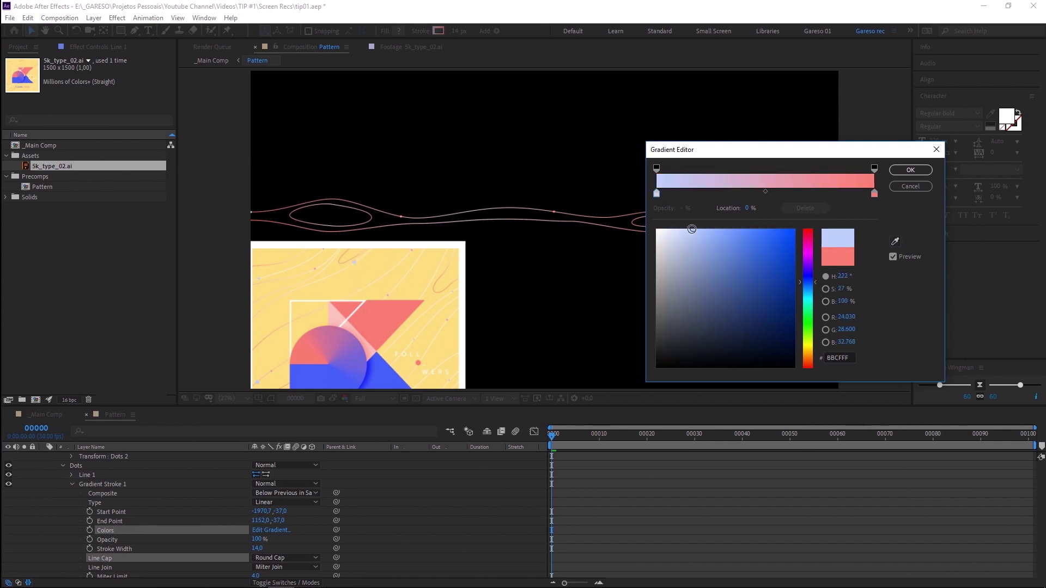
pyautogui.click(706, 238)
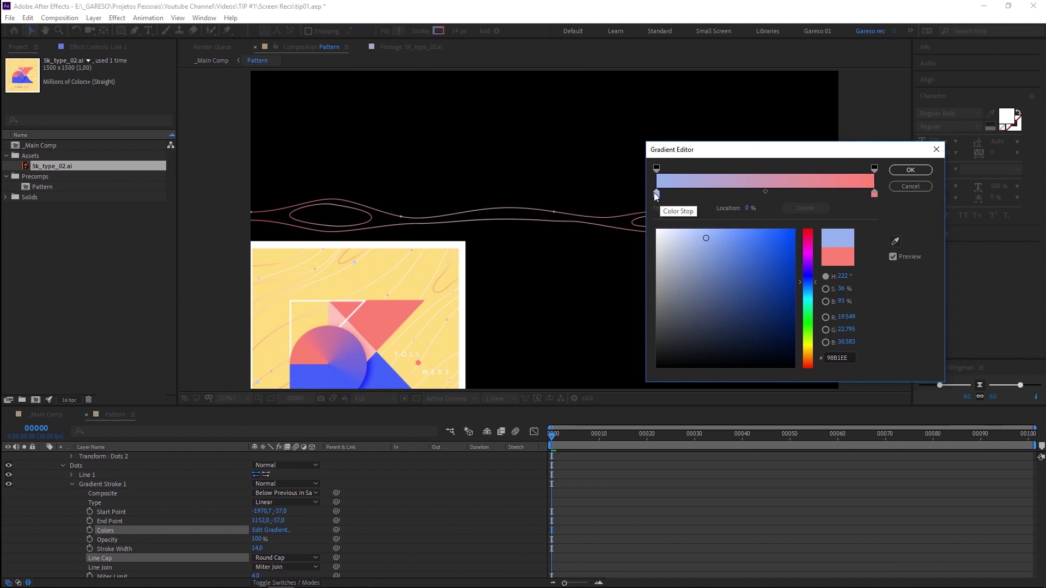
pyautogui.moveTo(652, 192); pyautogui.dragTo(742, 195)
pyautogui.moveTo(809, 192); pyautogui.dragTo(796, 192)
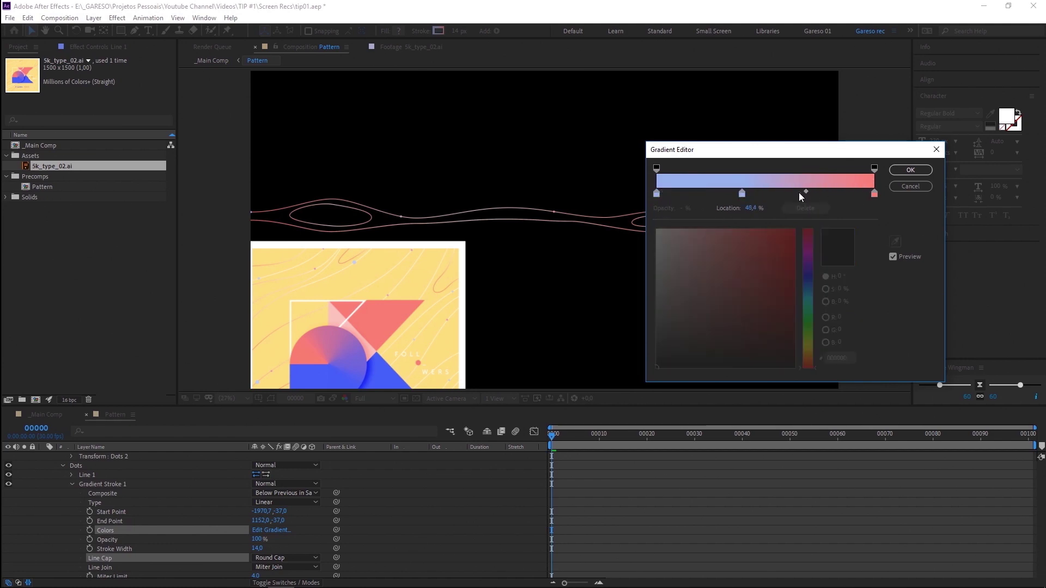
pyautogui.click(909, 170)
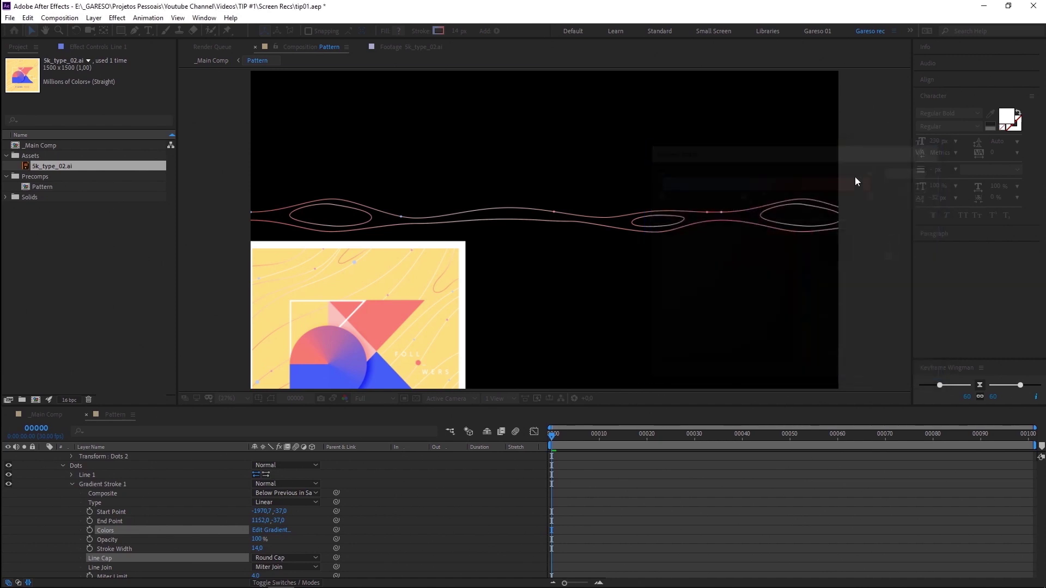
pyautogui.click(63, 467)
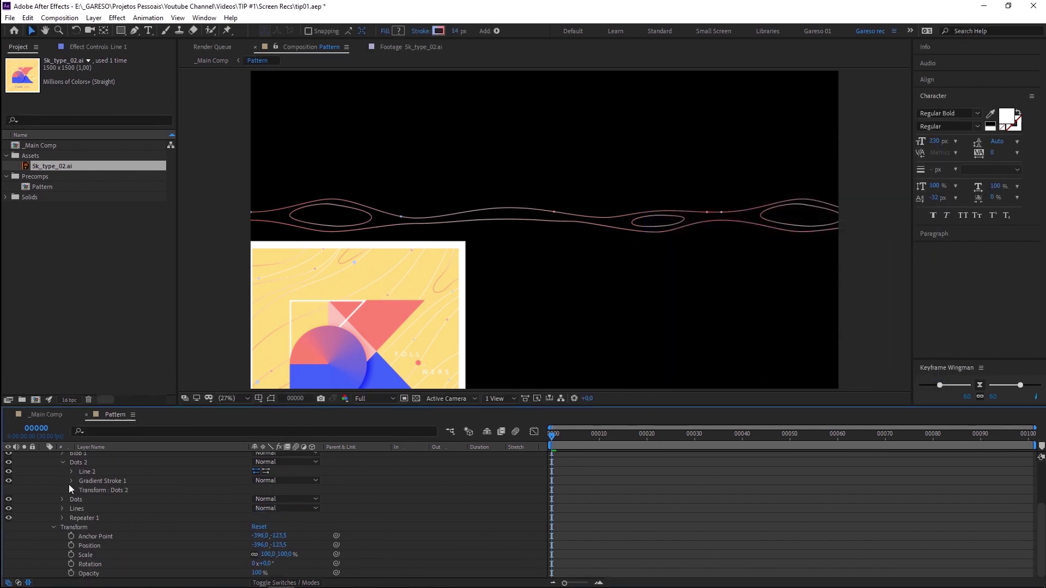
# - Give the Dots 2 stroke three dash/gap pairs and round caps
pyautogui.click(71, 481)
pyautogui.scroll(-1, 81, 496)
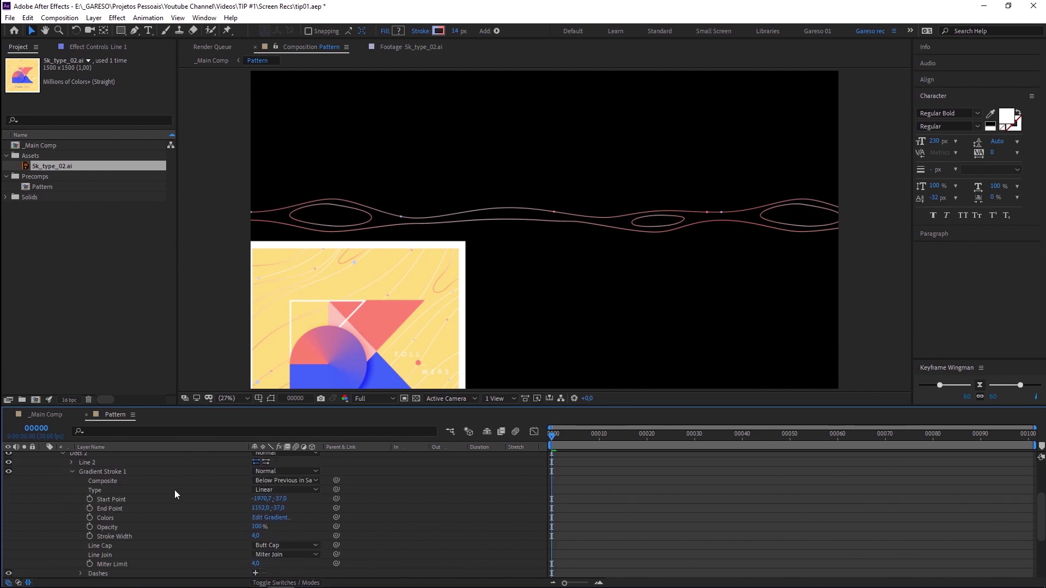
pyautogui.scroll(-5, 966, 525)
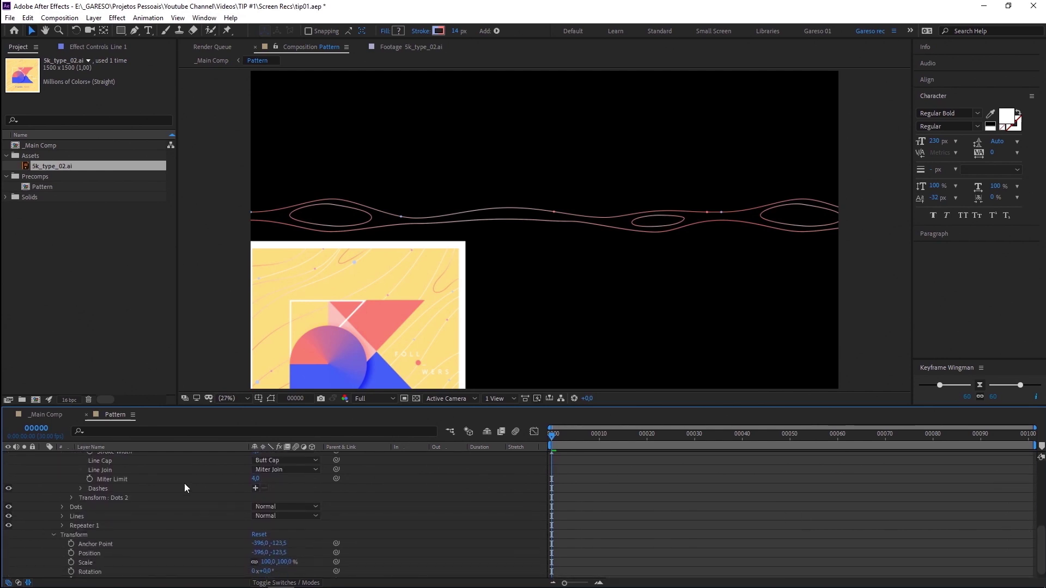
pyautogui.click(256, 488)
pyautogui.click(255, 488)
pyautogui.click(256, 488)
pyautogui.click(256, 488)
pyautogui.click(255, 488)
pyautogui.click(255, 488)
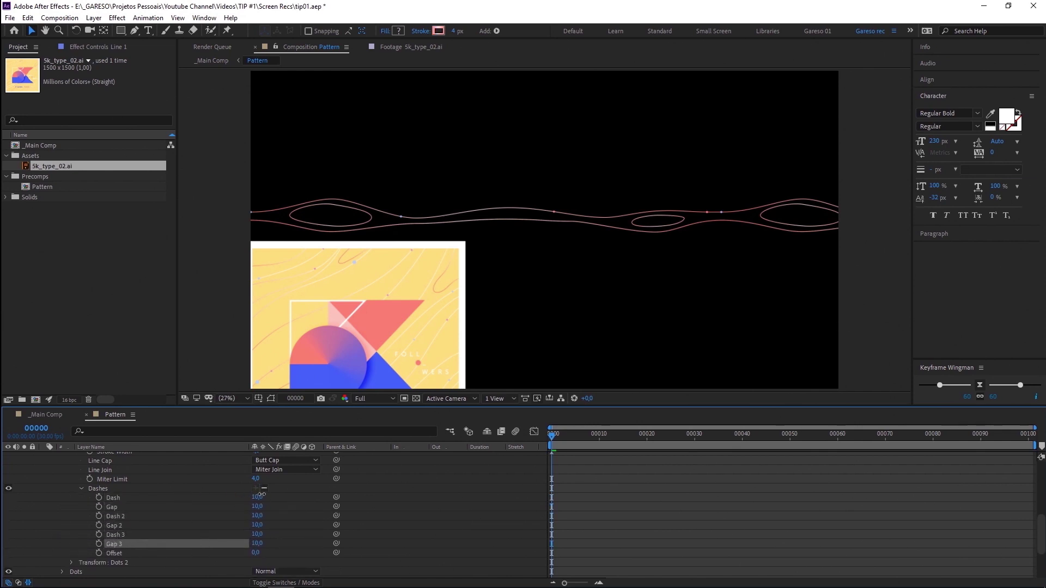
pyautogui.click(257, 497)
pyautogui.click(279, 462)
pyautogui.click(282, 484)
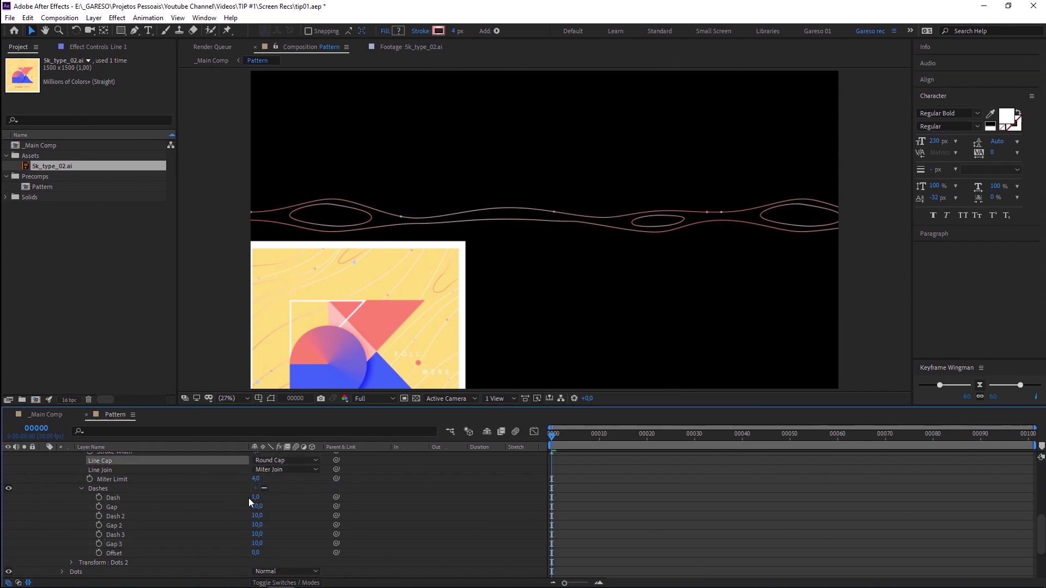
# - Set Dash 3 to 1 and thicken the Dots 2 stroke
pyautogui.click(257, 516)
pyautogui.press('Tab')
pyautogui.write('1')
pyautogui.click(280, 535)
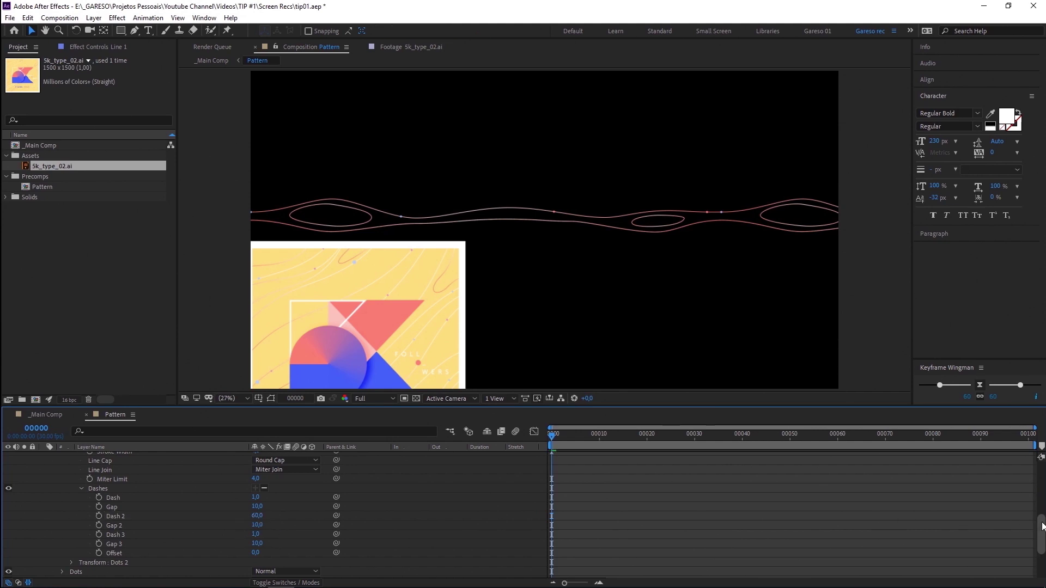
pyautogui.scroll(1, 952, 511)
pyautogui.moveTo(255, 467); pyautogui.dragTo(266, 466)
# - Set the gaps to 186, 331 and 744 and Dash 2 to 80
pyautogui.moveTo(263, 522); pyautogui.dragTo(350, 514)
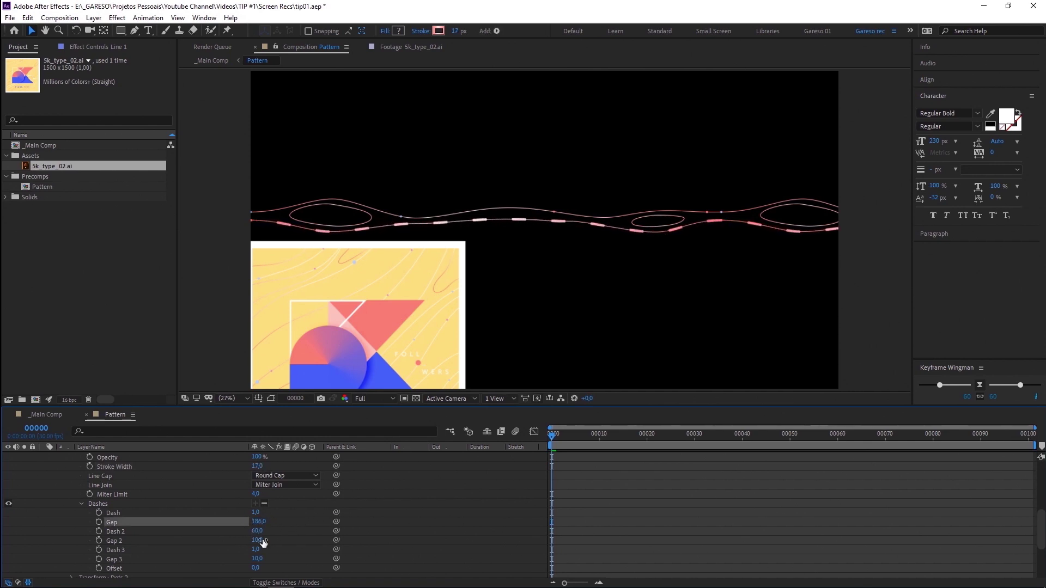
pyautogui.moveTo(261, 543); pyautogui.dragTo(351, 522)
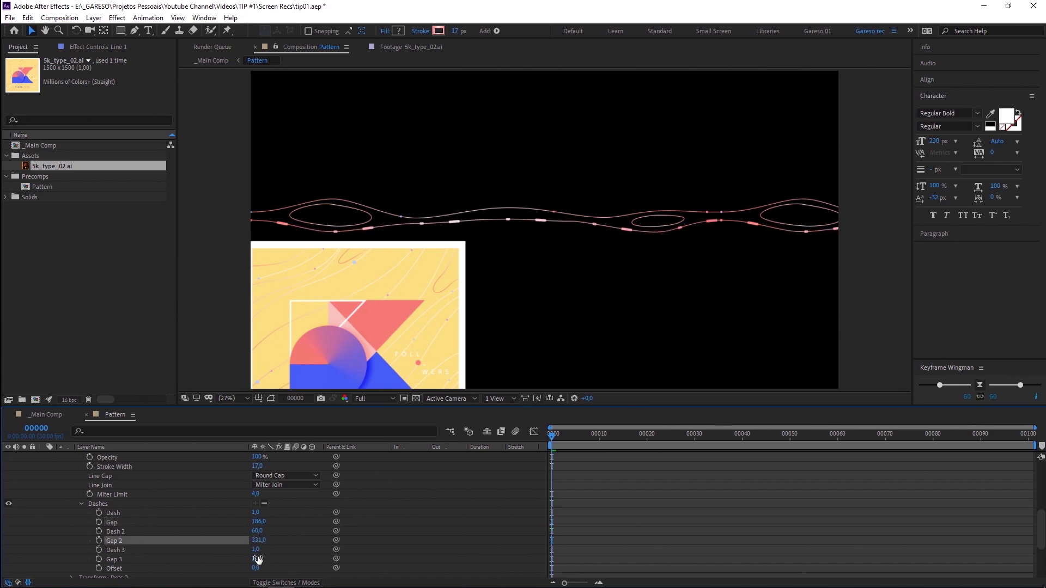
pyautogui.moveTo(256, 558)
pyautogui.mouseDown()
pyautogui.moveTo(625, 518)
pyautogui.moveTo(618, 521)
pyautogui.mouseUp()
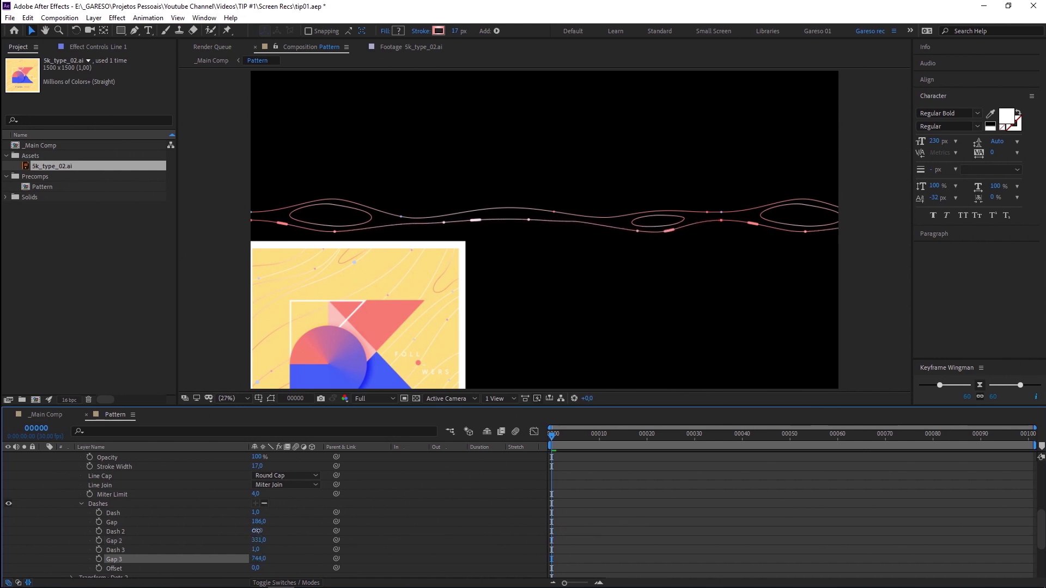
pyautogui.click(256, 531)
pyautogui.write('80')
pyautogui.press('Return')
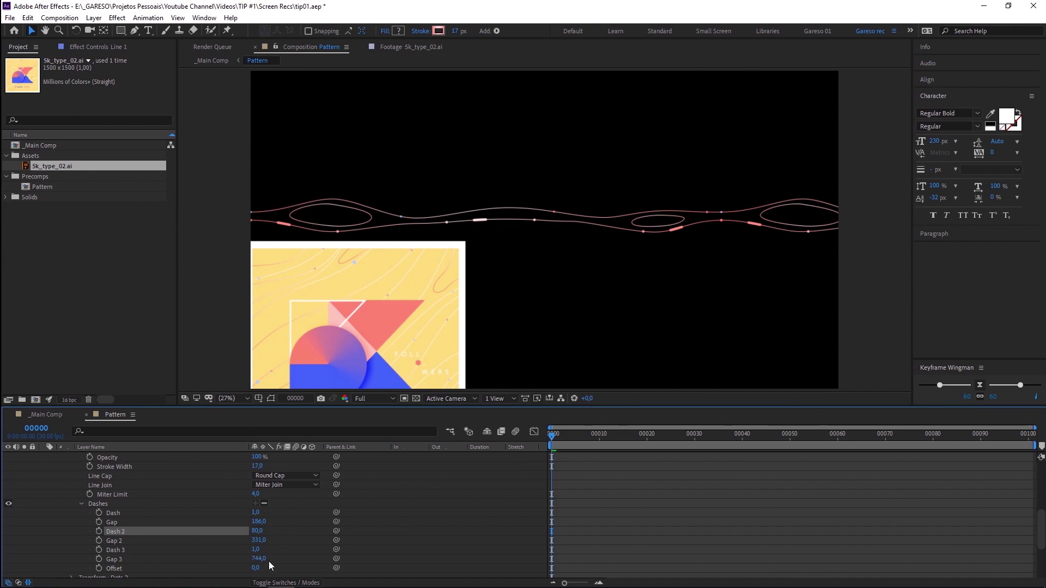
# - Scrub the dash Offset to slide the dashes along the line
pyautogui.moveTo(256, 569); pyautogui.dragTo(376, 551)
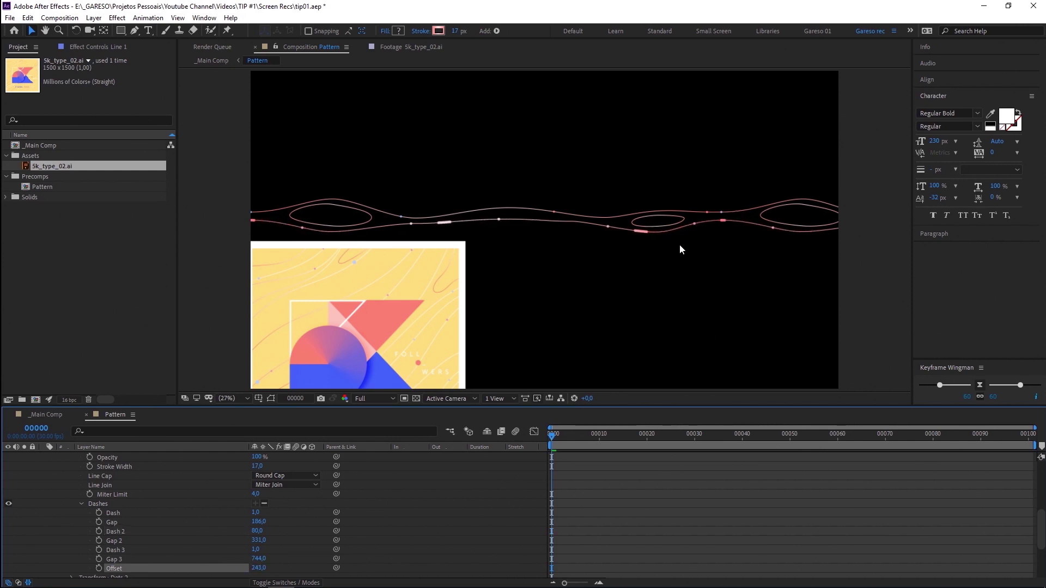
pyautogui.moveTo(257, 567)
pyautogui.mouseDown()
pyautogui.moveTo(465, 561)
pyautogui.moveTo(201, 562)
pyautogui.moveTo(254, 560)
pyautogui.mouseUp()
pyautogui.moveTo(259, 560); pyautogui.dragTo(224, 508)
# - Set Gap to 3200/3 (1066.7) and paste the same value into Gap 2 and Gap 3
pyautogui.scroll(-1, 273, 541)
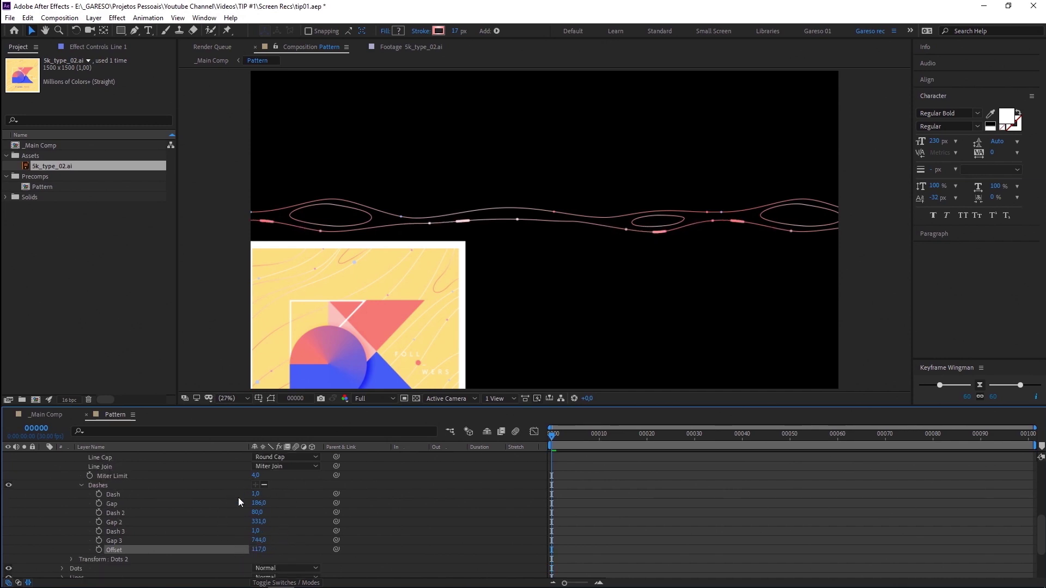
pyautogui.moveTo(1040, 532); pyautogui.dragTo(1038, 526)
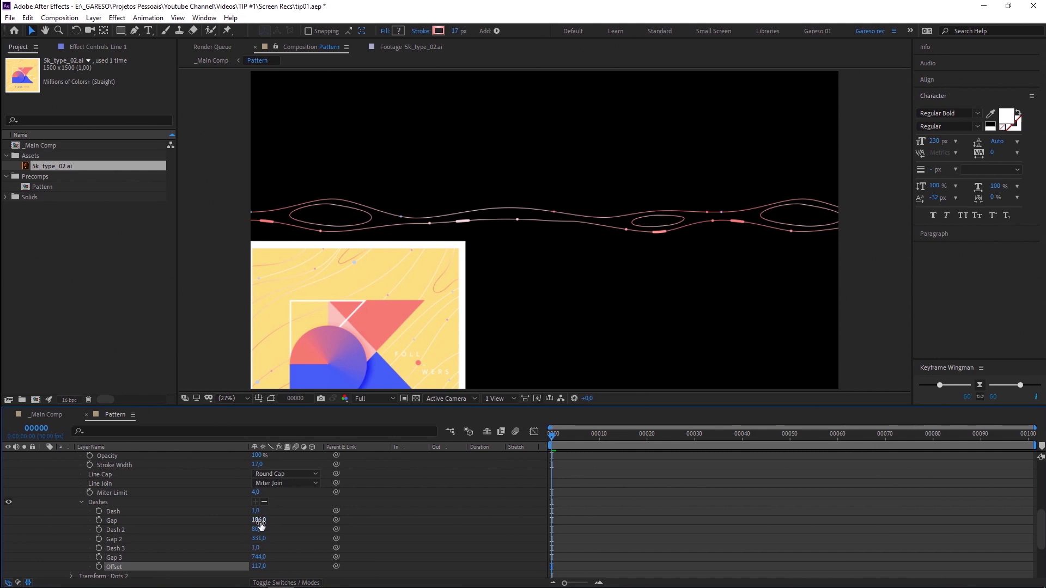
pyautogui.write('3200')
pyautogui.write('/3')
pyautogui.press('Return')
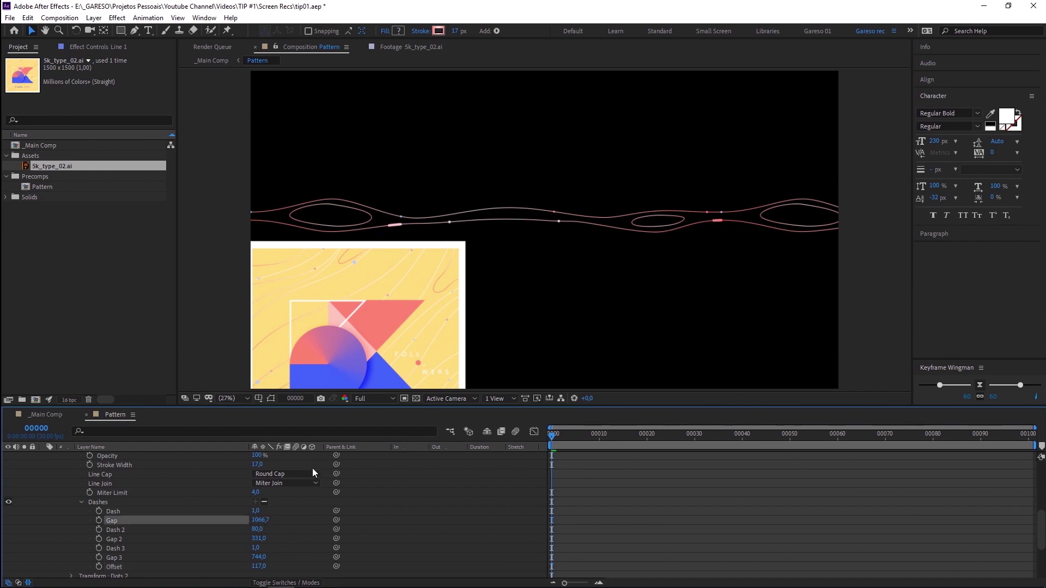
pyautogui.click(266, 520)
pyautogui.hotkey('ctrl', 'c')
pyautogui.click(266, 539)
pyautogui.hotkey('ctrl', 'v')
pyautogui.press('Tab')
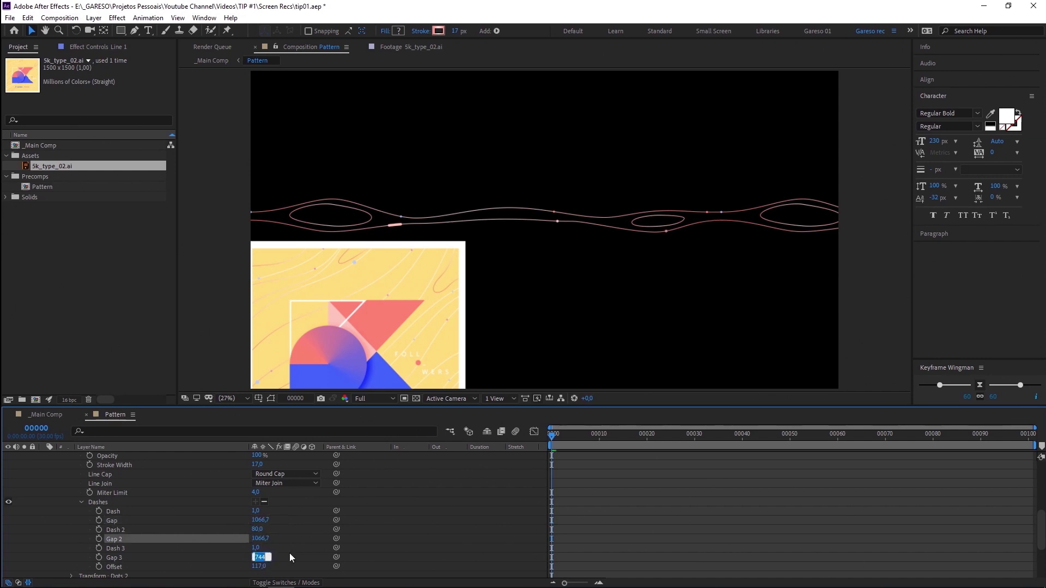
pyautogui.hotkey('ctrl', 'v')
pyautogui.press('Return')
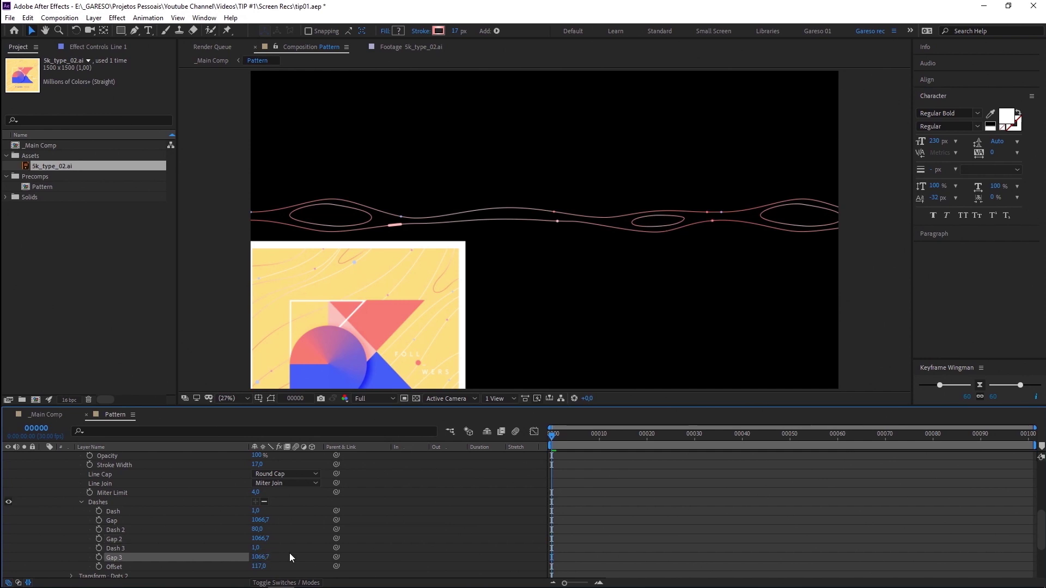
# - Reduce Gap 2 by 80-17-6 to 1009.7 and set Offset to -1551
pyautogui.click(266, 539)
pyautogui.press('Right')
pyautogui.write('-80+17+6')
pyautogui.press('Return')
pyautogui.moveTo(257, 567); pyautogui.dragTo(272, 543)
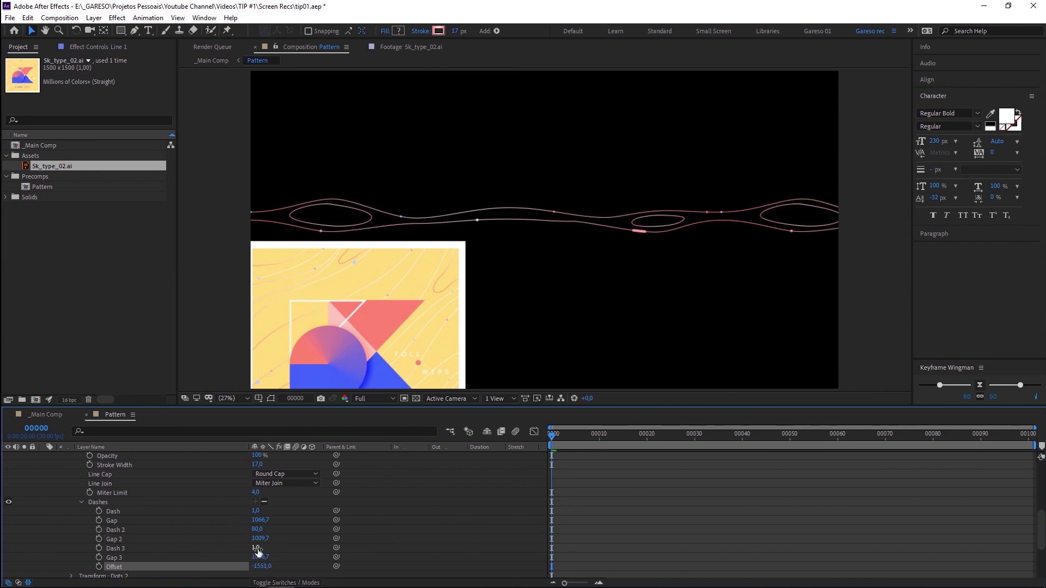
# - Move 500 from Gap 2 into Gap, making Gap 2 509.7
pyautogui.click(263, 539)
pyautogui.write('-500')
pyautogui.press('Return')
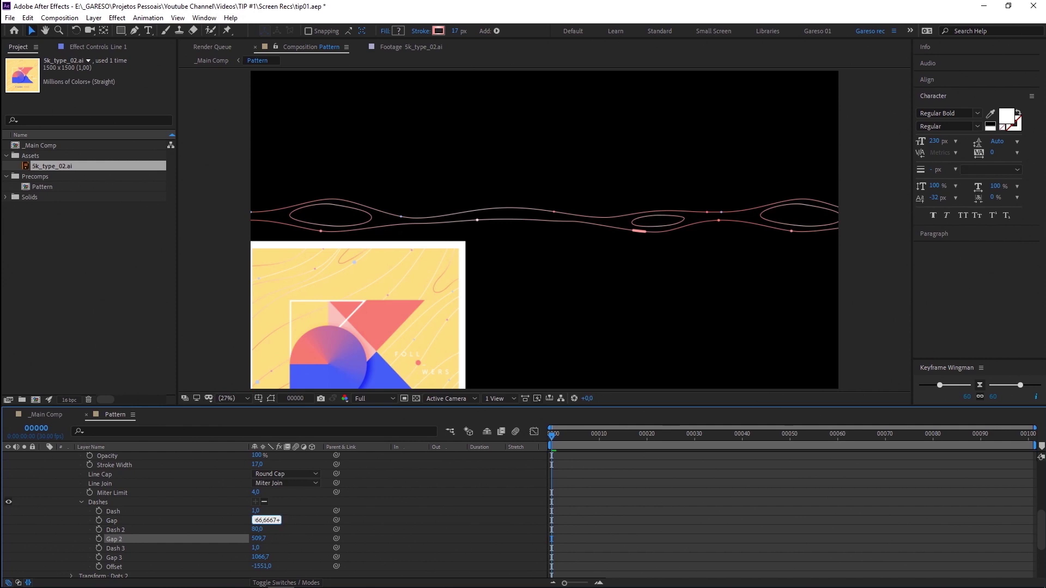
pyautogui.write('+500')
pyautogui.press('Return')
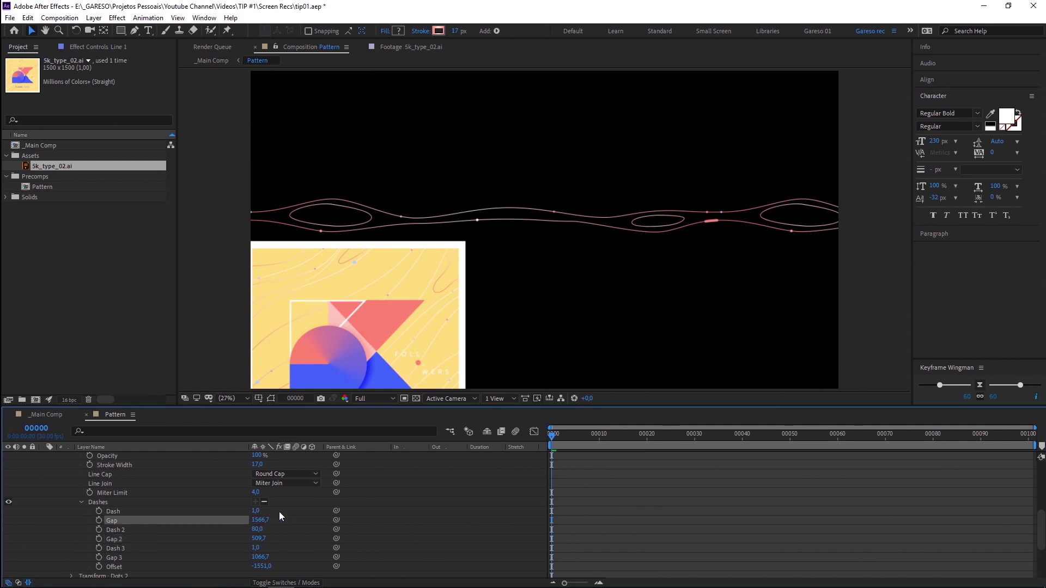
# - Move 600 from Gap 3 into Gap (466.7 and 2166.7) and readjust the Offset
pyautogui.click(265, 557)
pyautogui.click(279, 558)
pyautogui.write('-600')
pyautogui.press('Return')
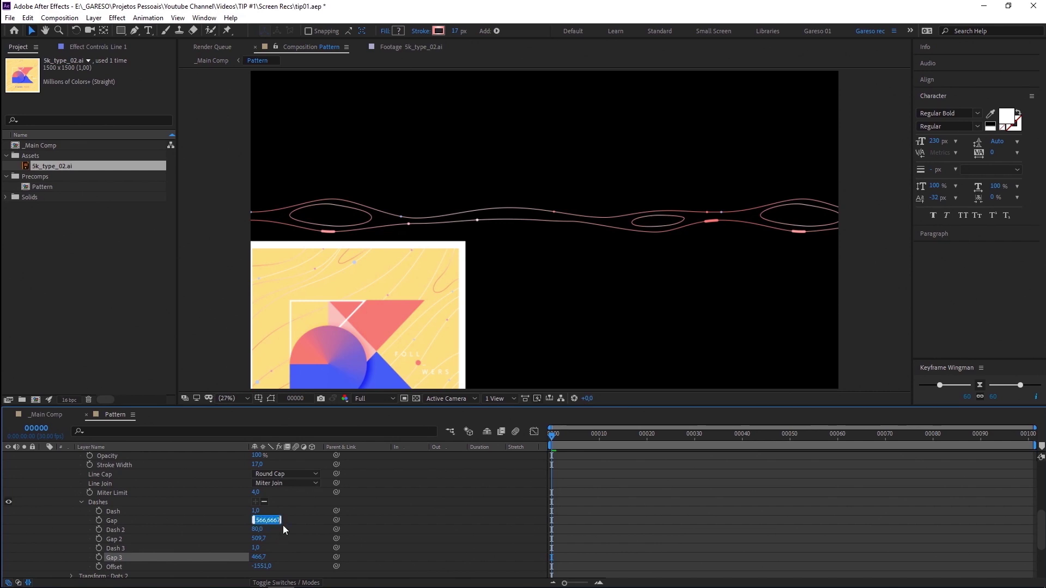
pyautogui.write('+600')
pyautogui.press('Return')
pyautogui.moveTo(262, 566); pyautogui.dragTo(413, 501)
# - Keyframe the dash Offset from 0 at frame 0 to about 3200 at frame 100, then preview
pyautogui.click(261, 566)
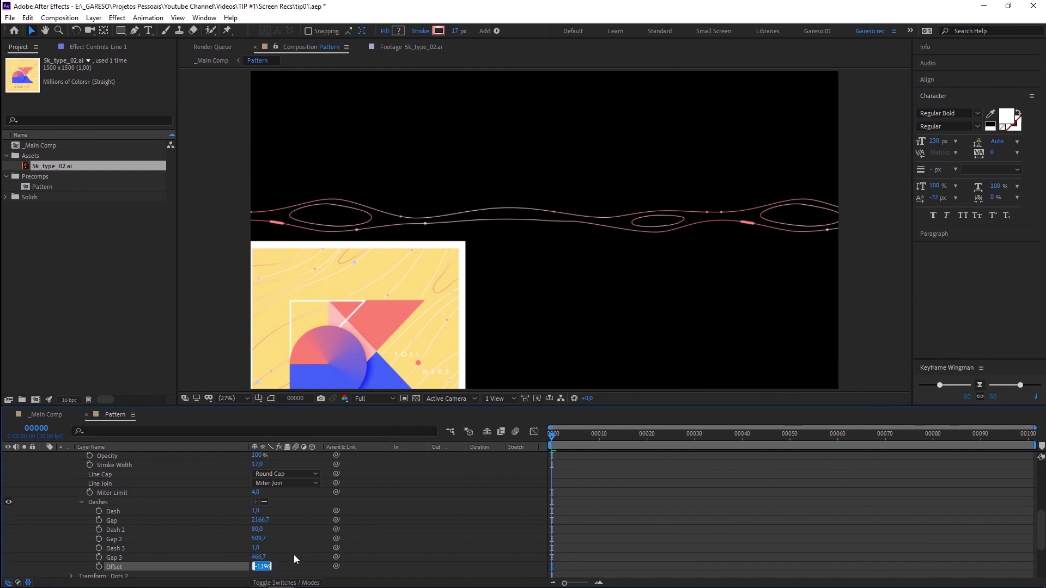
pyautogui.write('0')
pyautogui.press('Return')
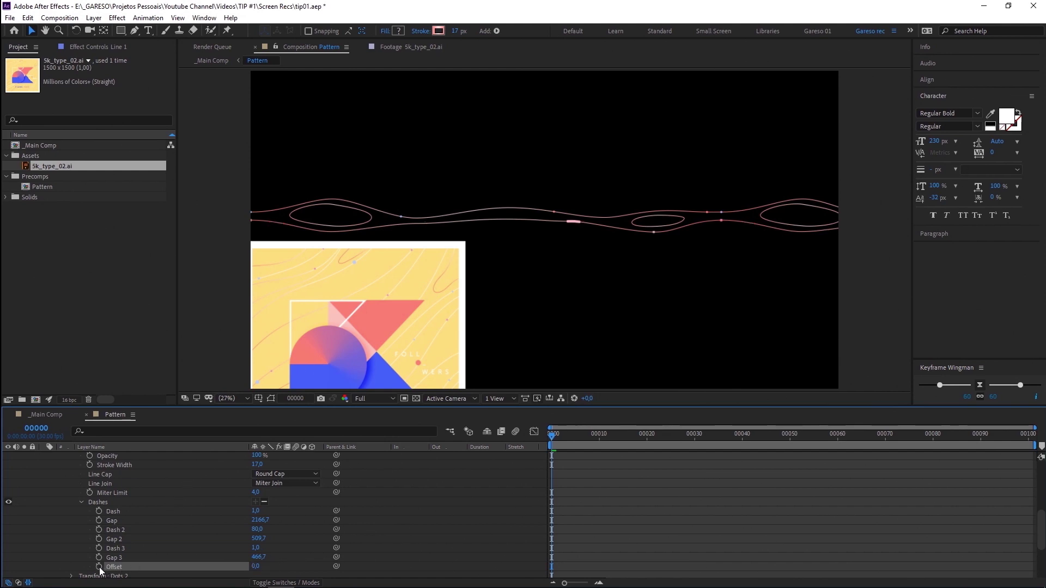
pyautogui.click(99, 567)
pyautogui.moveTo(566, 438); pyautogui.dragTo(1032, 434)
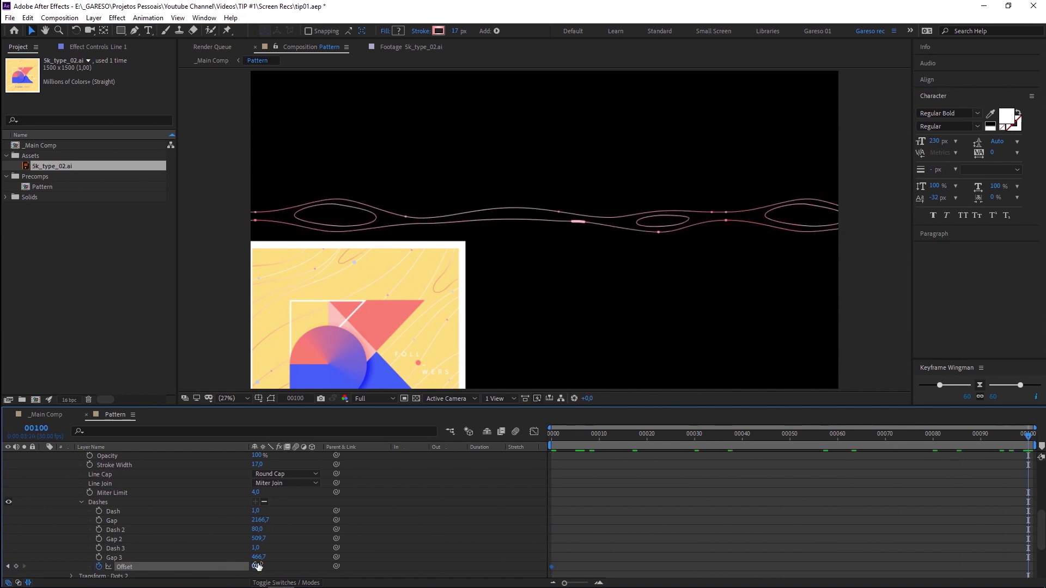
pyautogui.click(258, 567)
pyautogui.write('3200')
pyautogui.moveTo(1027, 568); pyautogui.dragTo(1032, 568)
pyautogui.press('space')
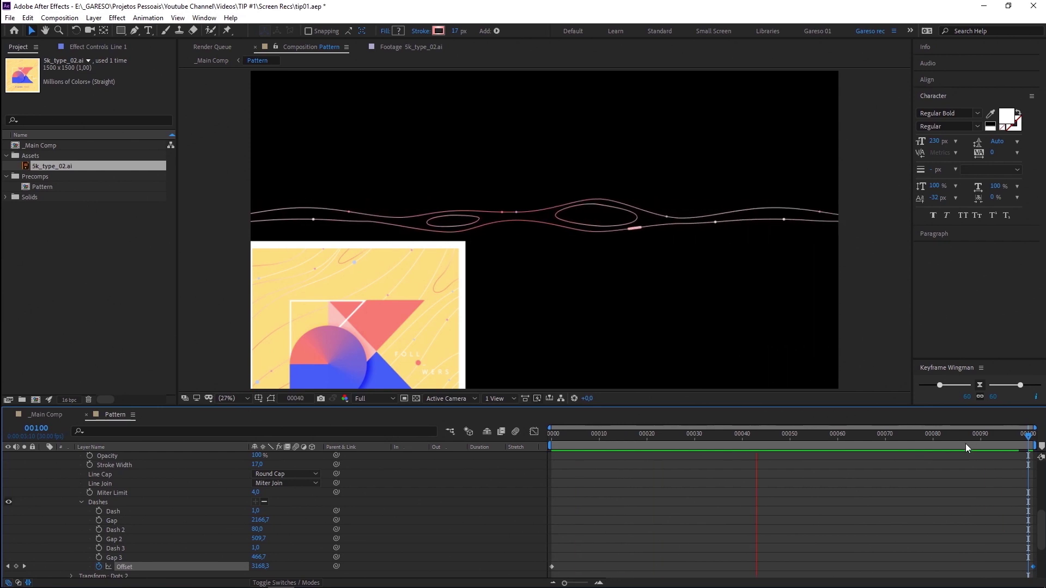
# - Stop the preview, collapse Line 1, and delete the 5k_type_02.ai reference layer
pyautogui.click(546, 432)
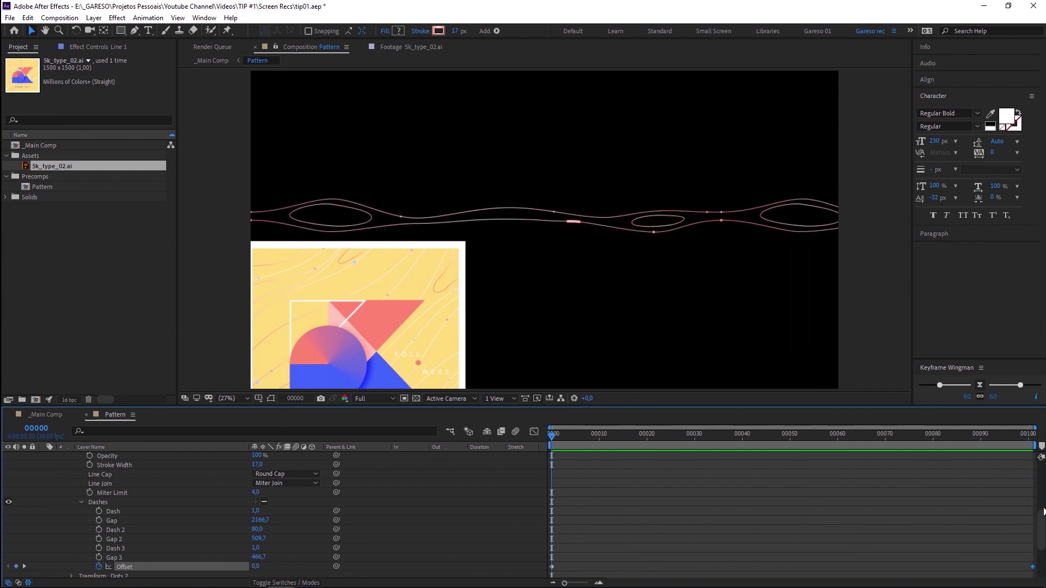
pyautogui.scroll(6, 44, 493)
pyautogui.click(44, 494)
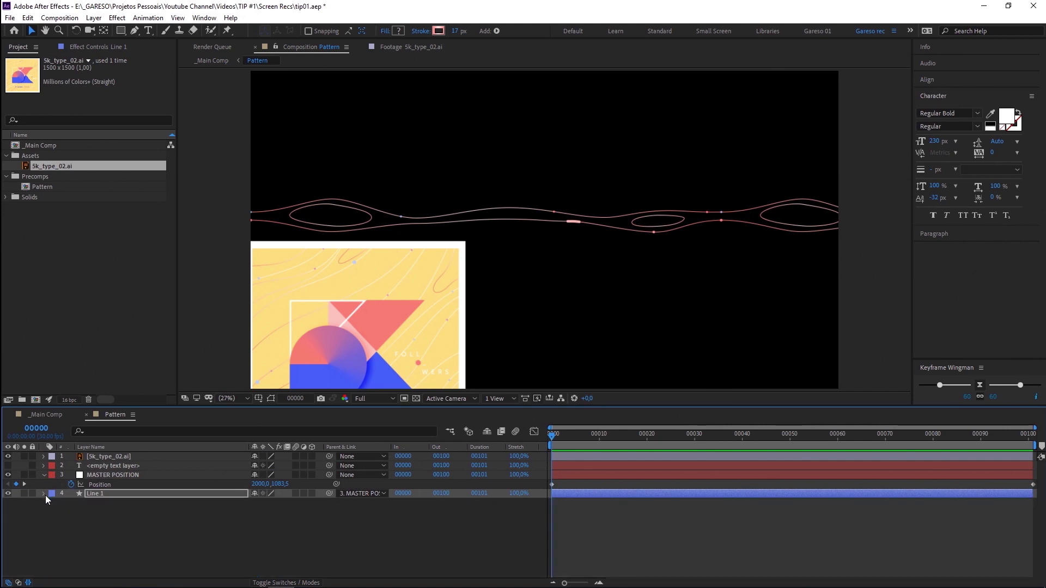
pyautogui.click(103, 456)
pyautogui.press('Delete')
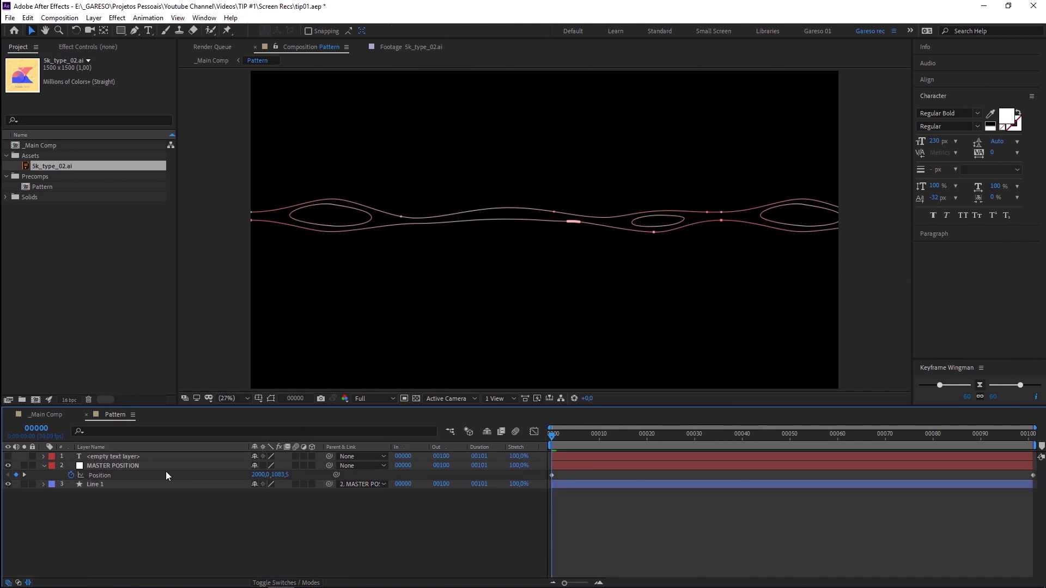
# - Duplicate Line 1 as Line 2, placed just below it and shifted right to offset the waves
pyautogui.click(119, 487)
pyautogui.hotkey('ctrl', 'd')
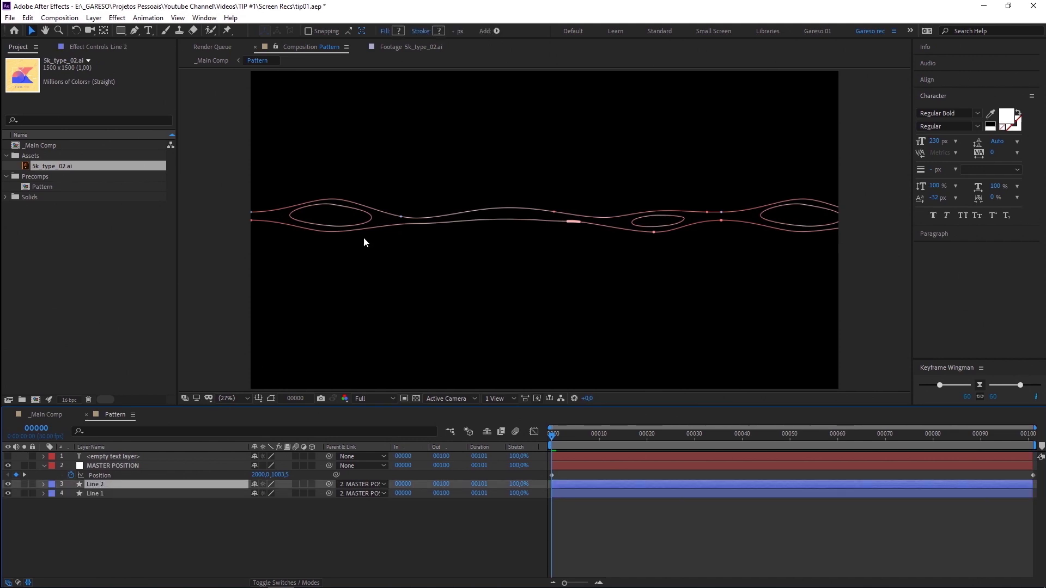
pyautogui.moveTo(371, 221); pyautogui.dragTo(284, 252)
pyautogui.press('Return')
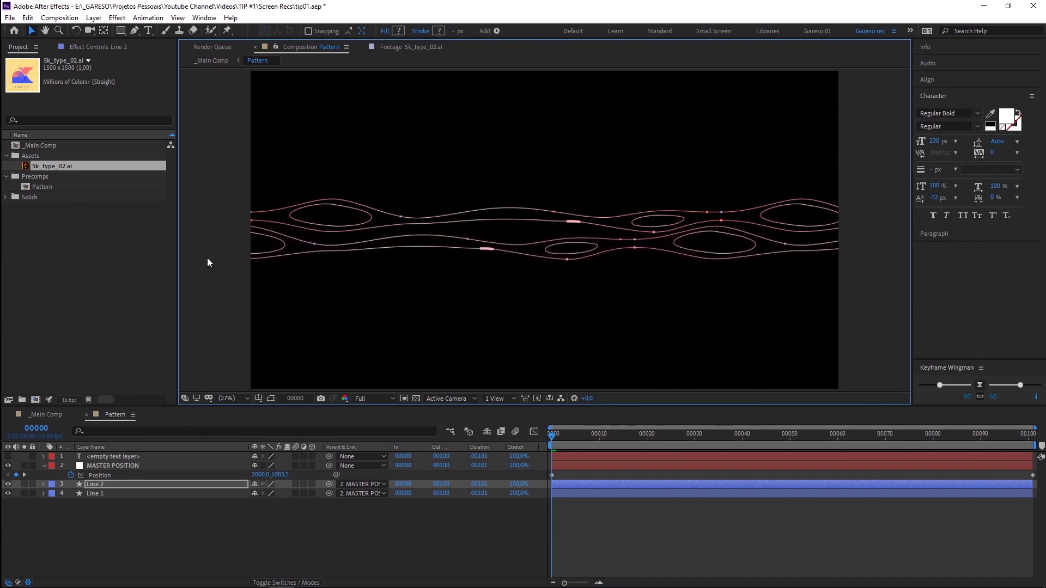
pyautogui.moveTo(294, 250)
pyautogui.mouseDown()
pyautogui.moveTo(501, 266)
pyautogui.moveTo(280, 253)
pyautogui.mouseUp()
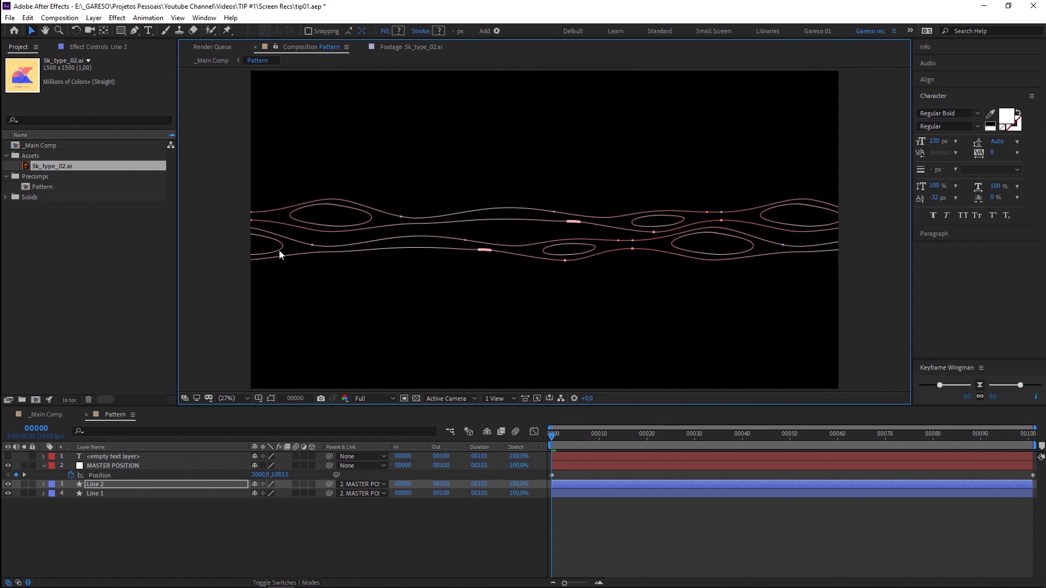
# - Duplicate the line layers from Line 2 onward, dragging each copy into its own new row
pyautogui.click(109, 482)
pyautogui.hotkey('ctrl', 'd')
pyautogui.moveTo(405, 249); pyautogui.dragTo(253, 310)
pyautogui.hotkey('ctrl', 'd')
pyautogui.hotkey('ctrl', 'd')
pyautogui.moveTo(472, 305); pyautogui.dragTo(461, 125)
pyautogui.hotkey('ctrl', 'd')
pyautogui.hotkey('ctrl', 'd')
pyautogui.hotkey('ctrl', 'd')
pyautogui.hotkey('ctrl', 'd')
pyautogui.hotkey('ctrl', 'd')
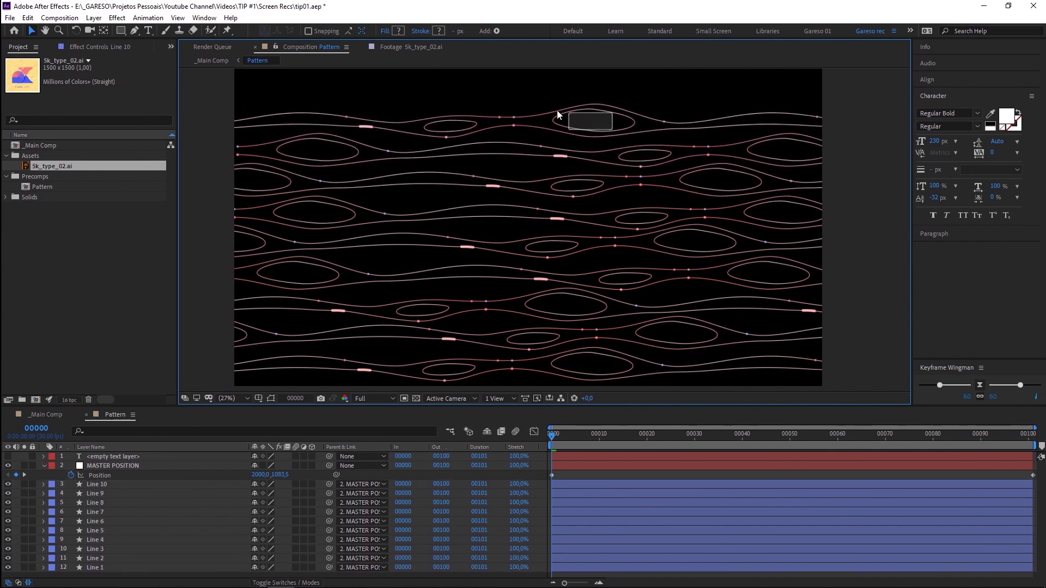
# - Move Line 10 to the top of the composition and preview the full pattern
pyautogui.click(107, 484)
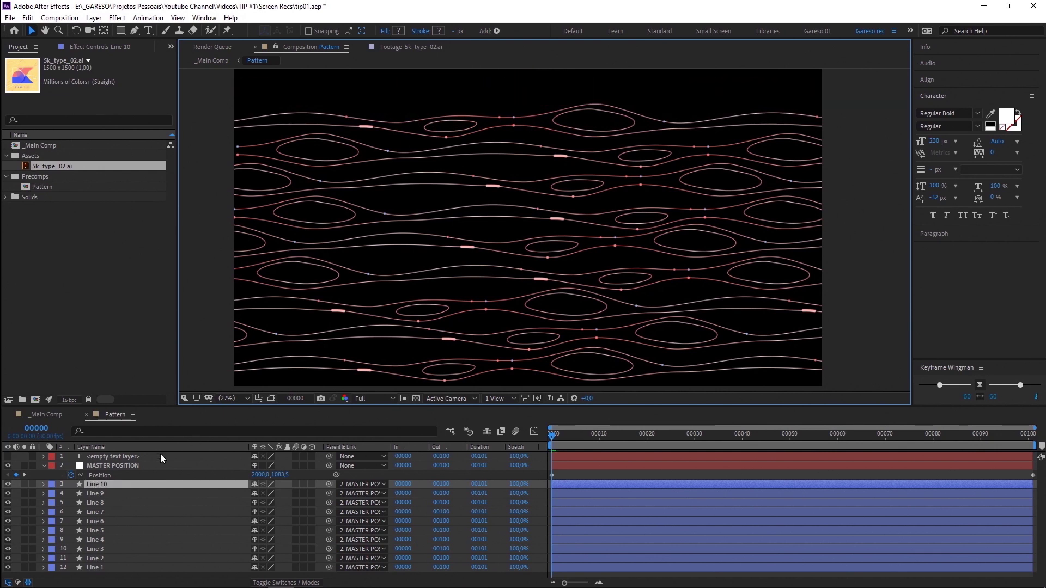
pyautogui.moveTo(376, 133); pyautogui.dragTo(374, 108)
pyautogui.click(445, 415)
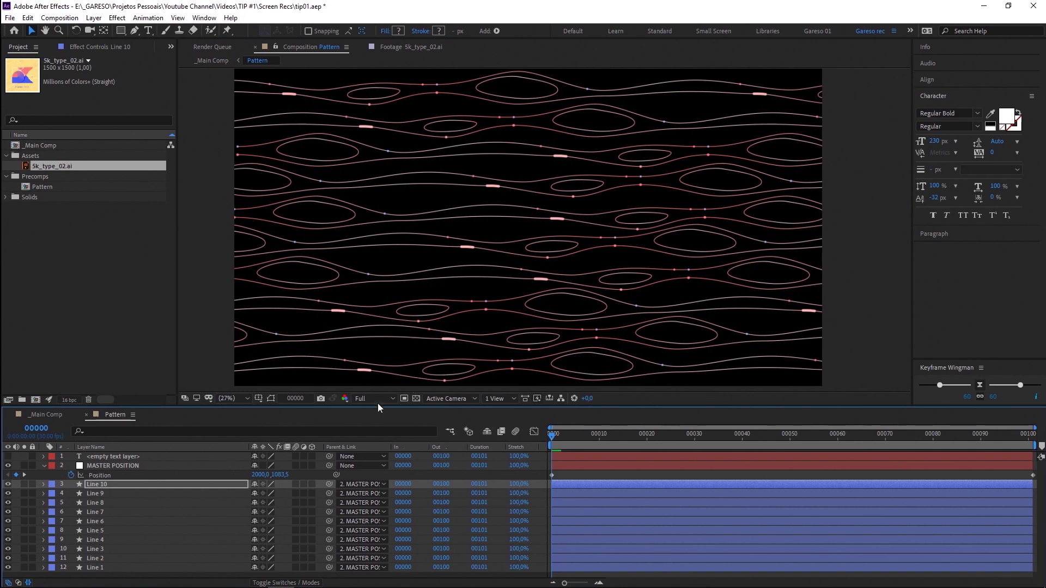
pyautogui.press('space')
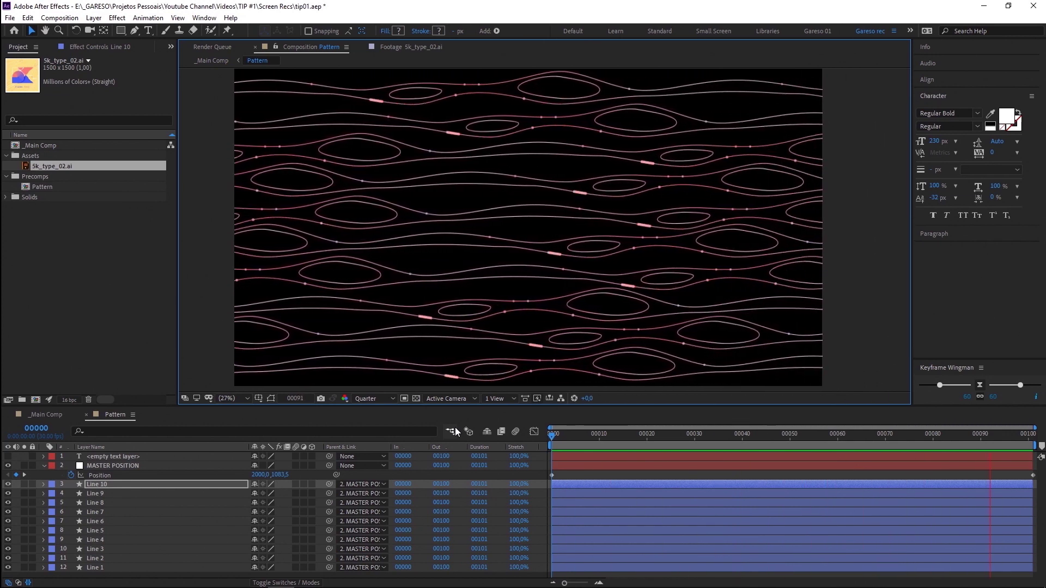
# - In _Main Comp, end the work area at frame 100, trim the comp to it, and preview
pyautogui.click(555, 437)
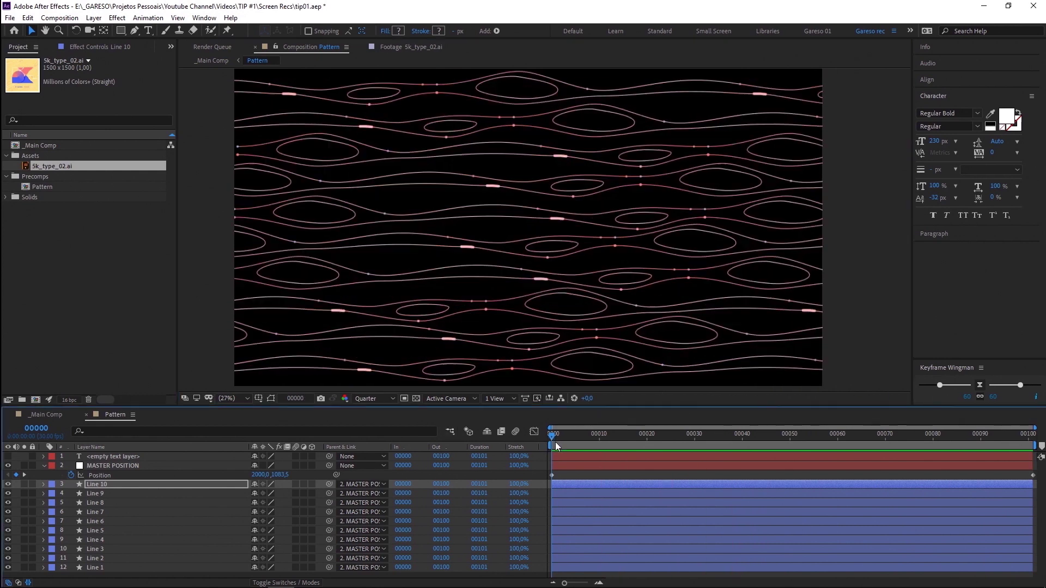
pyautogui.hotkey('shift', 'Escape')
pyautogui.click(637, 434)
pyautogui.press('n')
pyautogui.rightClick(635, 444)
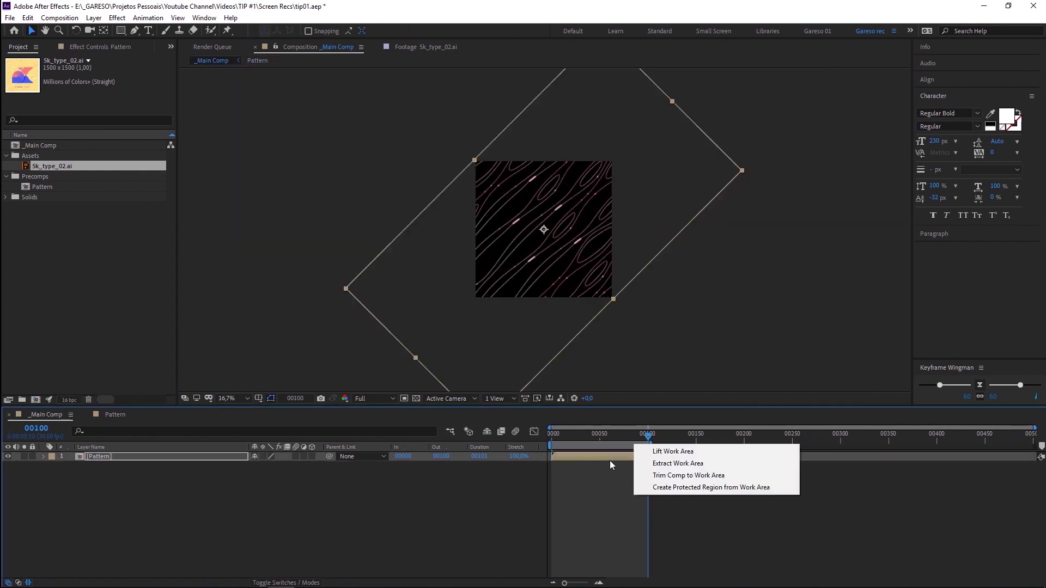
pyautogui.click(662, 477)
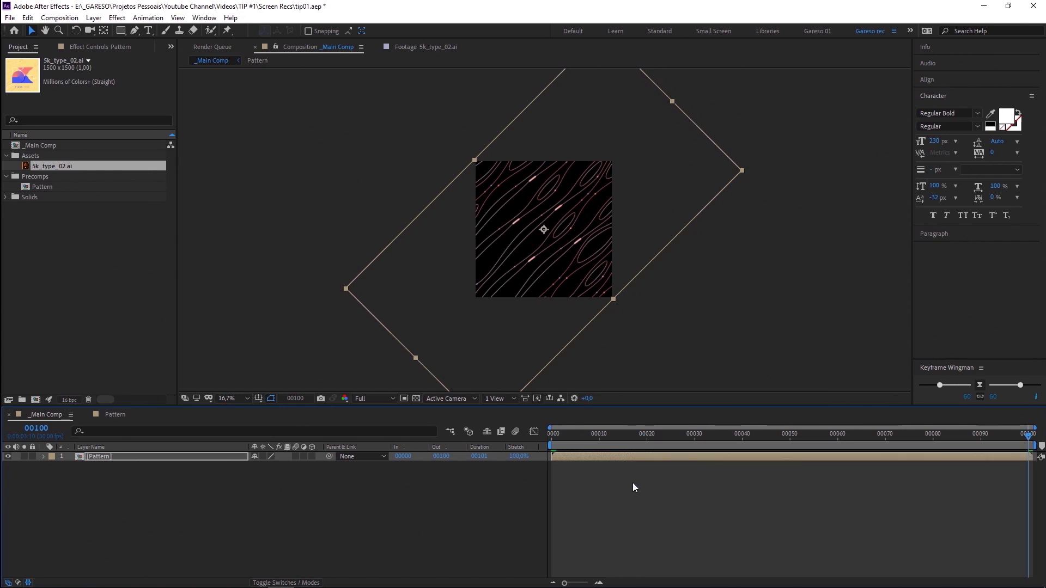
pyautogui.press('space')
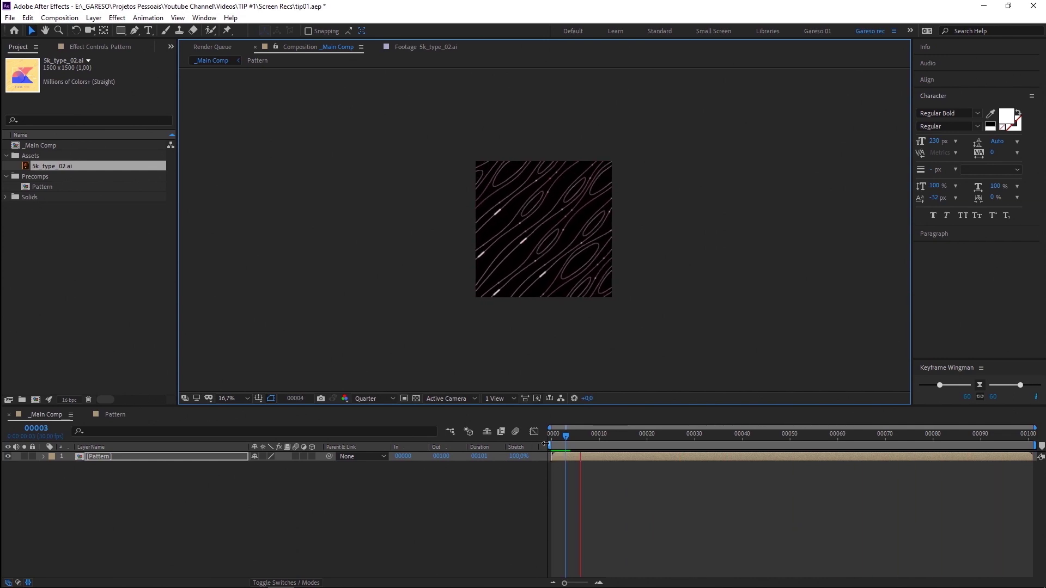
# - Rotate the Pattern layer to 0x+147° so the waves tilt diagonally
pyautogui.scroll(5, 510, 220)
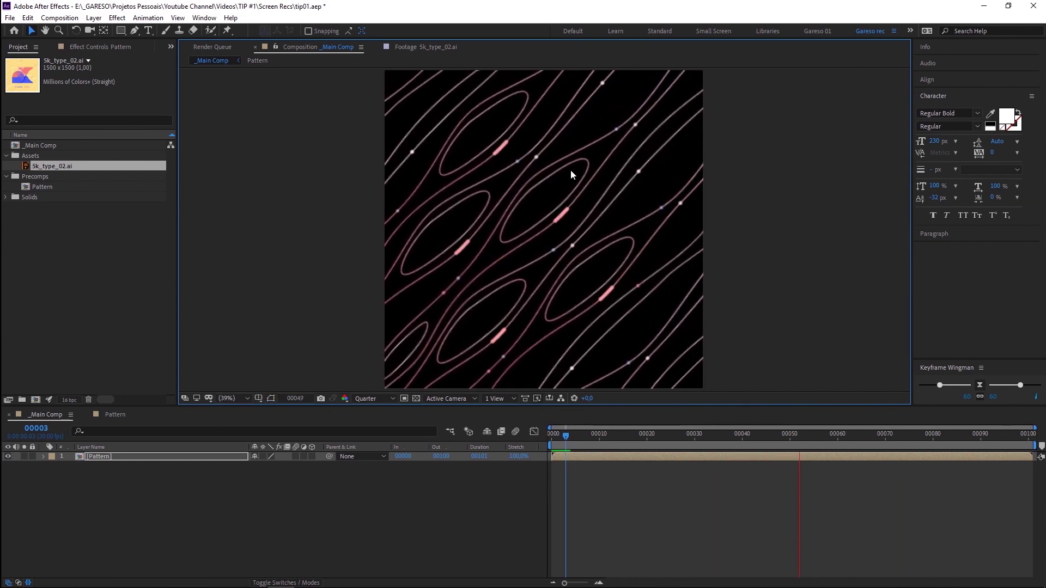
pyautogui.click(567, 435)
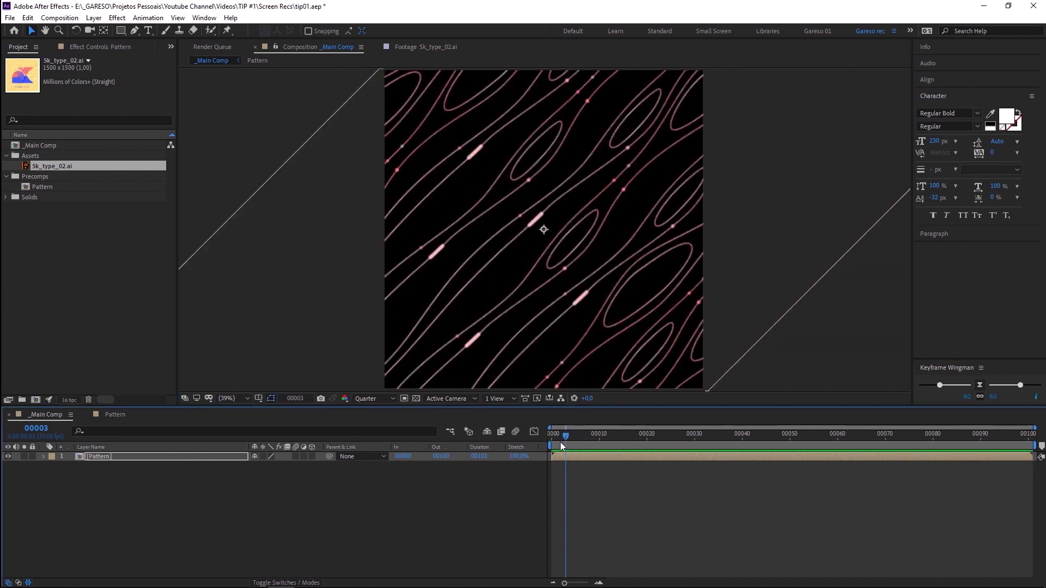
pyautogui.click(187, 455)
pyautogui.press('r')
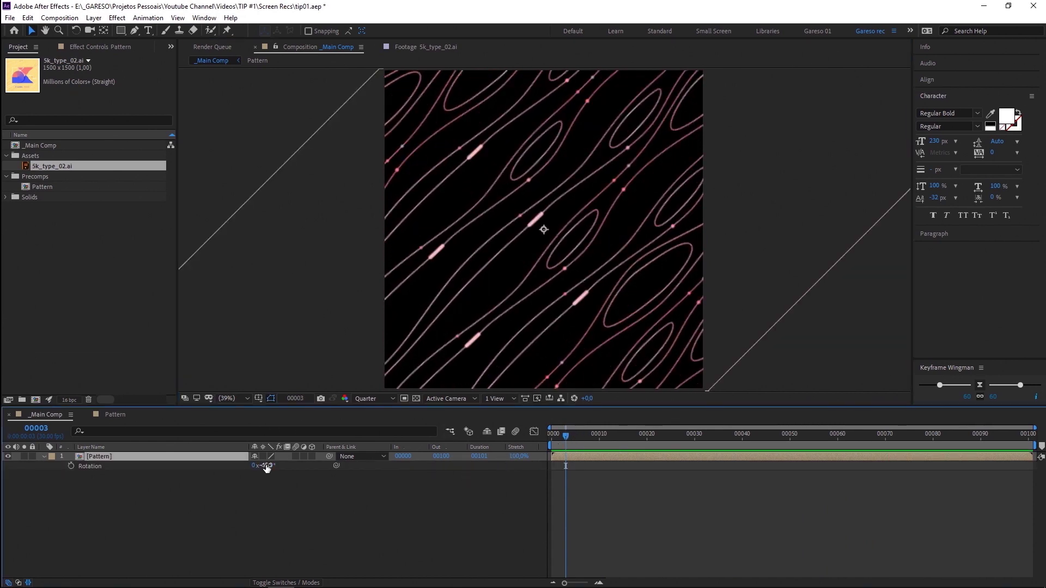
pyautogui.moveTo(263, 466); pyautogui.dragTo(370, 463)
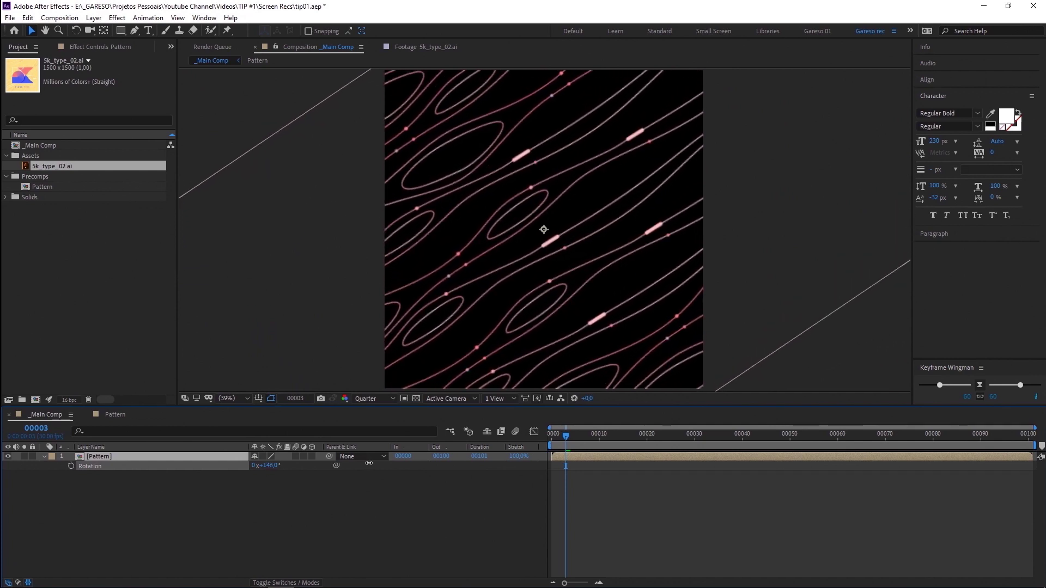
pyautogui.click(382, 467)
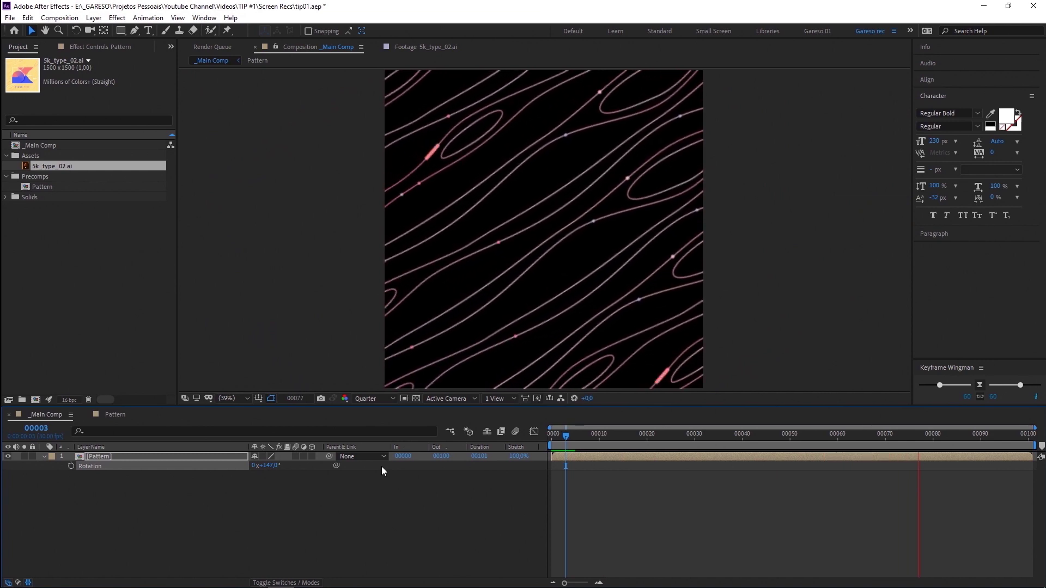
pyautogui.press('space')
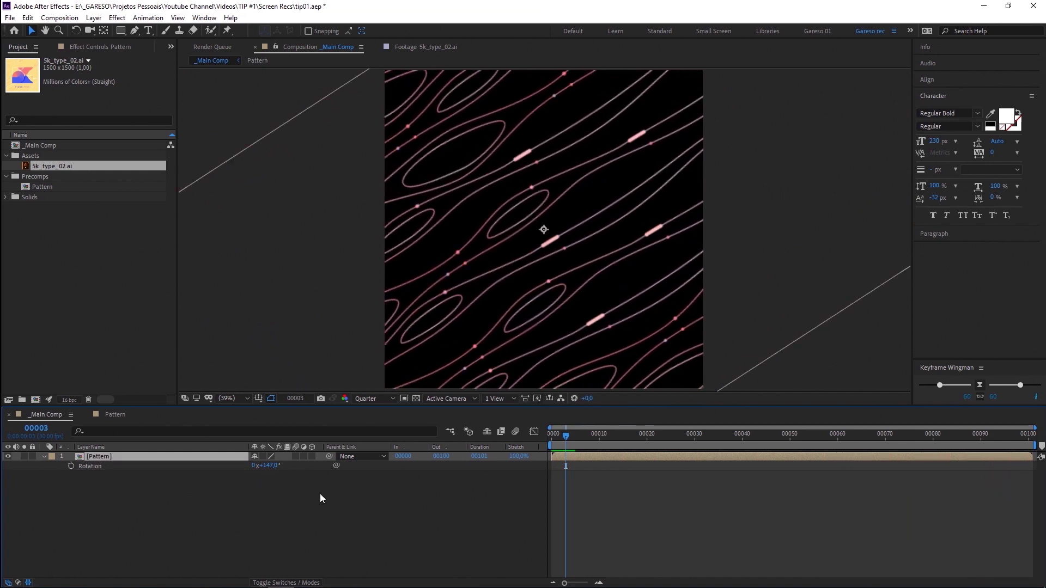
# - Apply Turbulent Displace to Pattern with displacement type Turbulent Smoother
pyautogui.hotkey('ctrl', 'space')
pyautogui.write('tu')
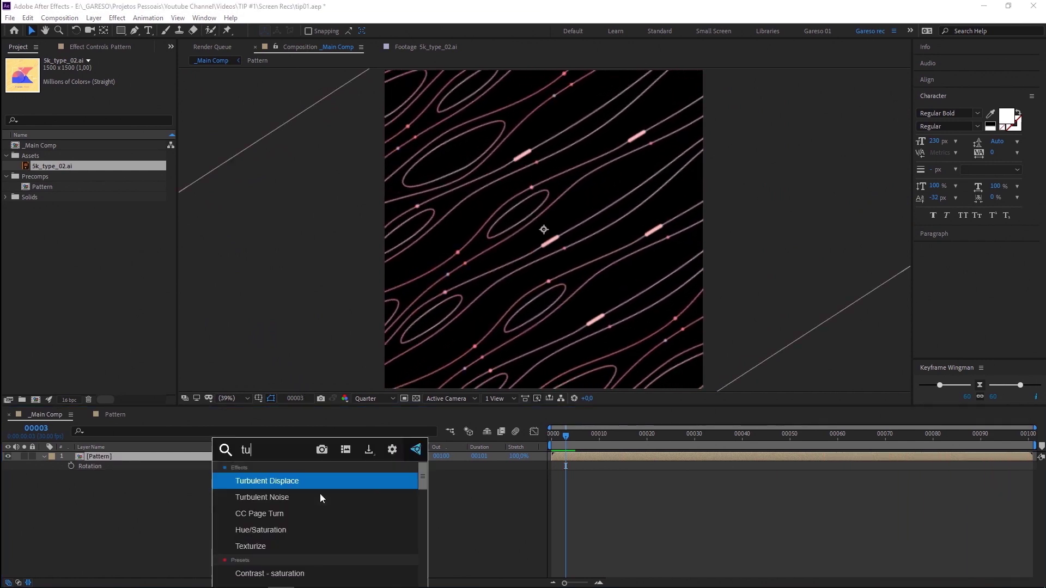
pyautogui.write('r')
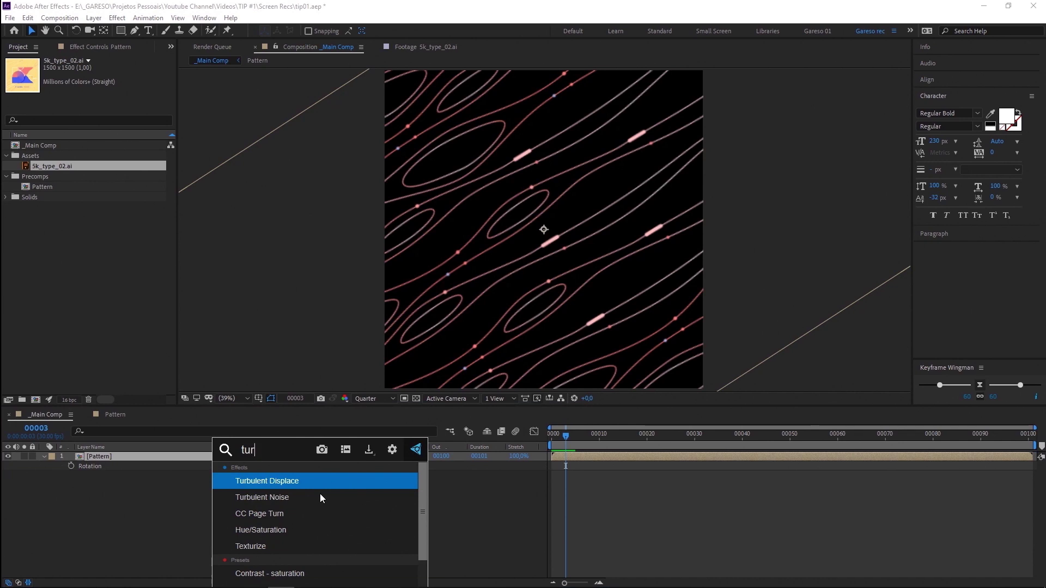
pyautogui.press('Return')
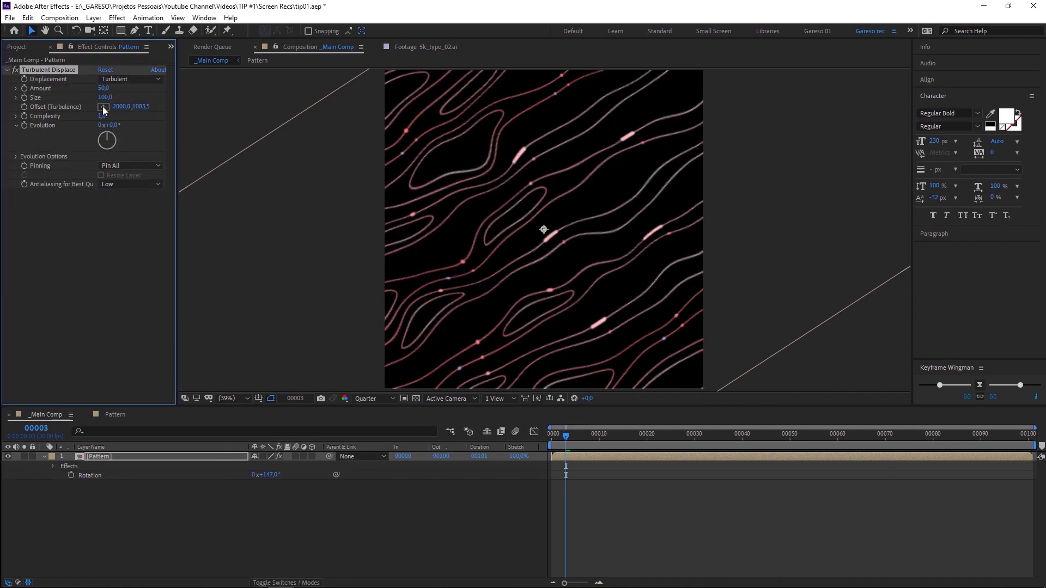
pyautogui.click(127, 79)
pyautogui.click(132, 130)
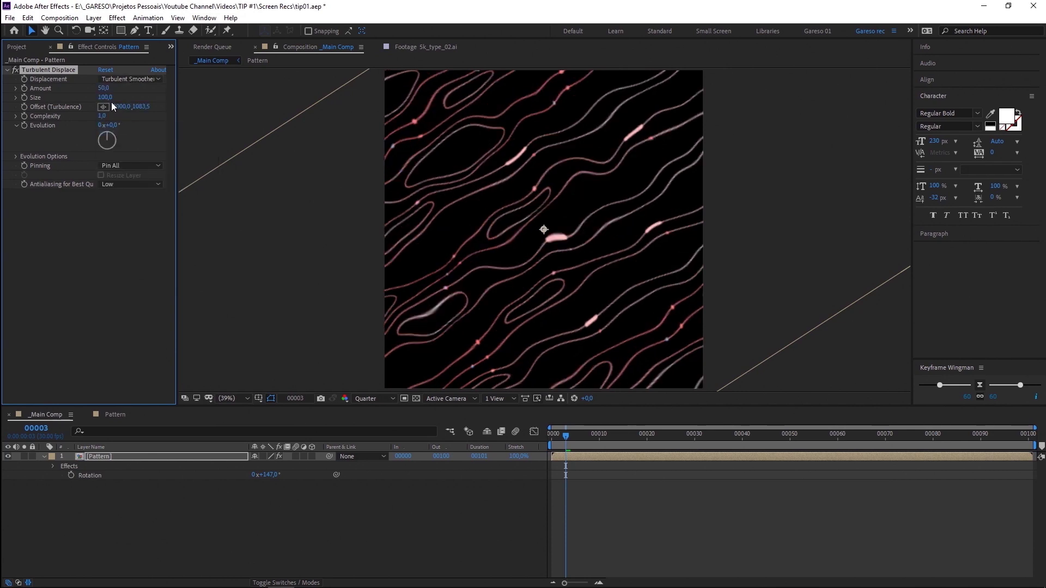
# - Set Turbulent Displace Amount to 30 and Size to 180, and enable Cycle Evolution
pyautogui.click(103, 88)
pyautogui.press('Tab')
pyautogui.write('180')
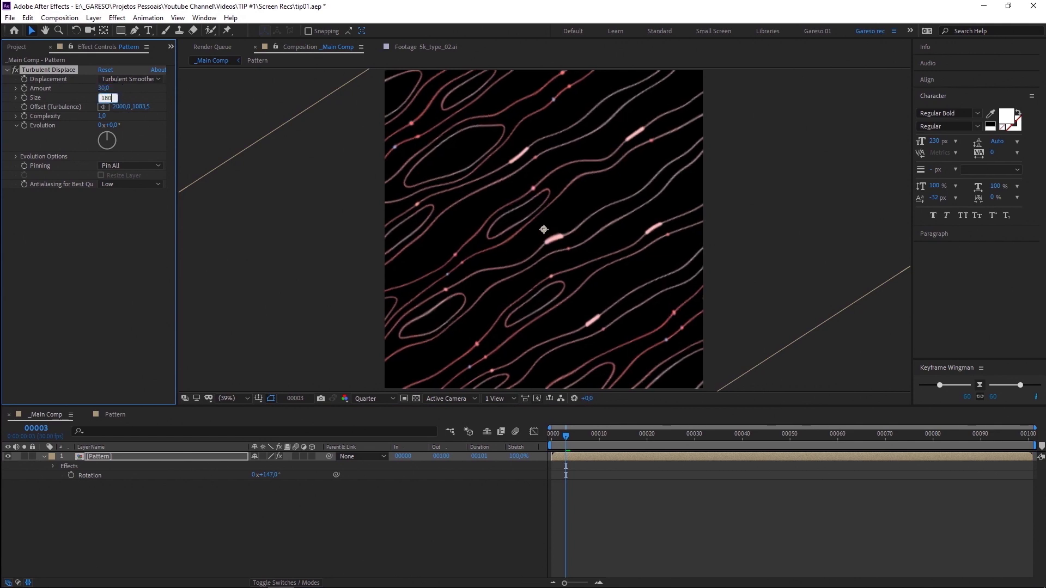
pyautogui.press('Return')
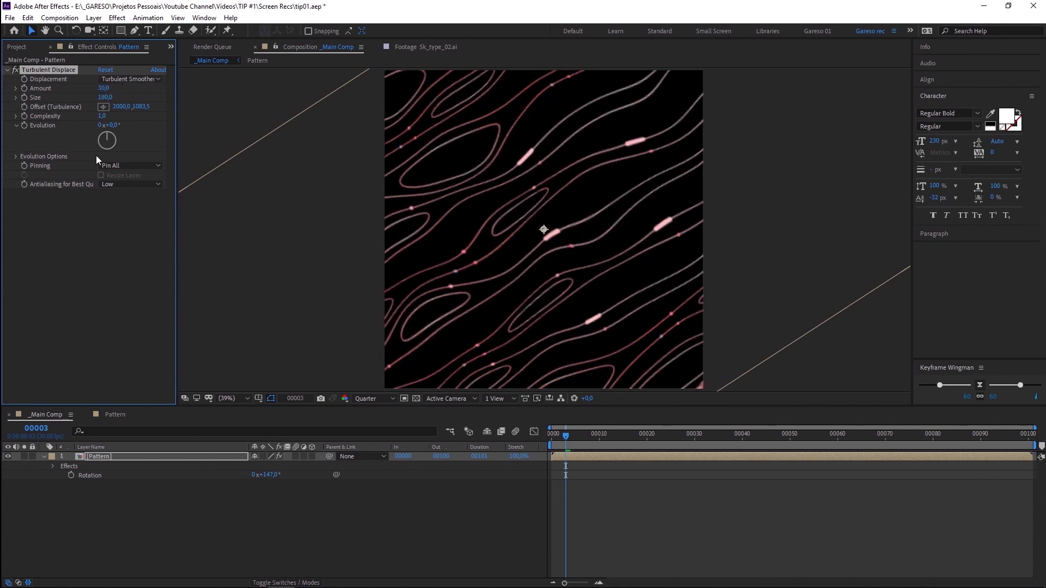
pyautogui.click(17, 156)
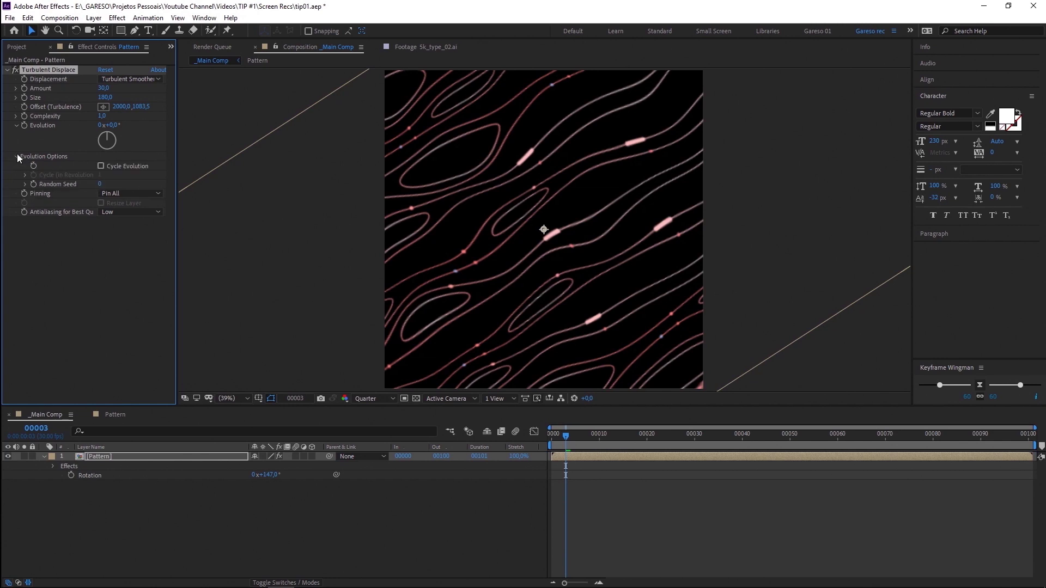
pyautogui.click(101, 166)
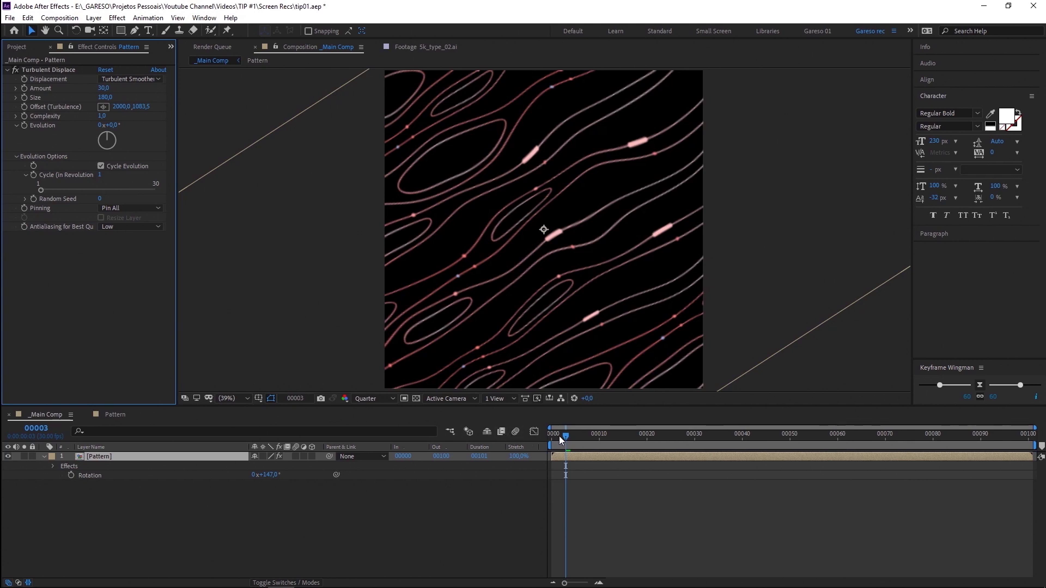
# - Keyframe Evolution at 0 on the first frame and one full revolution at the last frame
pyautogui.moveTo(559, 436); pyautogui.dragTo(549, 437)
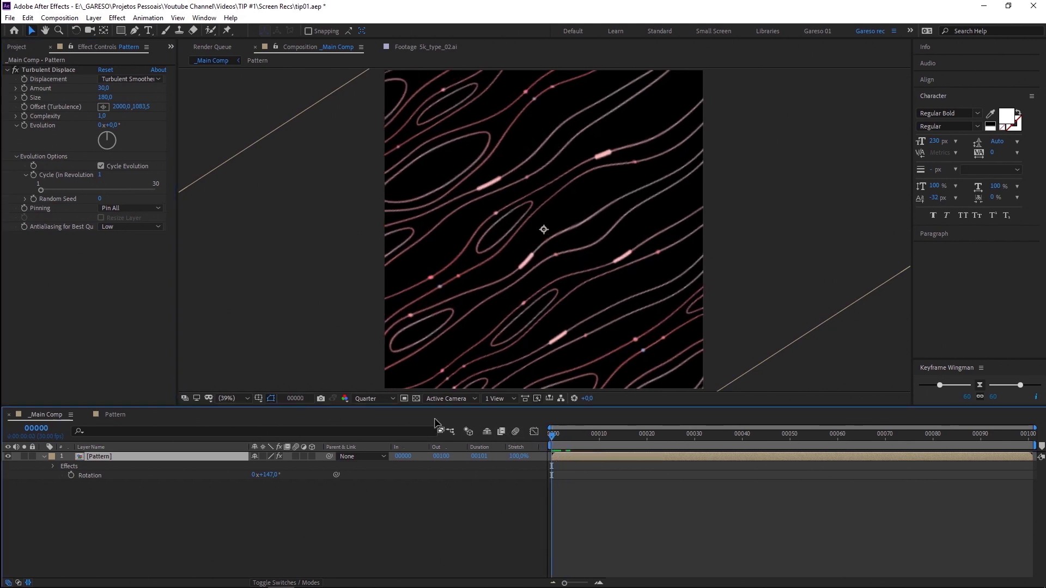
pyautogui.click(24, 126)
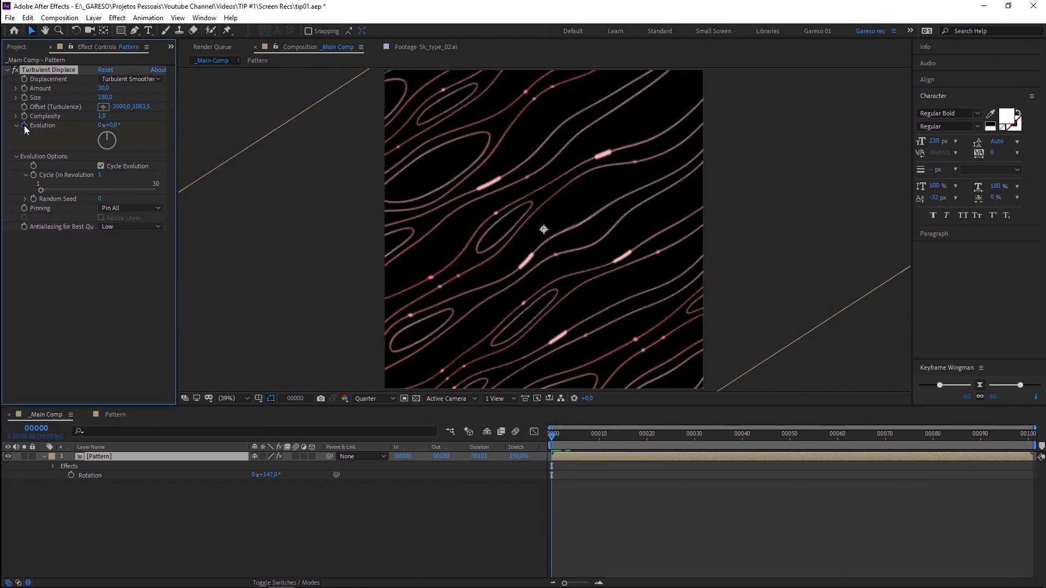
pyautogui.moveTo(1012, 437); pyautogui.dragTo(1032, 437)
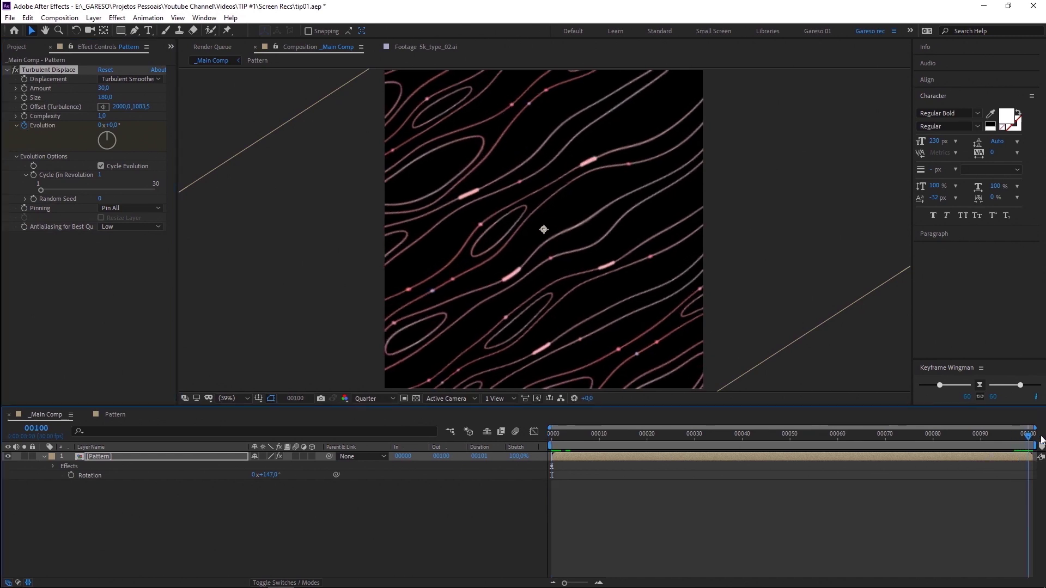
pyautogui.click(101, 125)
pyautogui.press('Return')
# - Move the end Evolution keyframe to frame 101 and preview the looping distortion
pyautogui.press('u')
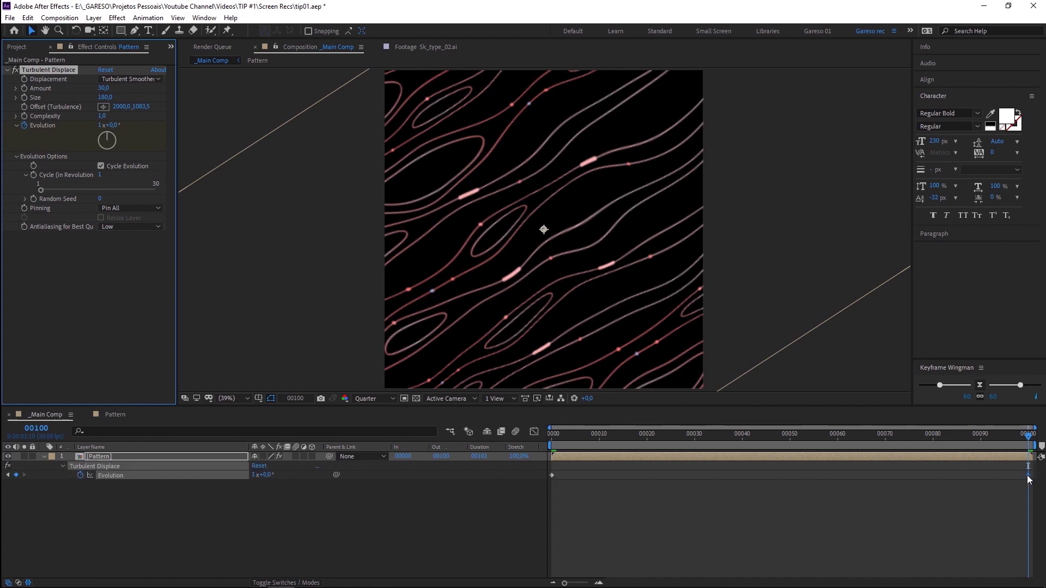
pyautogui.click(1029, 476)
pyautogui.moveTo(1031, 479); pyautogui.dragTo(1035, 481)
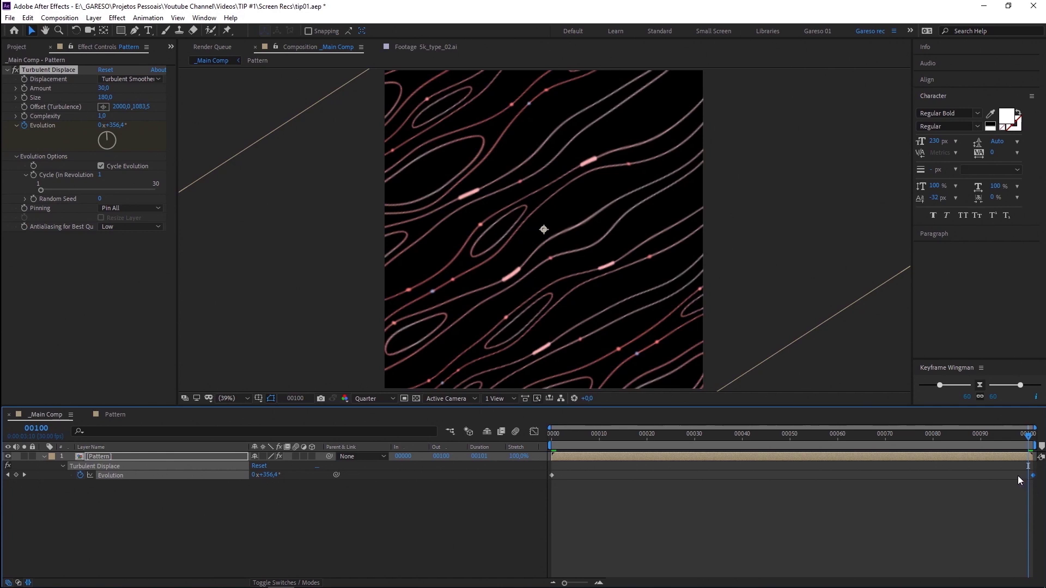
pyautogui.press('space')
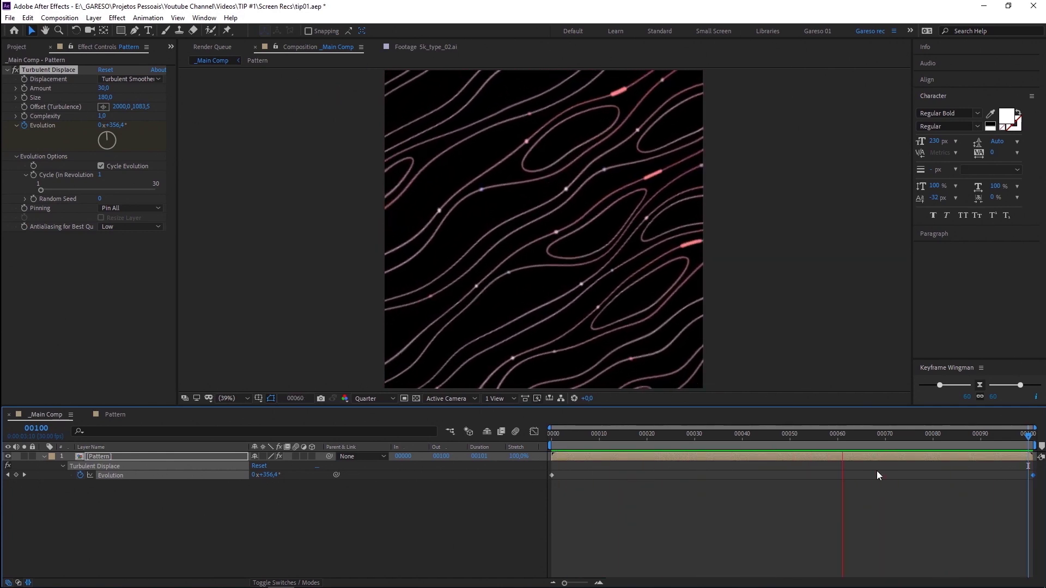
# - Change the Turbulent Displace Size from 180 to 260
pyautogui.click(661, 456)
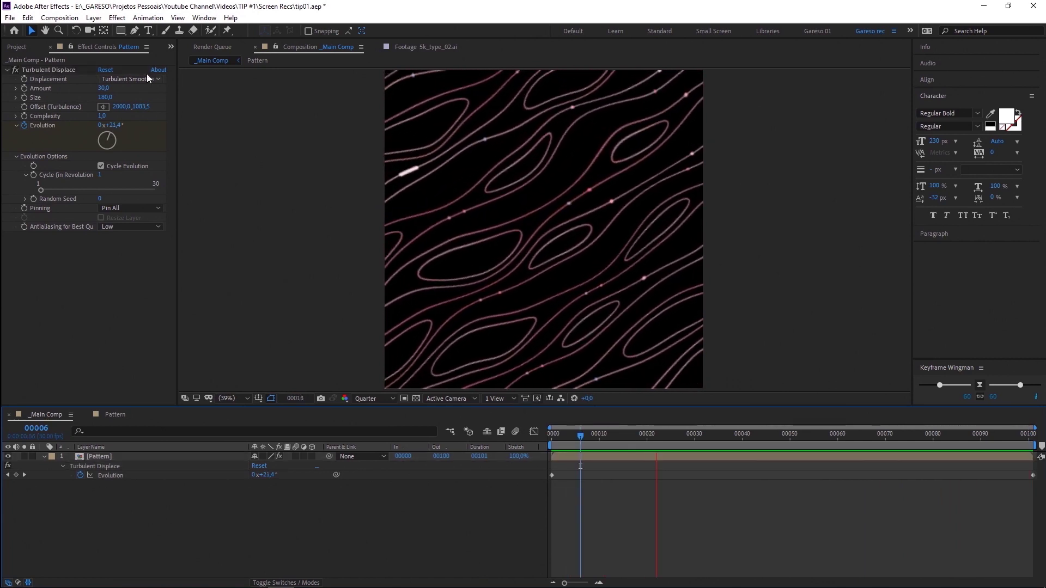
pyautogui.click(109, 98)
pyautogui.write('260')
pyautogui.press('Return')
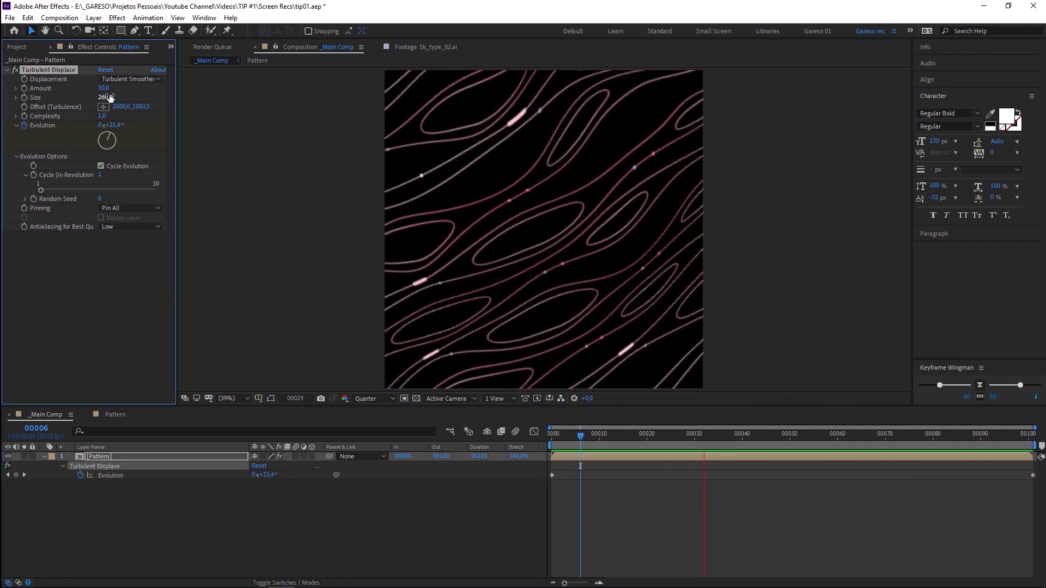